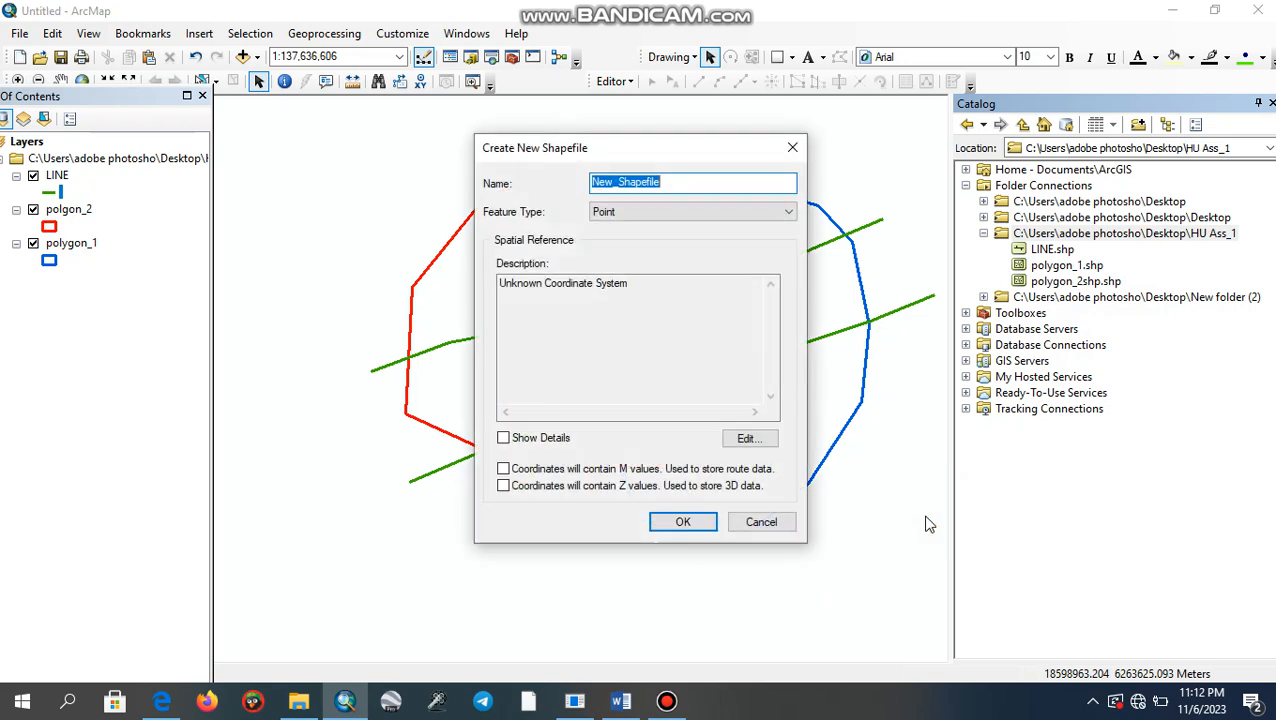
- Name the new shapefile 2O_POINTS and set its feature type to Point
type("2O_POINTS")
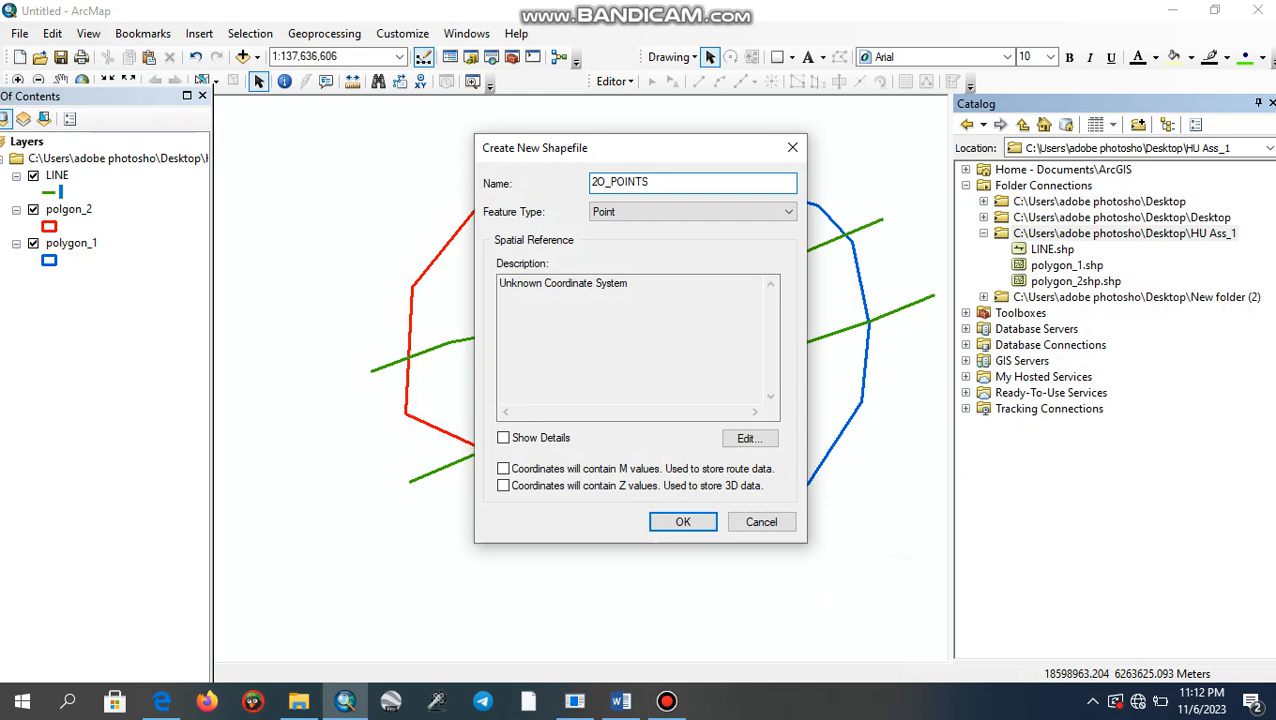
left_click(795, 211)
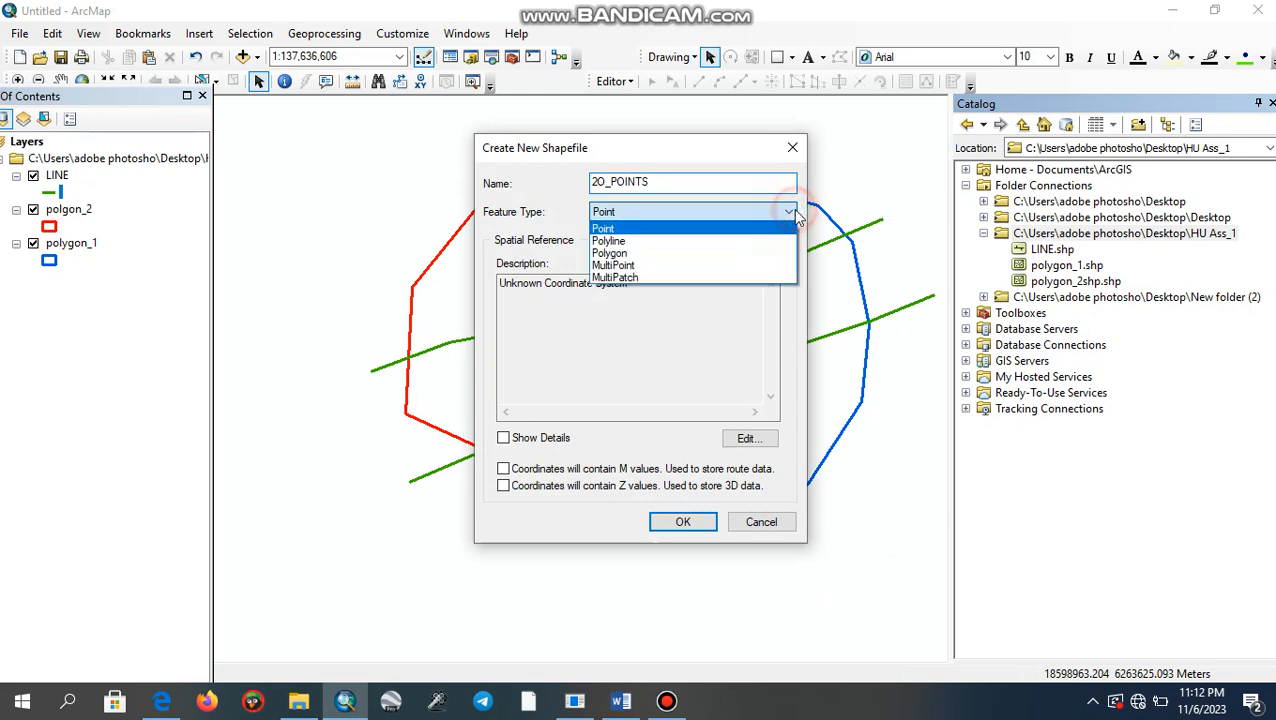
left_click(775, 218)
- Assign the projected coordinate system WGS 1984 UTM Zone 37N to the shapefile and create it
left_click(752, 439)
left_click(461, 236)
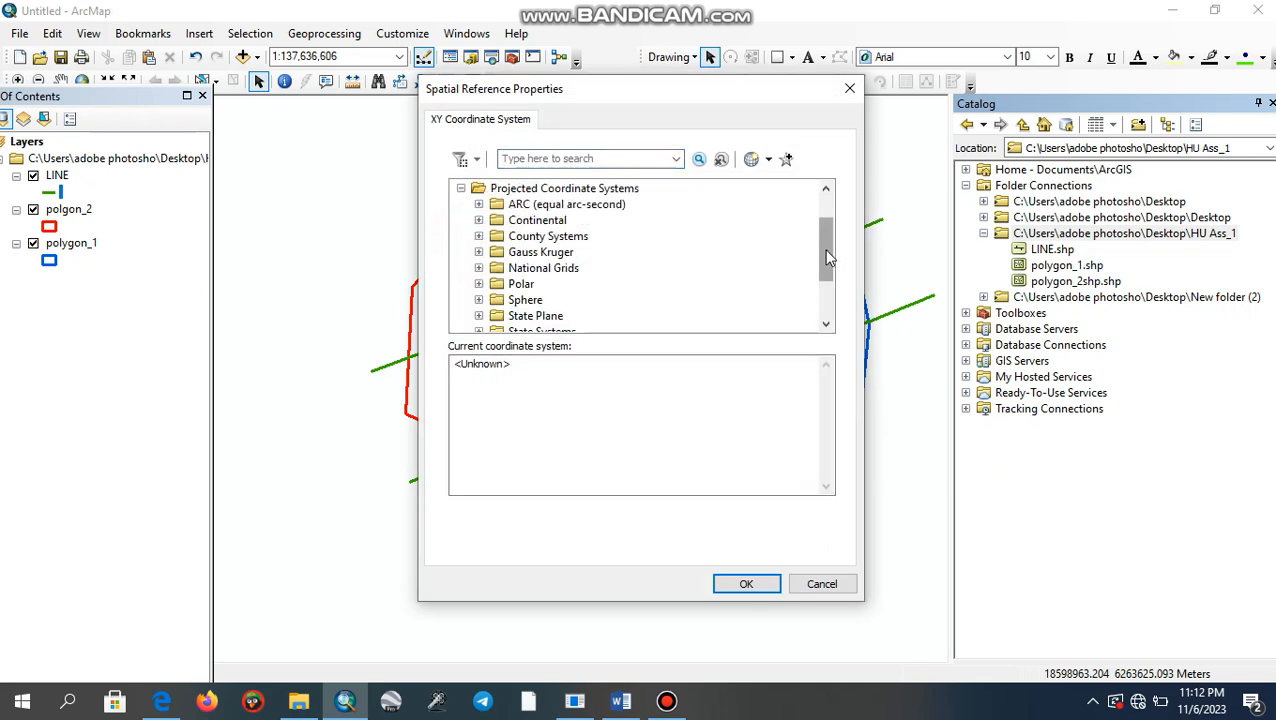
scroll(832, 262, "down", 2)
left_click(478, 284)
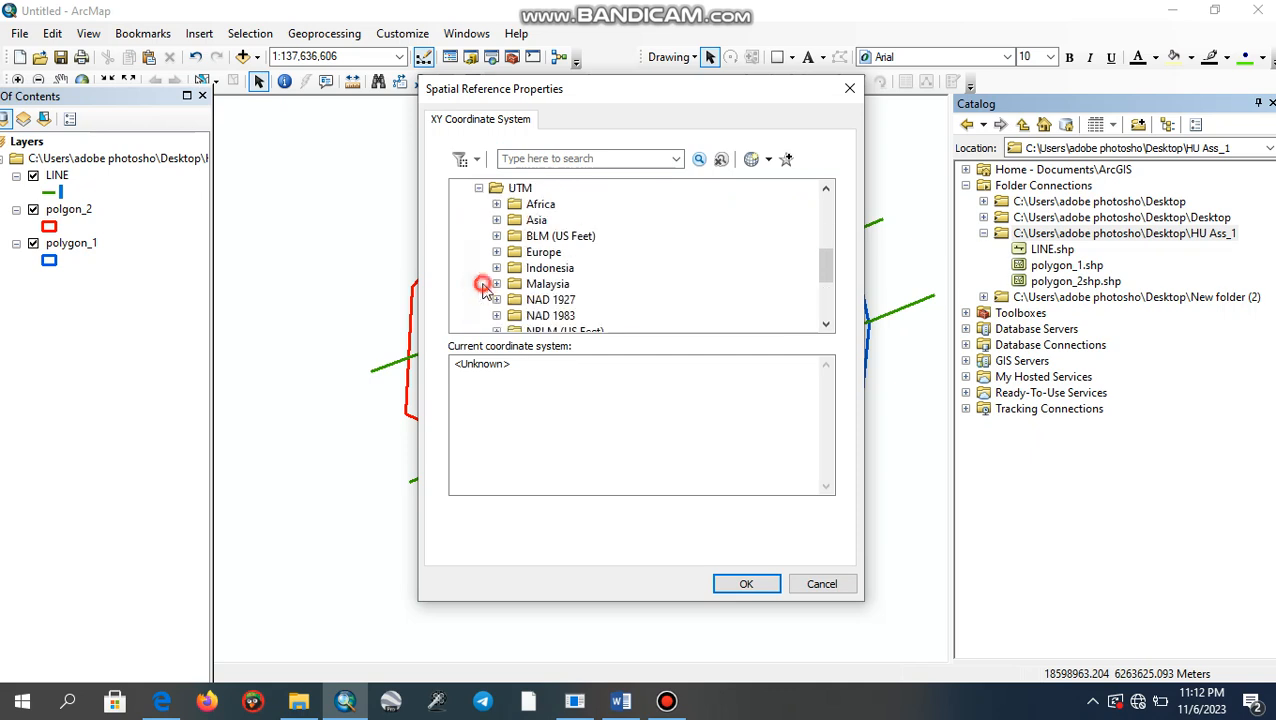
left_click_drag(829, 258, 826, 299)
left_click(497, 284)
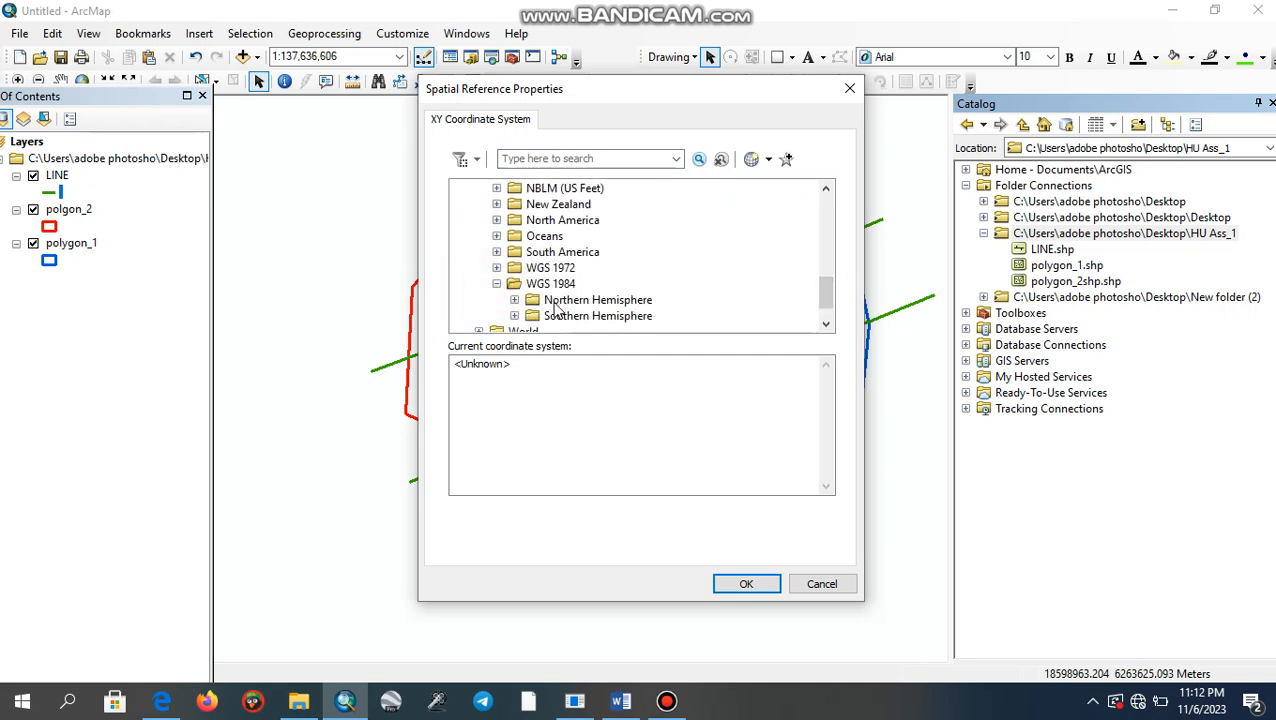
left_click(514, 300)
left_click_drag(827, 237, 826, 286)
left_click(656, 254)
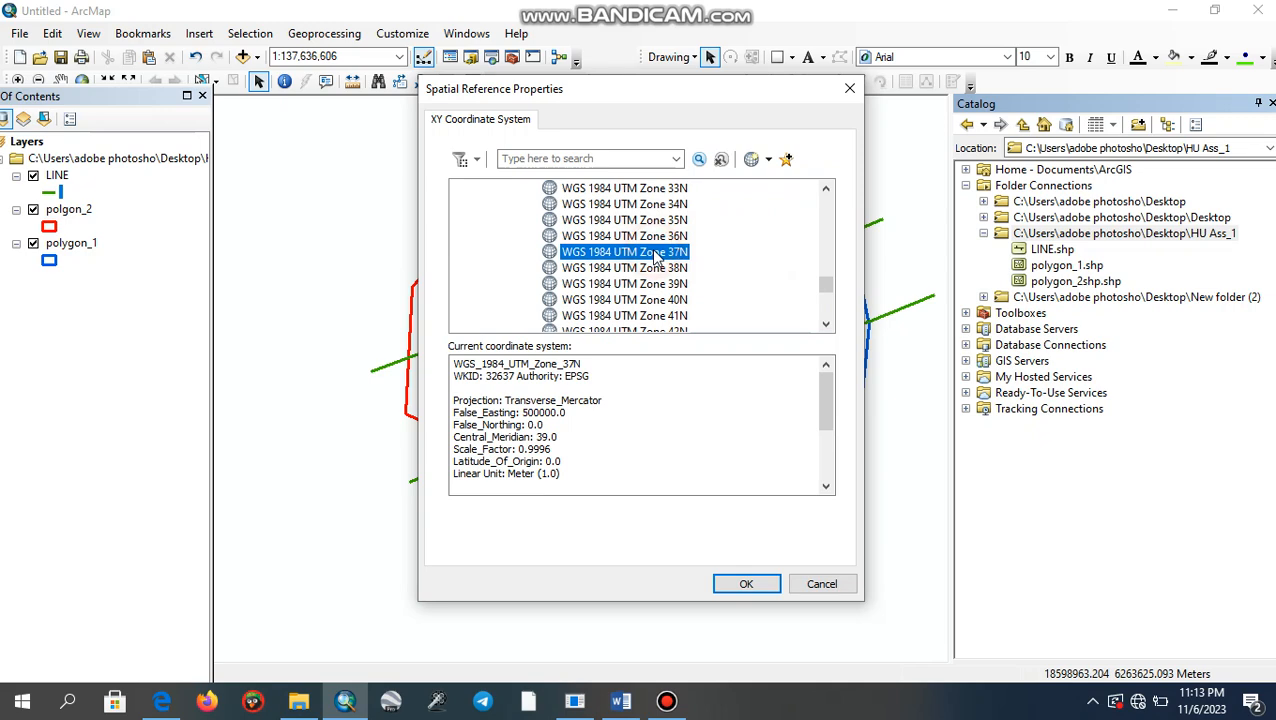
left_click(750, 584)
left_click(683, 525)
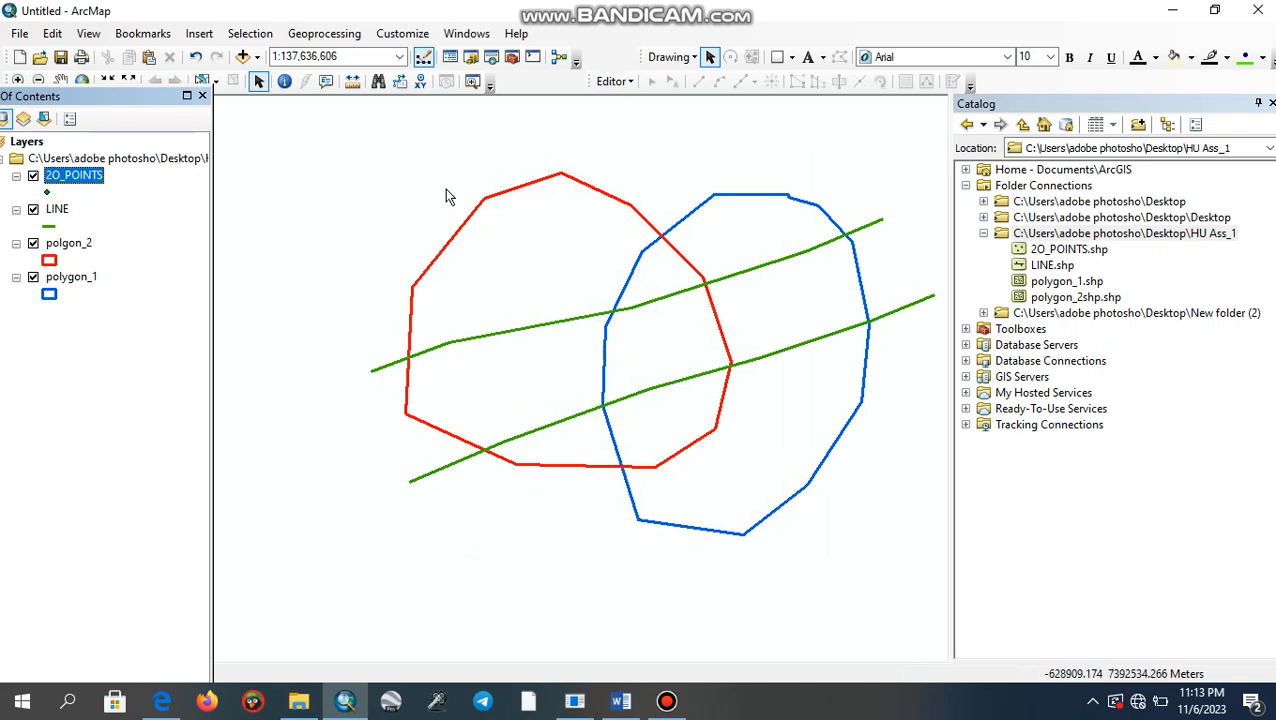
- Switch to the Word document and examine assignment item 4 about the point features
left_click(620, 701)
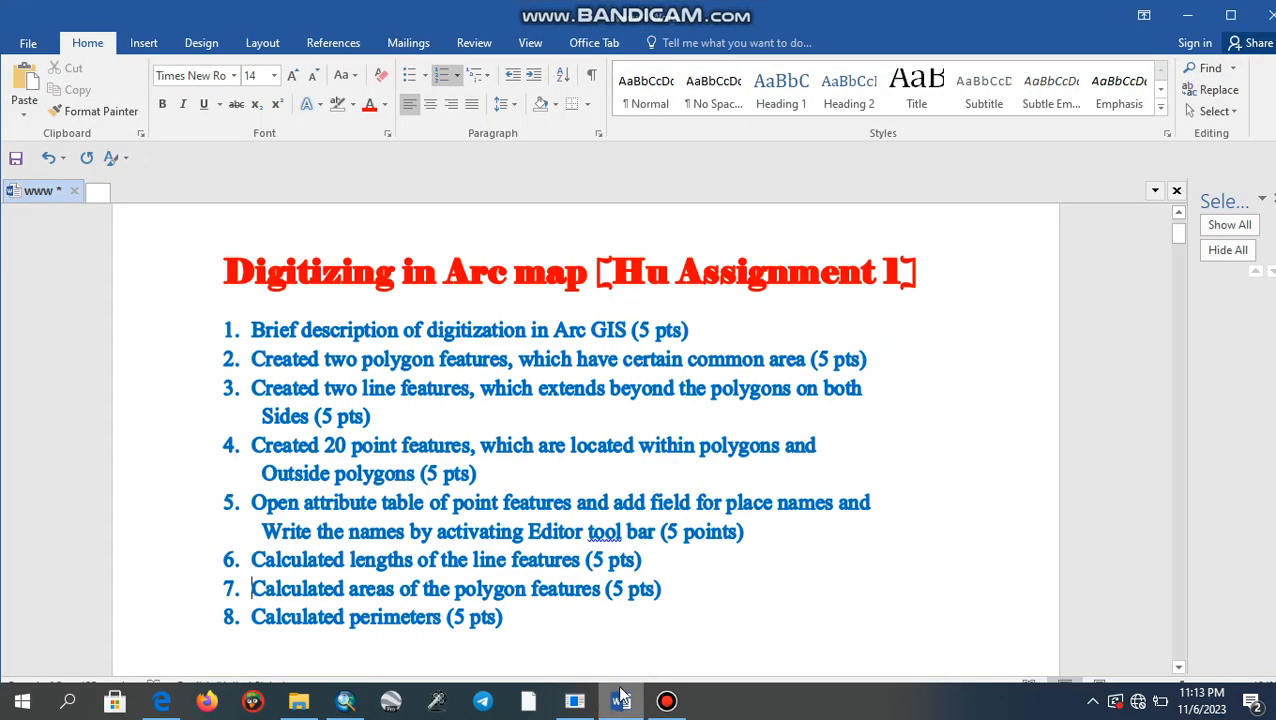
left_click(574, 482)
left_click_drag(258, 449, 450, 480)
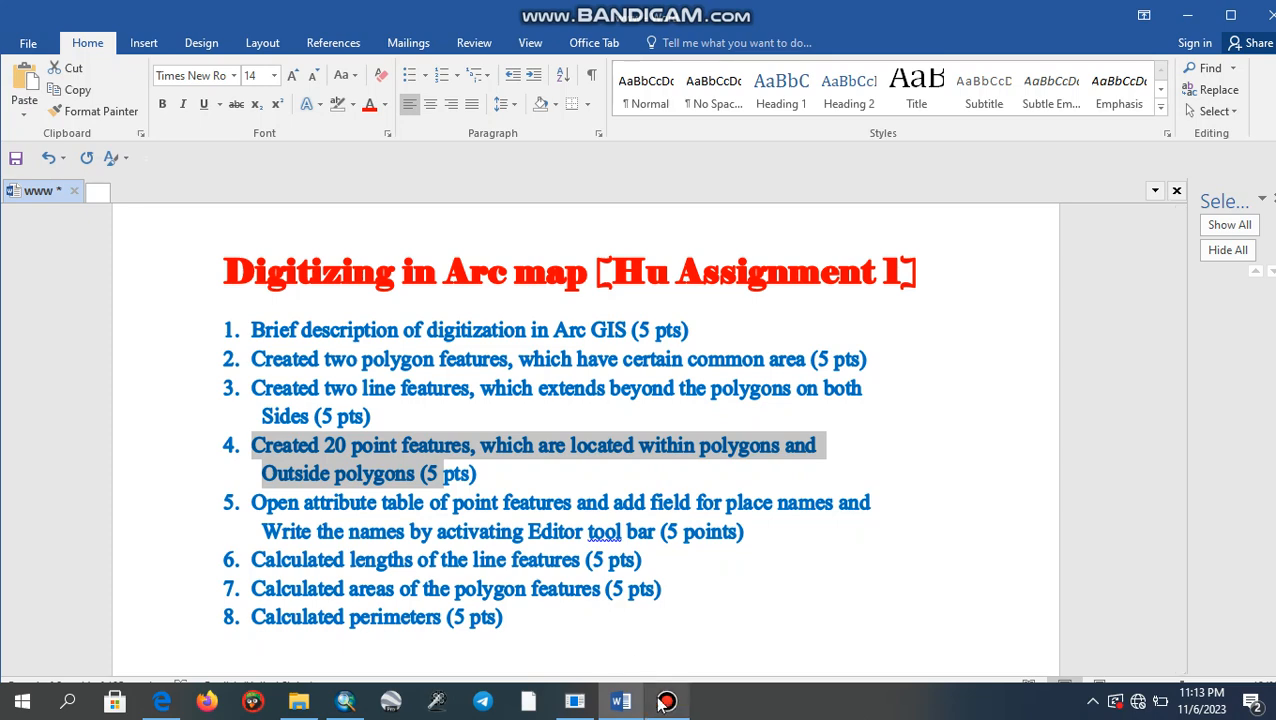
- Return to ArcMap, start an edit session and replace the Catalog with the Create Features window
left_click(345, 701)
left_click(345, 460)
left_click(615, 81)
left_click(641, 104)
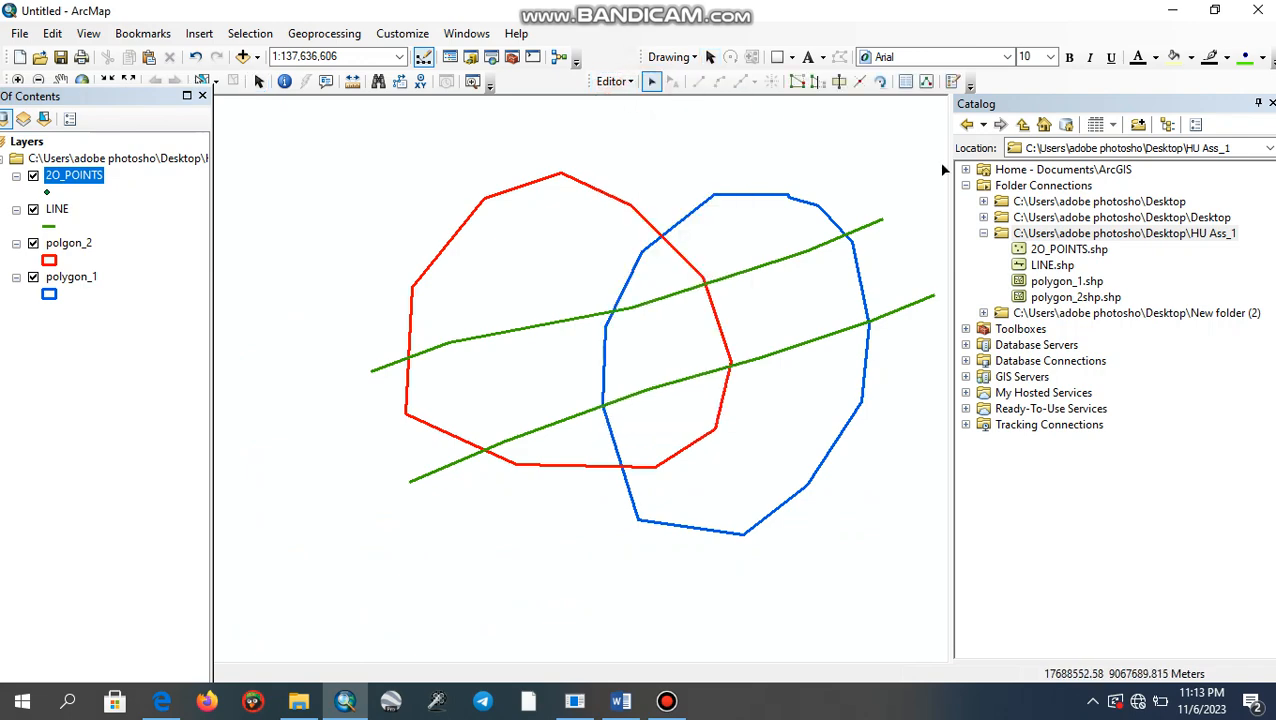
left_click(1271, 103)
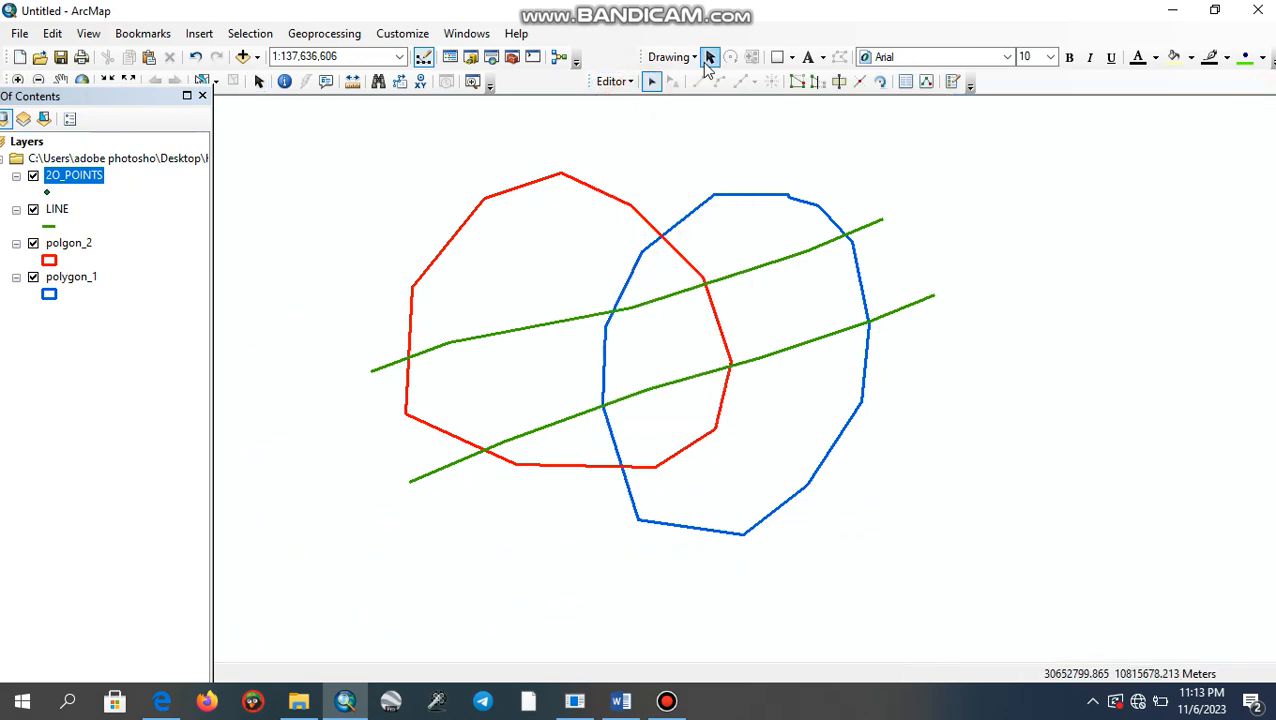
left_click(630, 82)
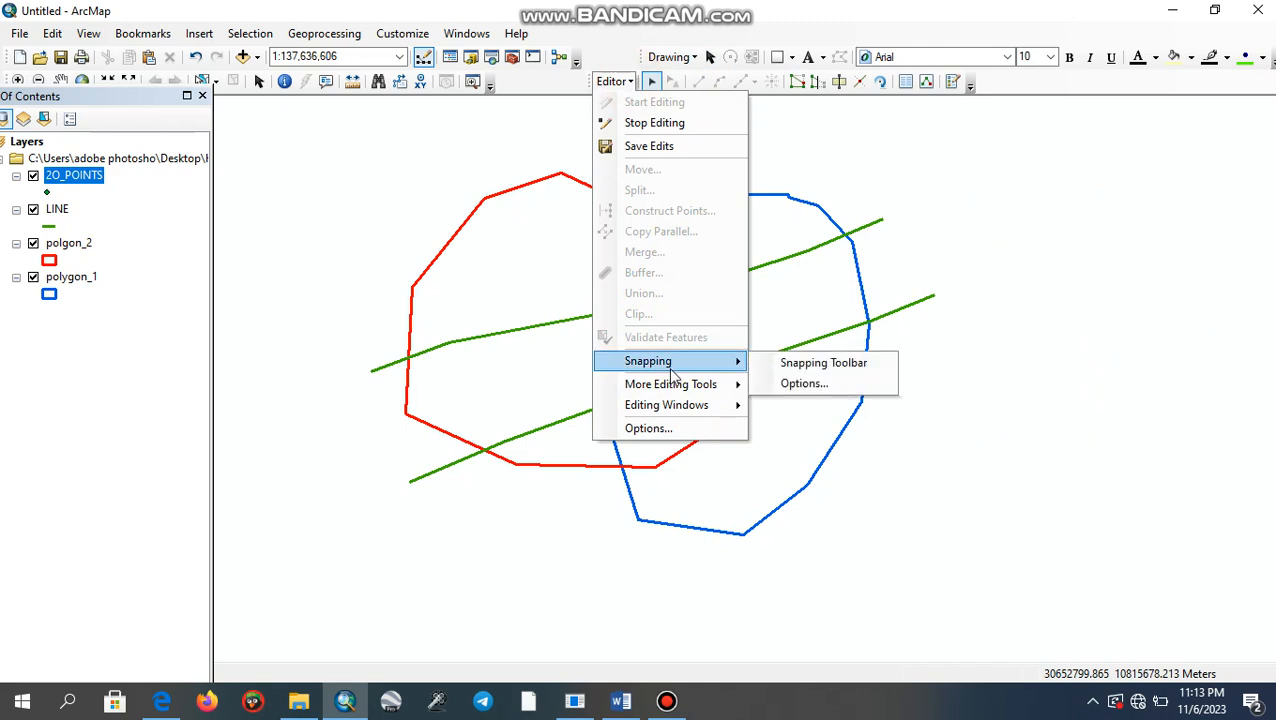
mouse_move(678, 416)
left_click(786, 408)
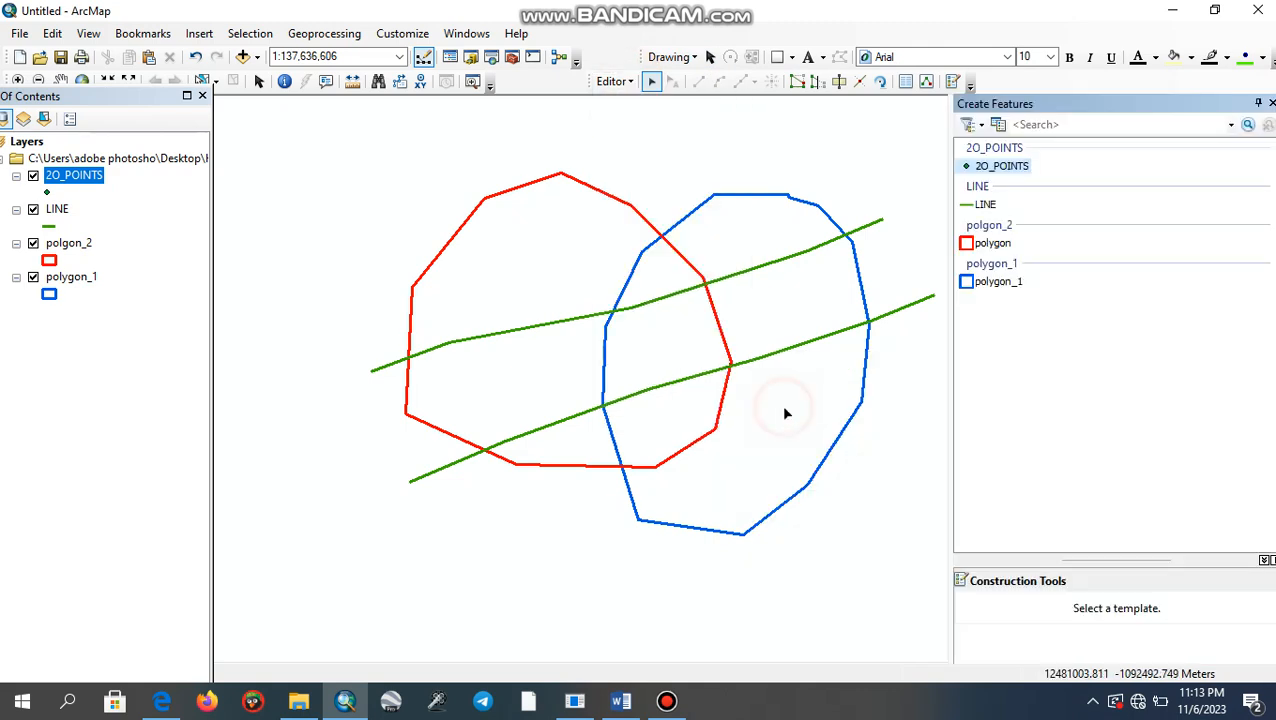
- Using the 2O_POINTS template, place six points inside the polygons between the two green lines
left_click(970, 168)
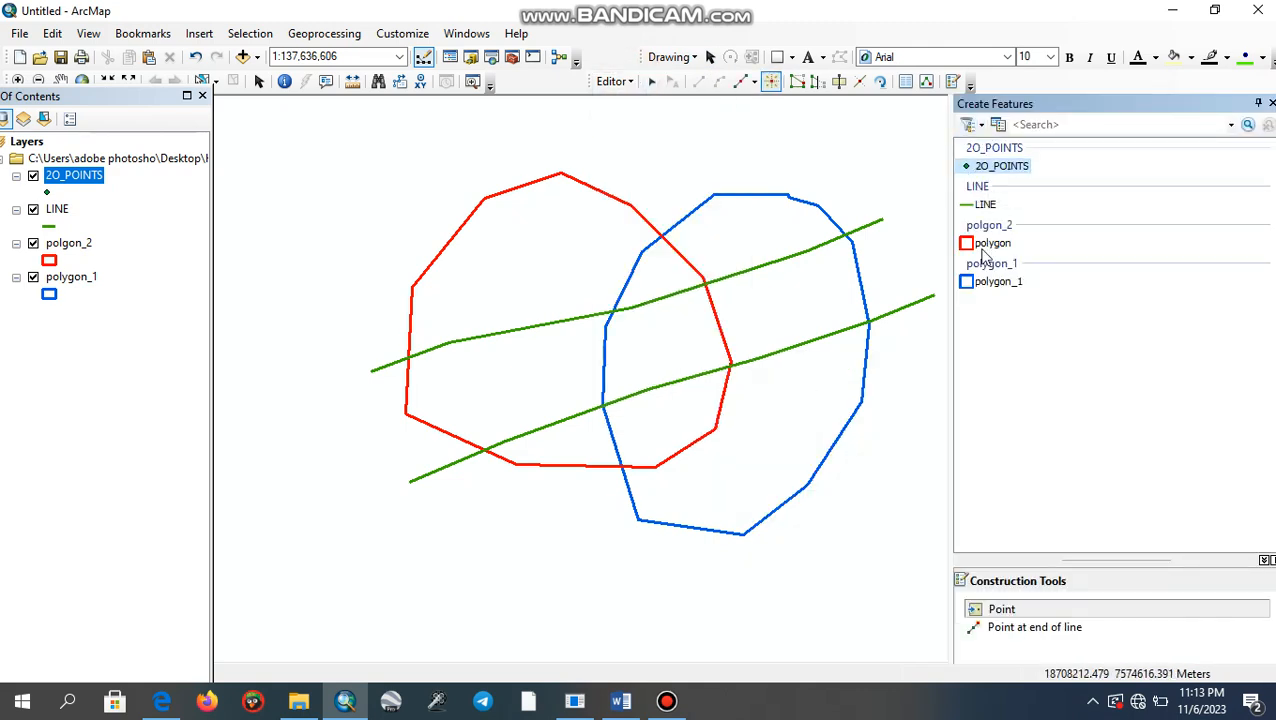
left_click(973, 607)
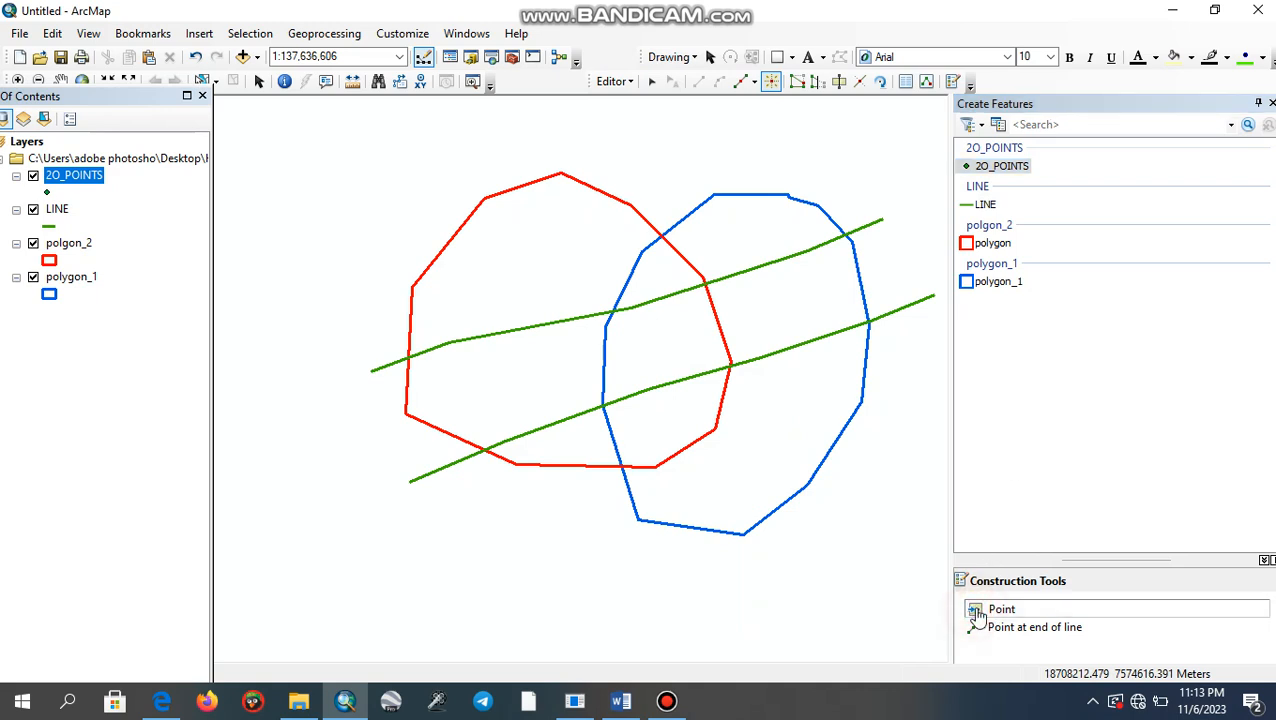
left_click(439, 402)
left_click(528, 383)
left_click(620, 360)
left_click(682, 341)
left_click(738, 320)
left_click(834, 302)
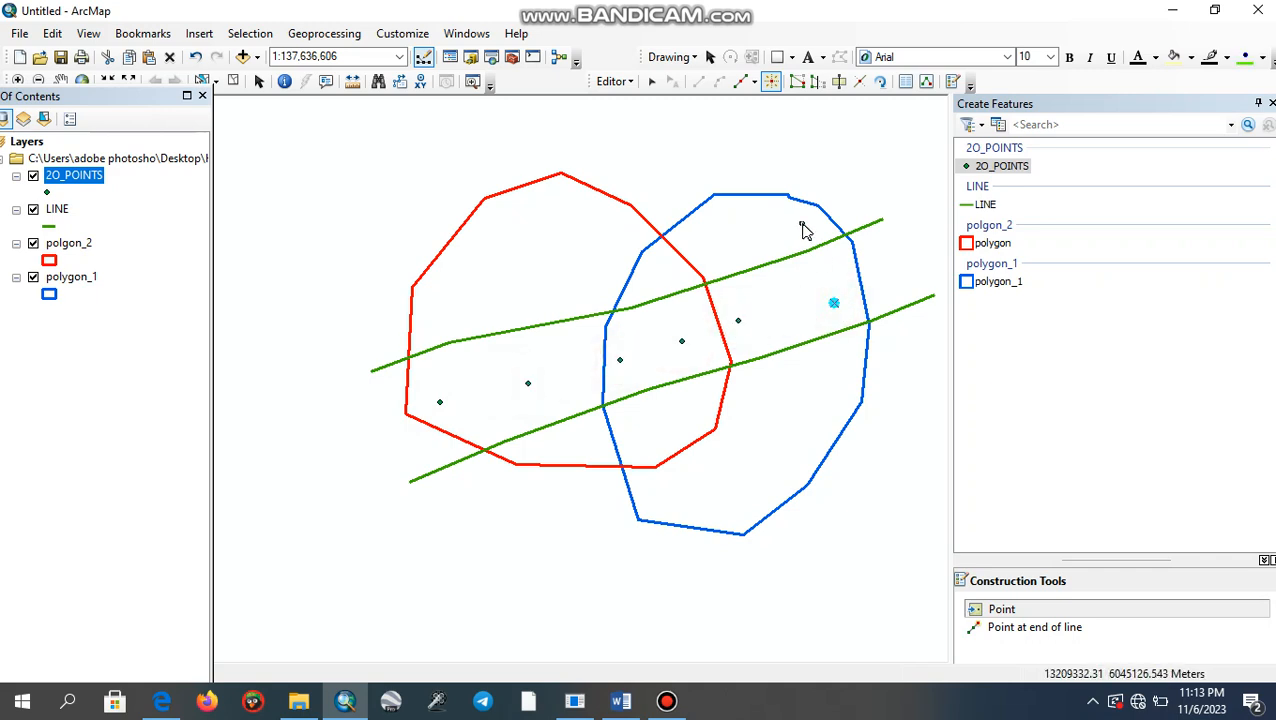
- Add four points inside the polygons above the upper green line
left_click(797, 225)
left_click(714, 240)
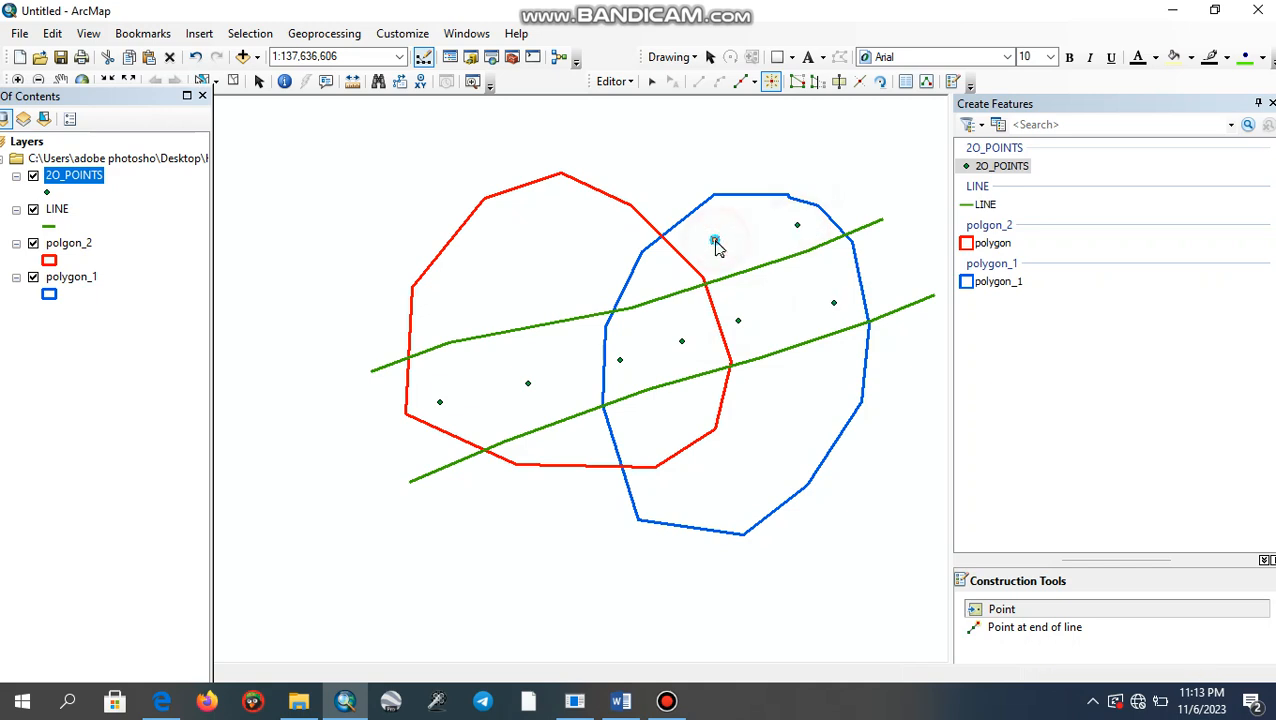
left_click(588, 271)
left_click(449, 286)
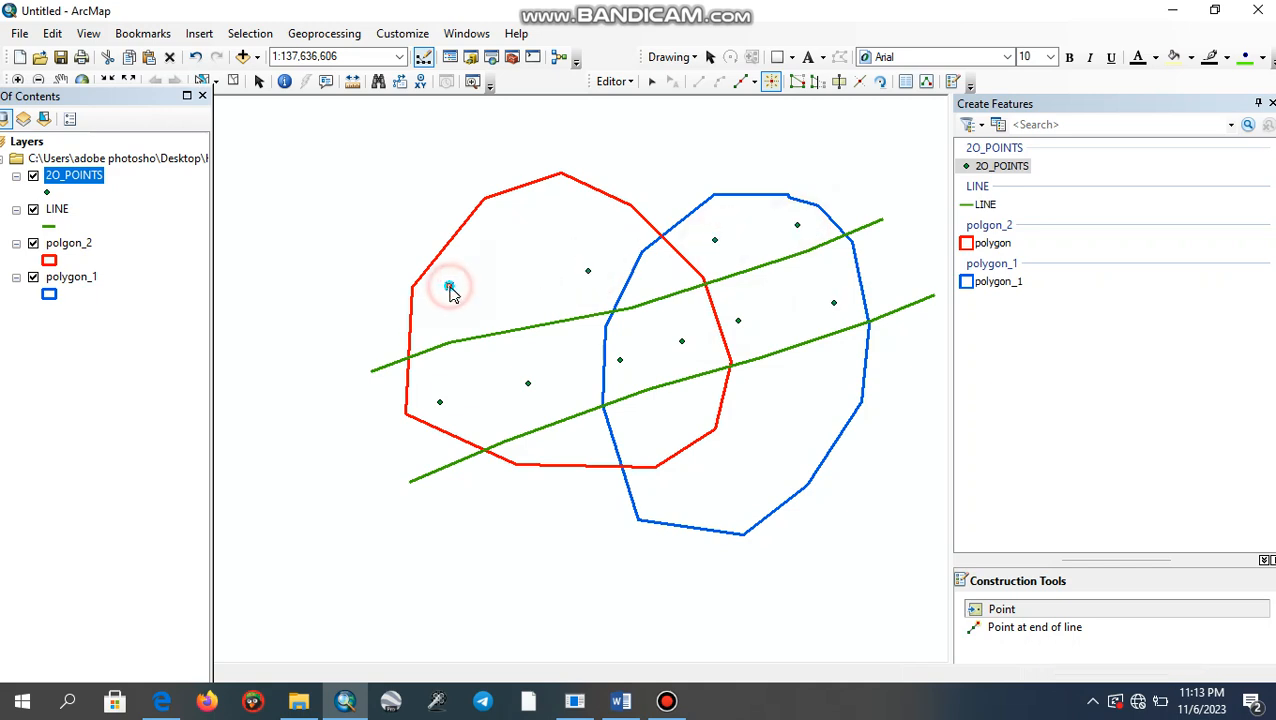
- Add five points inside the polygons below the lower green line
left_click(580, 436)
left_click(629, 429)
left_click(649, 501)
left_click(729, 461)
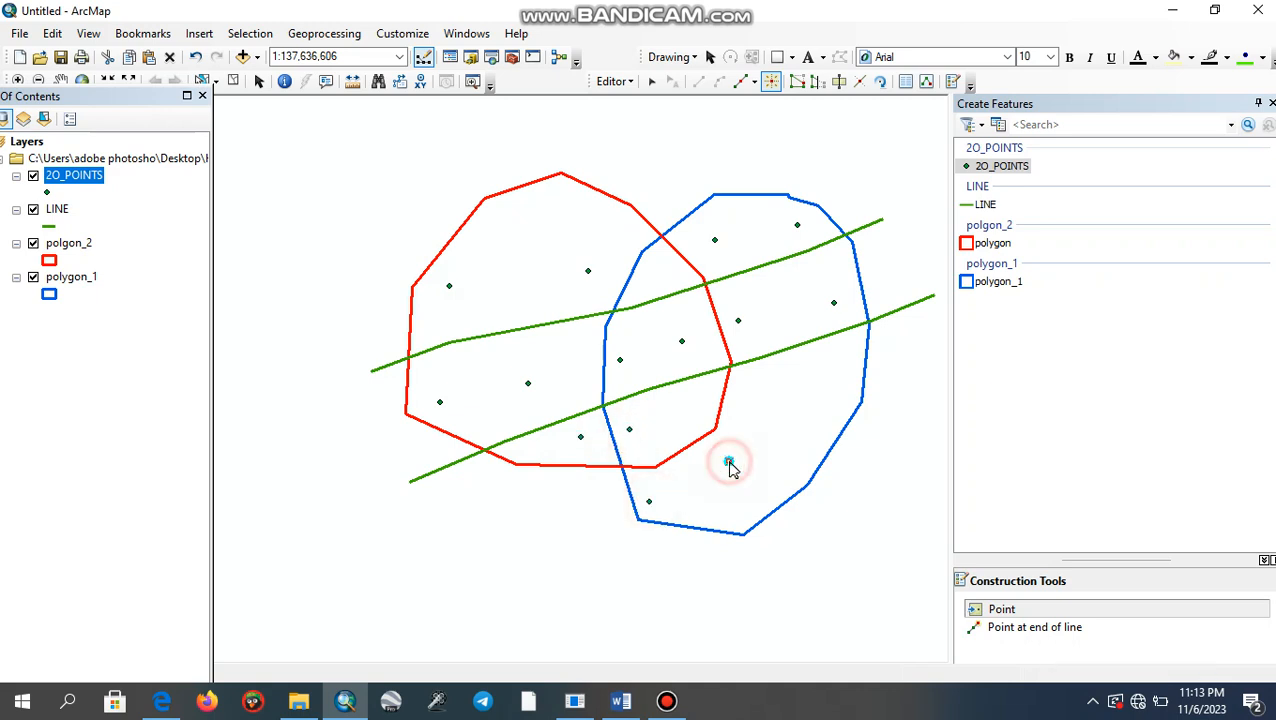
left_click(782, 386)
- Place ten points outside the polygons, spread around both outlines
left_click(905, 348)
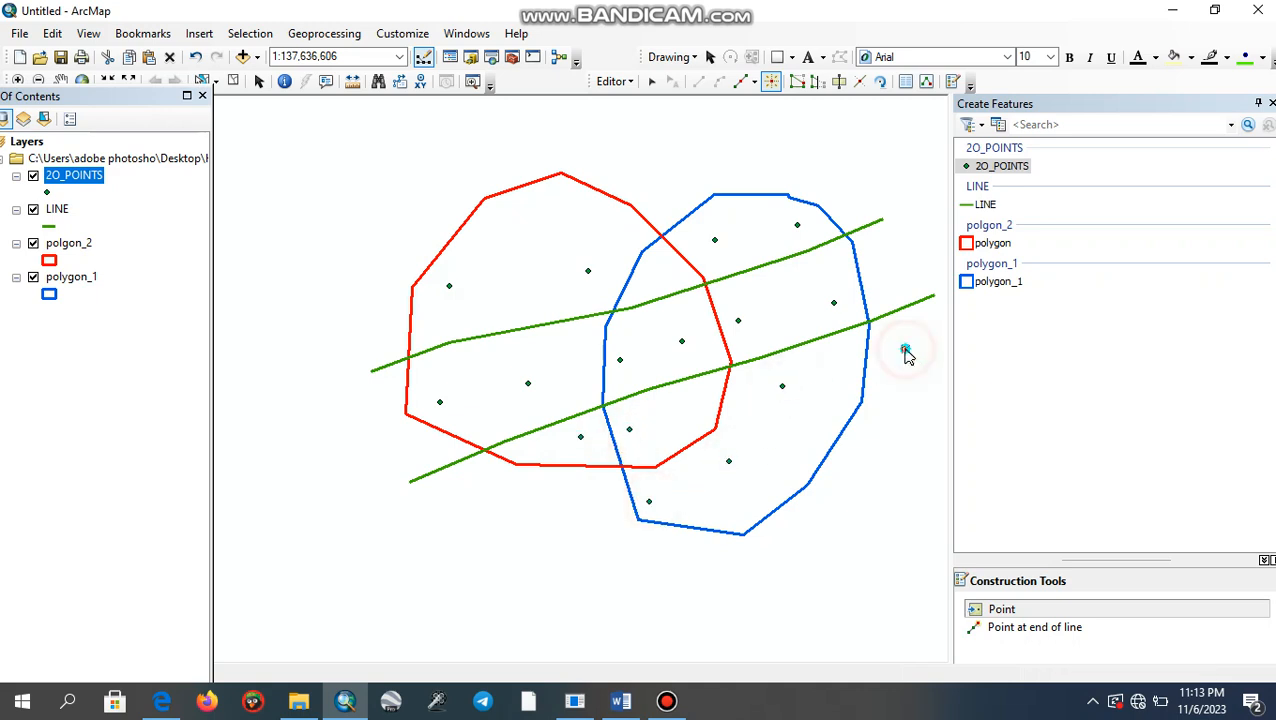
left_click(899, 279)
left_click(840, 182)
left_click(658, 158)
left_click(482, 159)
left_click(337, 274)
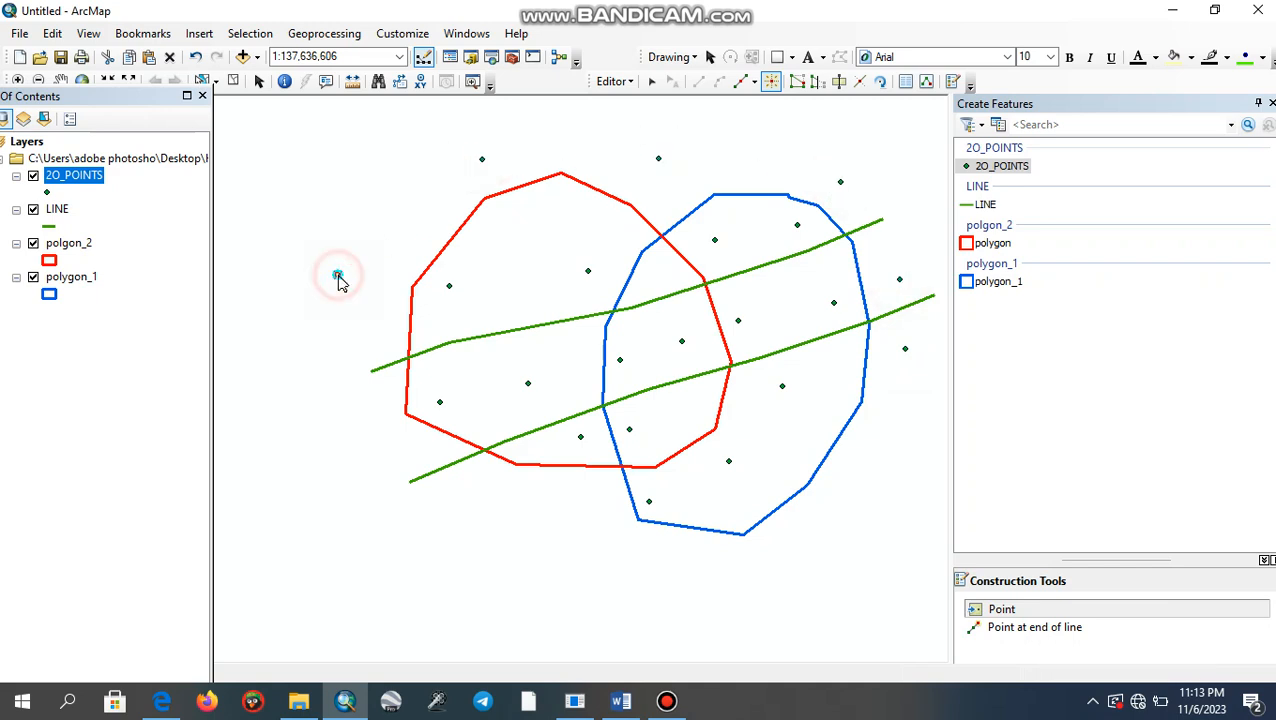
left_click(371, 450)
left_click(481, 545)
left_click(584, 544)
left_click(727, 571)
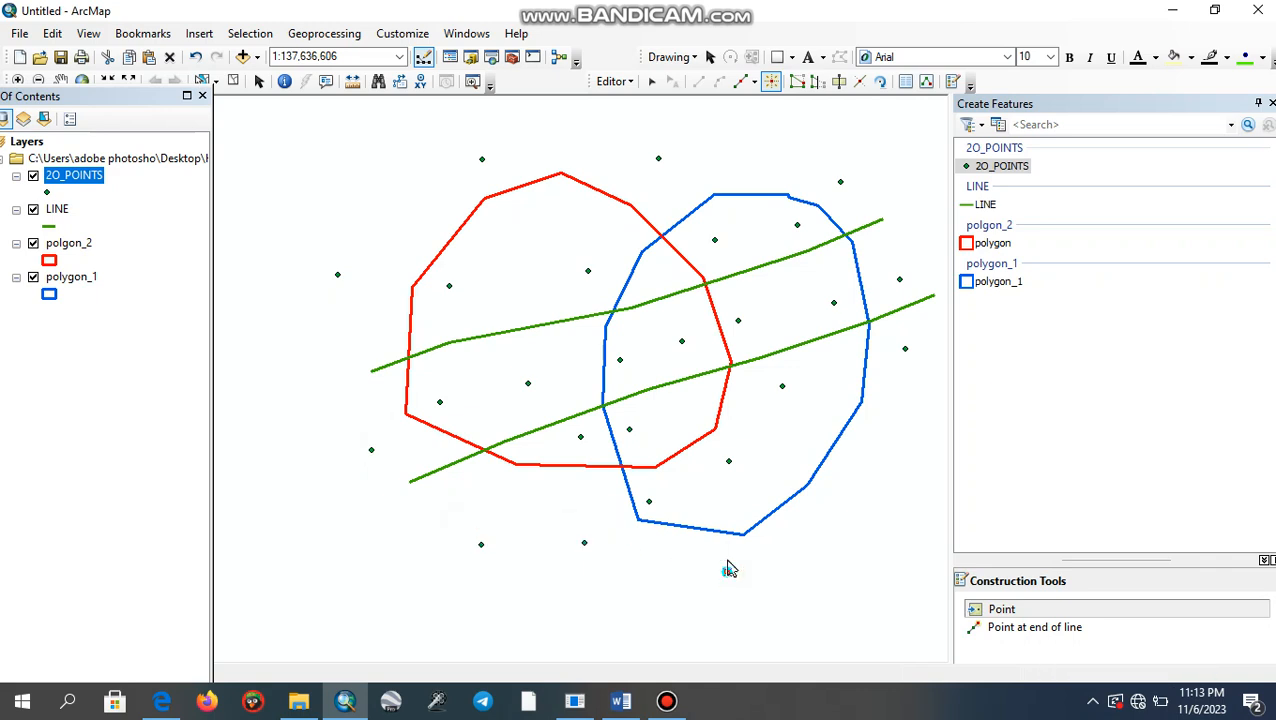
- Stop the edit session and save the edits
left_click(614, 81)
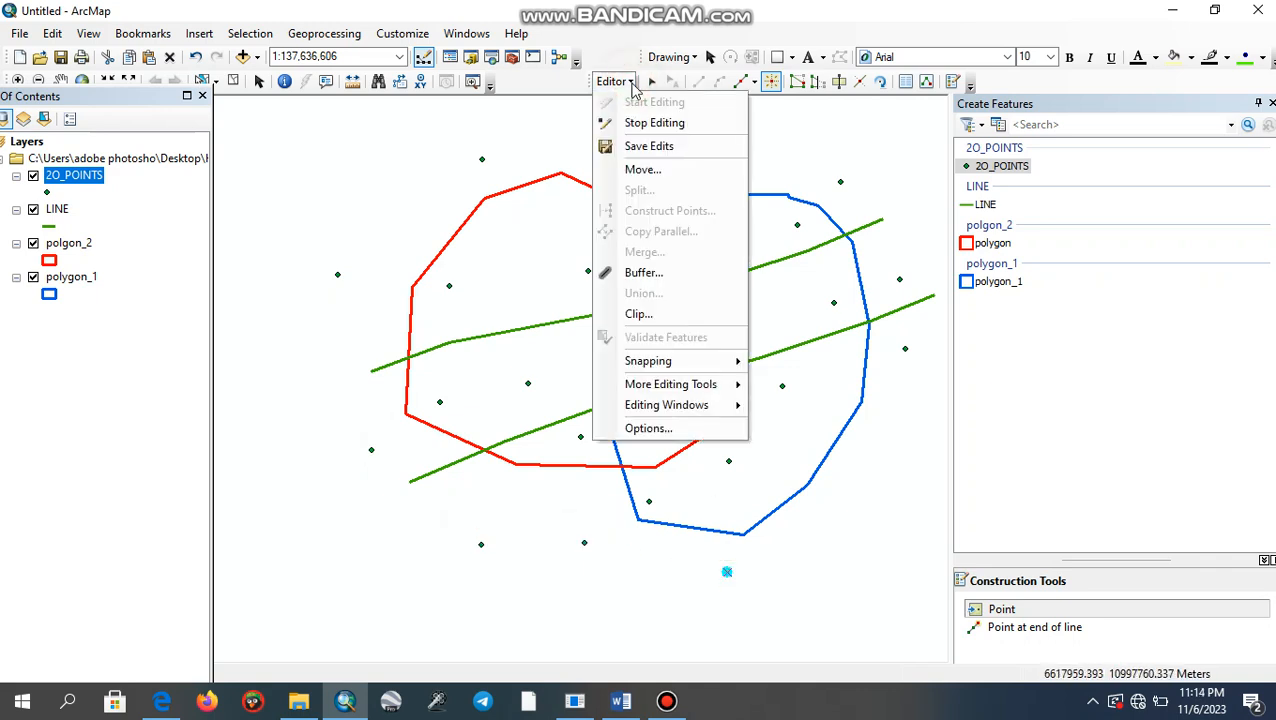
left_click(636, 124)
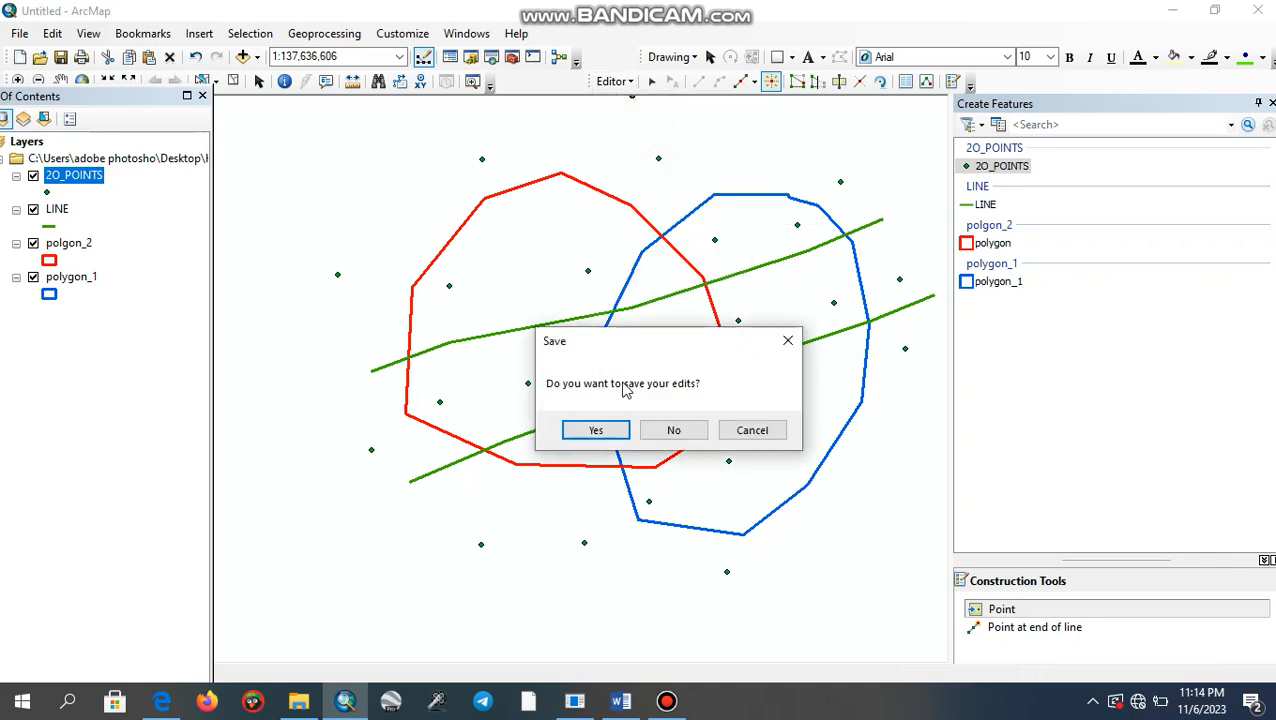
left_click(597, 430)
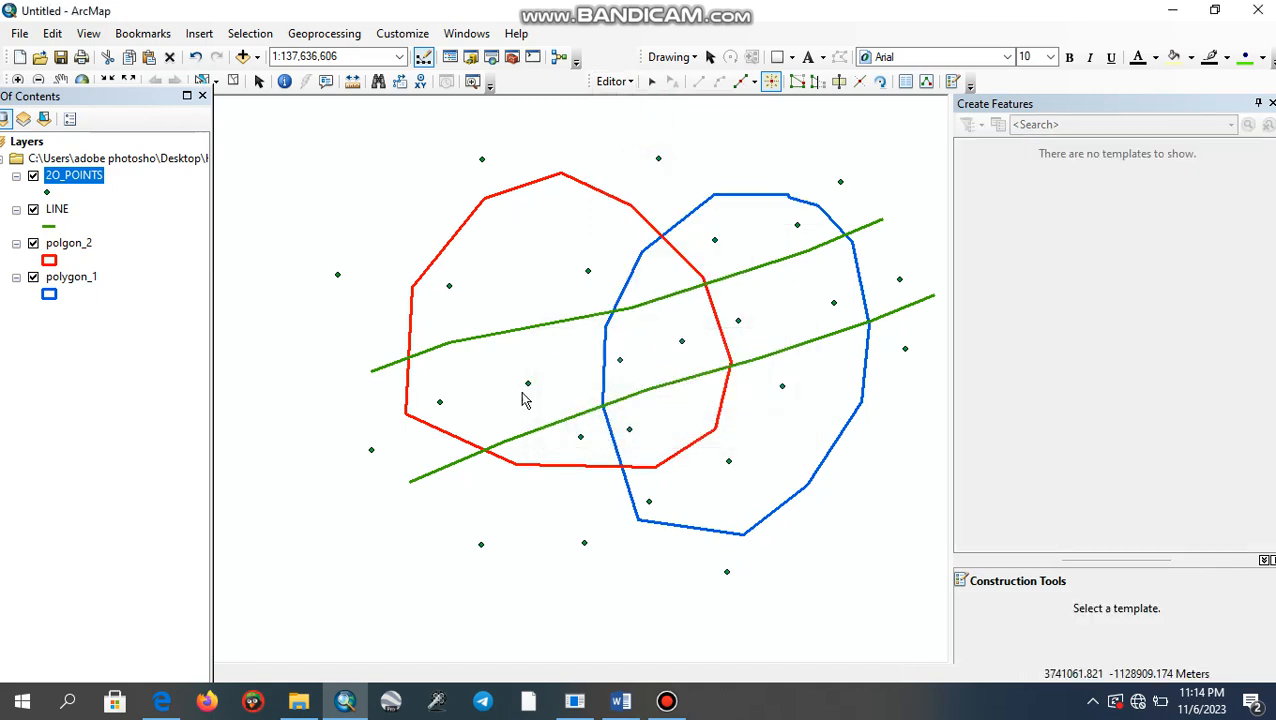
- Change the 2O_POINTS layer symbol to Triangle 2 at size 19 and close the Create Features window
left_click(46, 193)
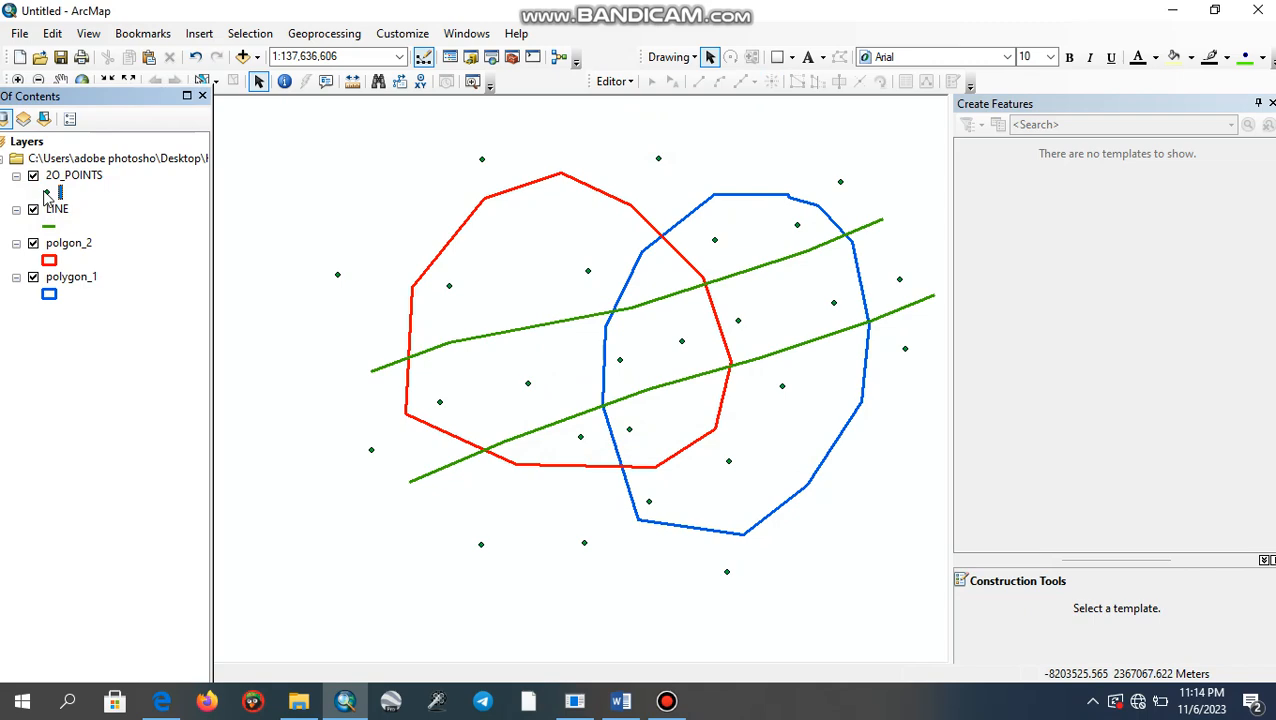
left_click(46, 193)
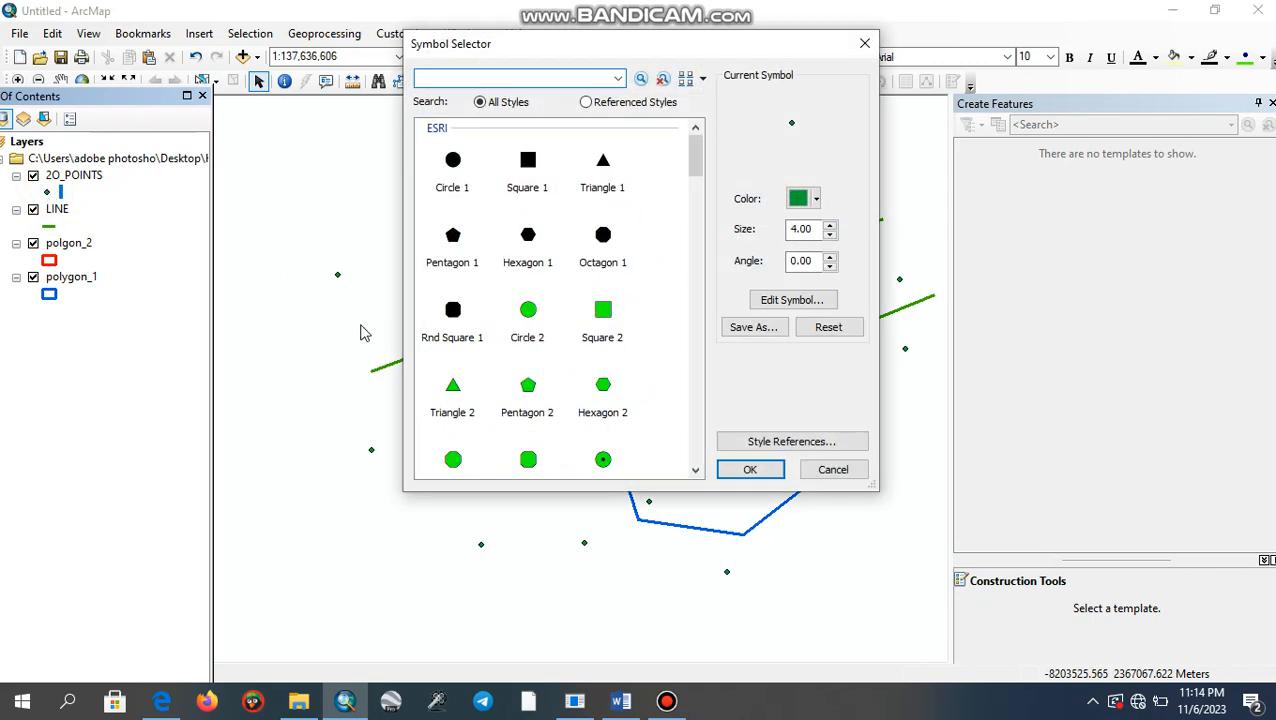
left_click(446, 400)
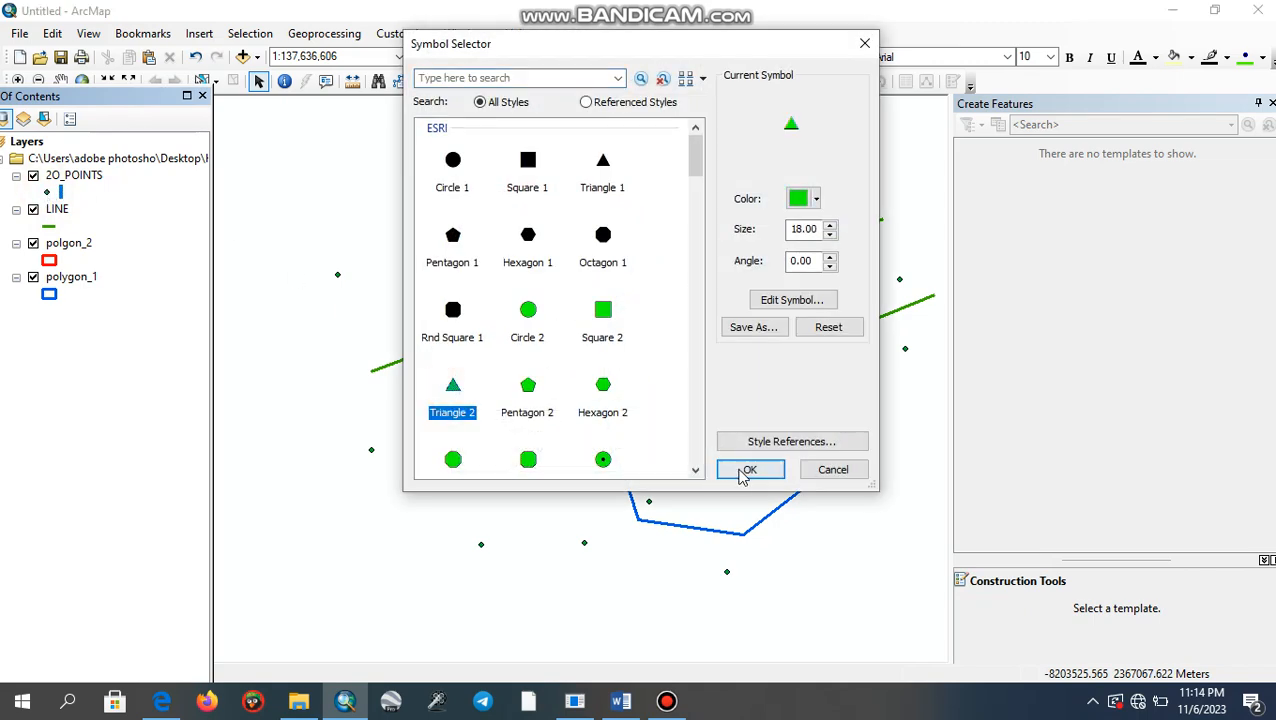
left_click(829, 224)
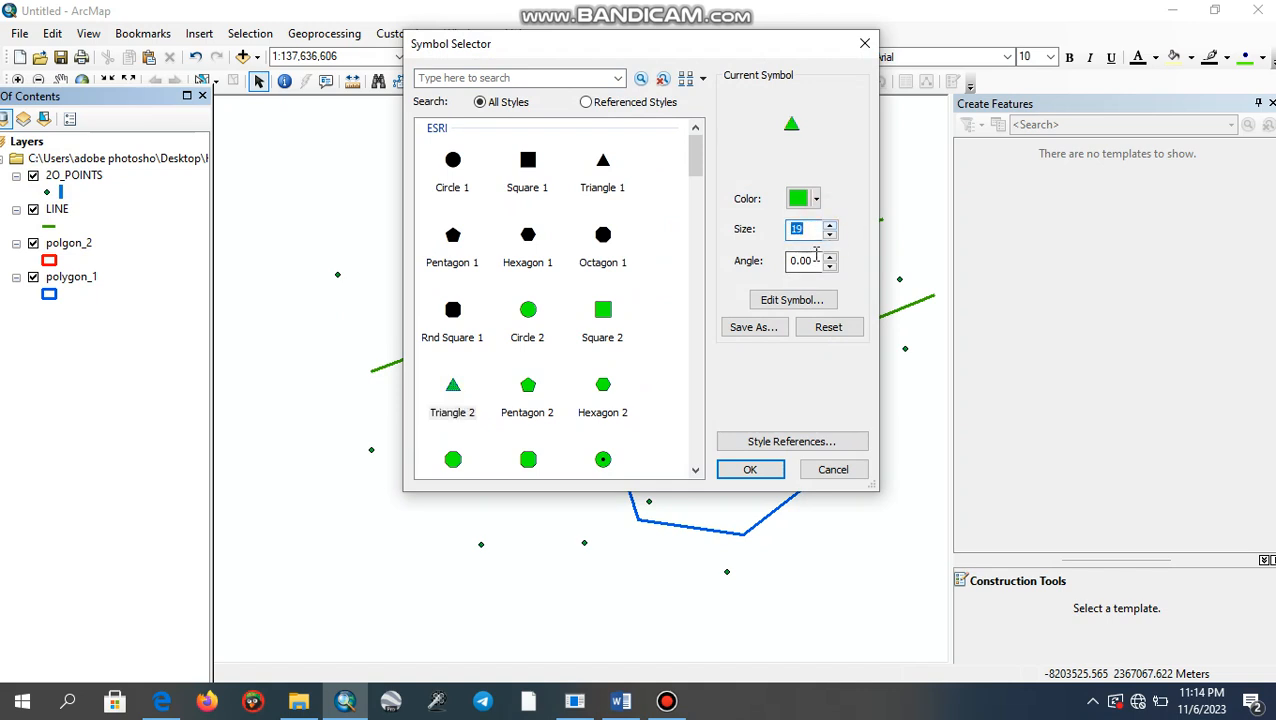
left_click(760, 468)
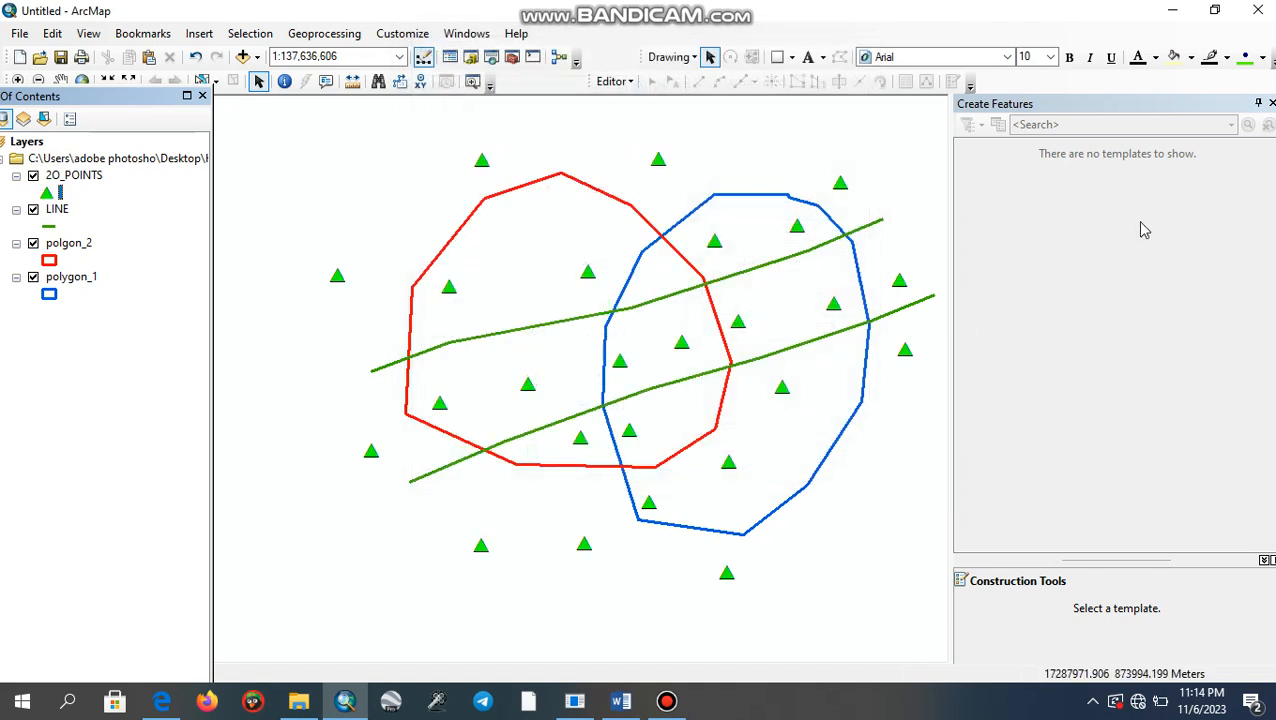
left_click(1271, 104)
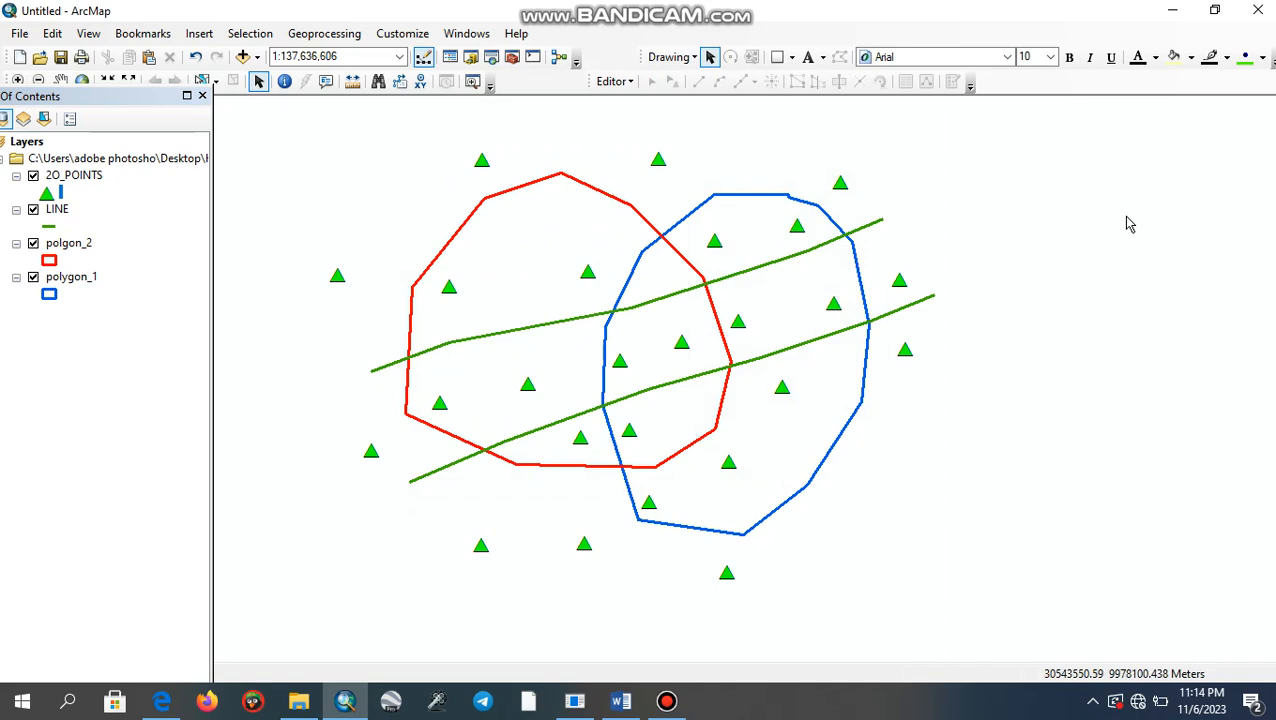
- Switch to Word, examine assignment item 5 about the point attribute table, and return to ArcMap
left_click(620, 701)
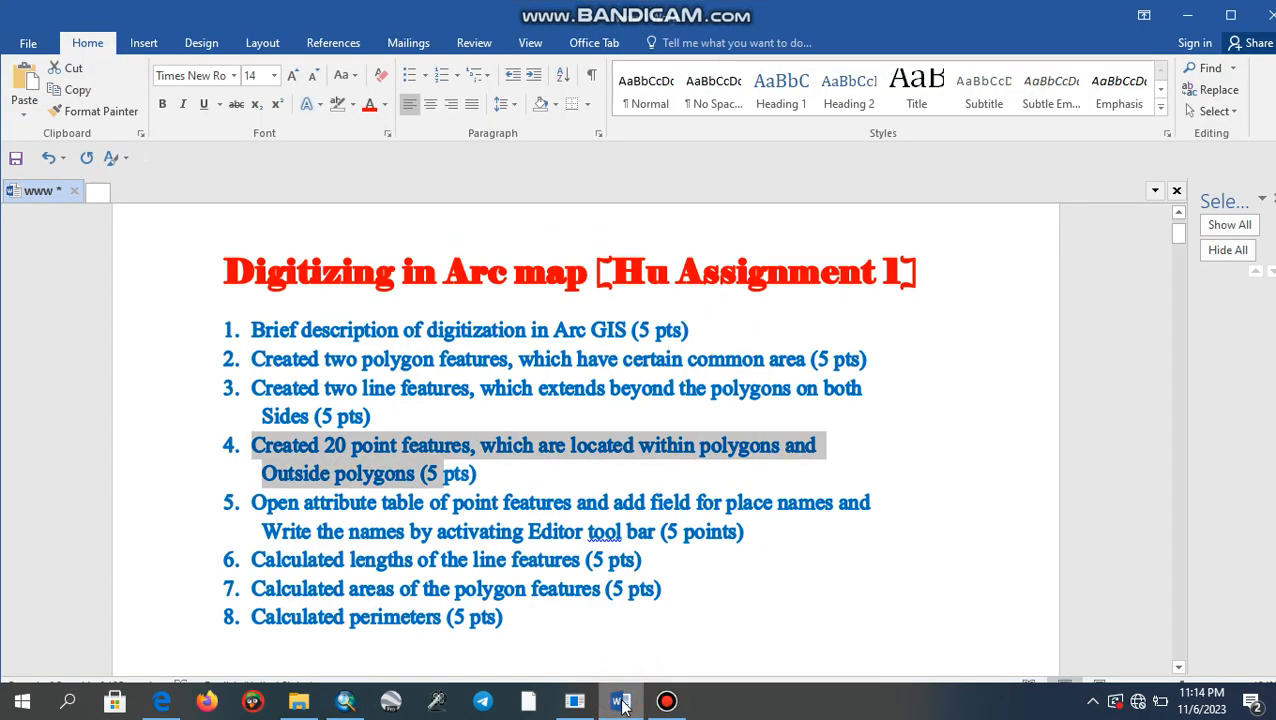
left_click(518, 510)
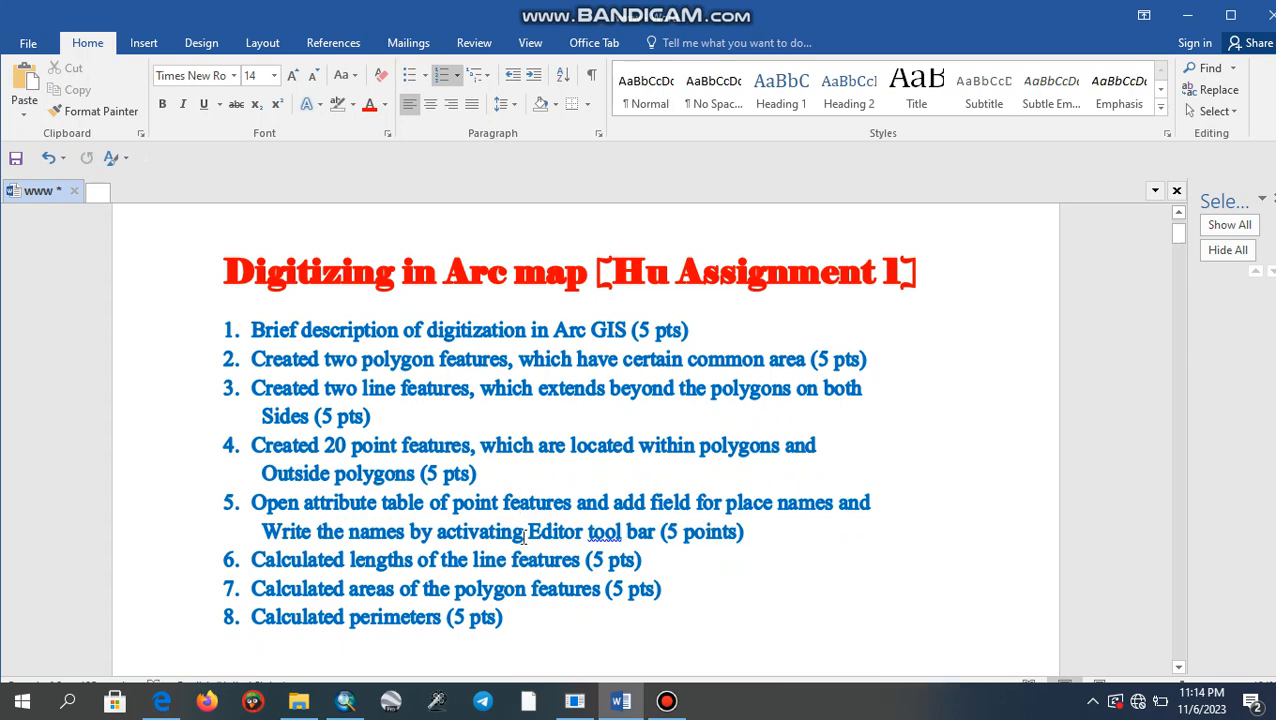
left_click(606, 538)
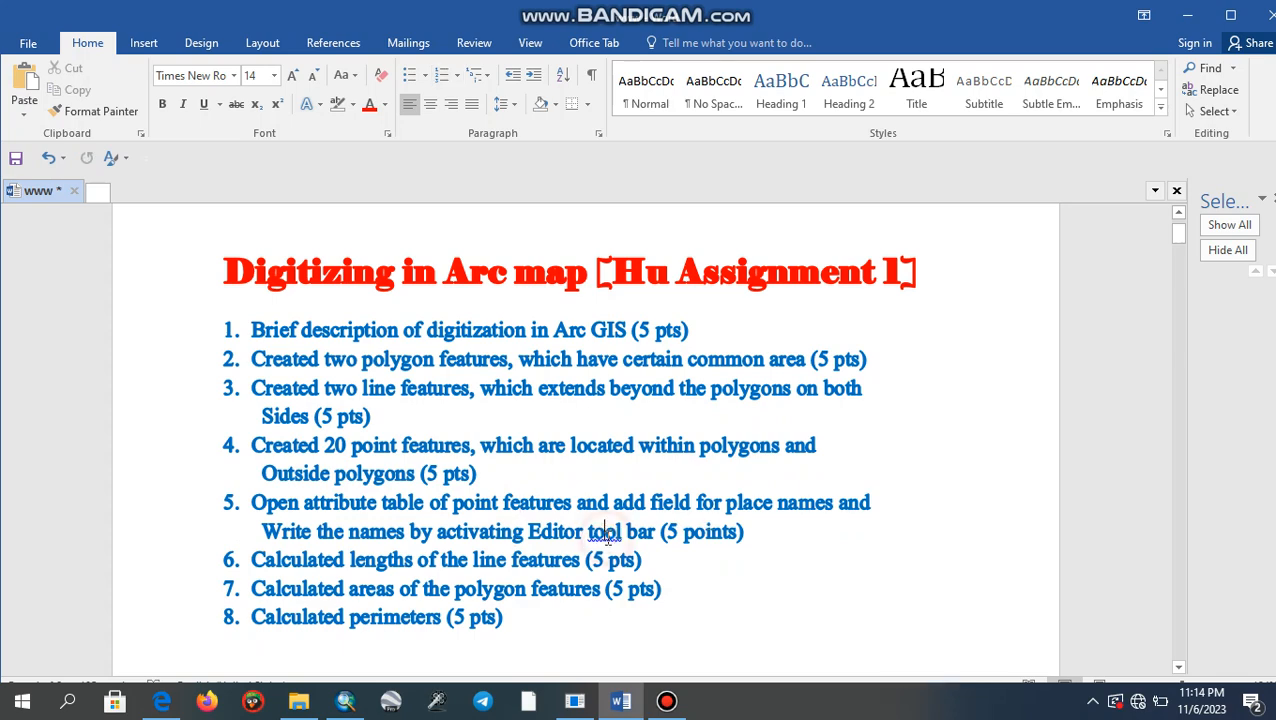
left_click(345, 701)
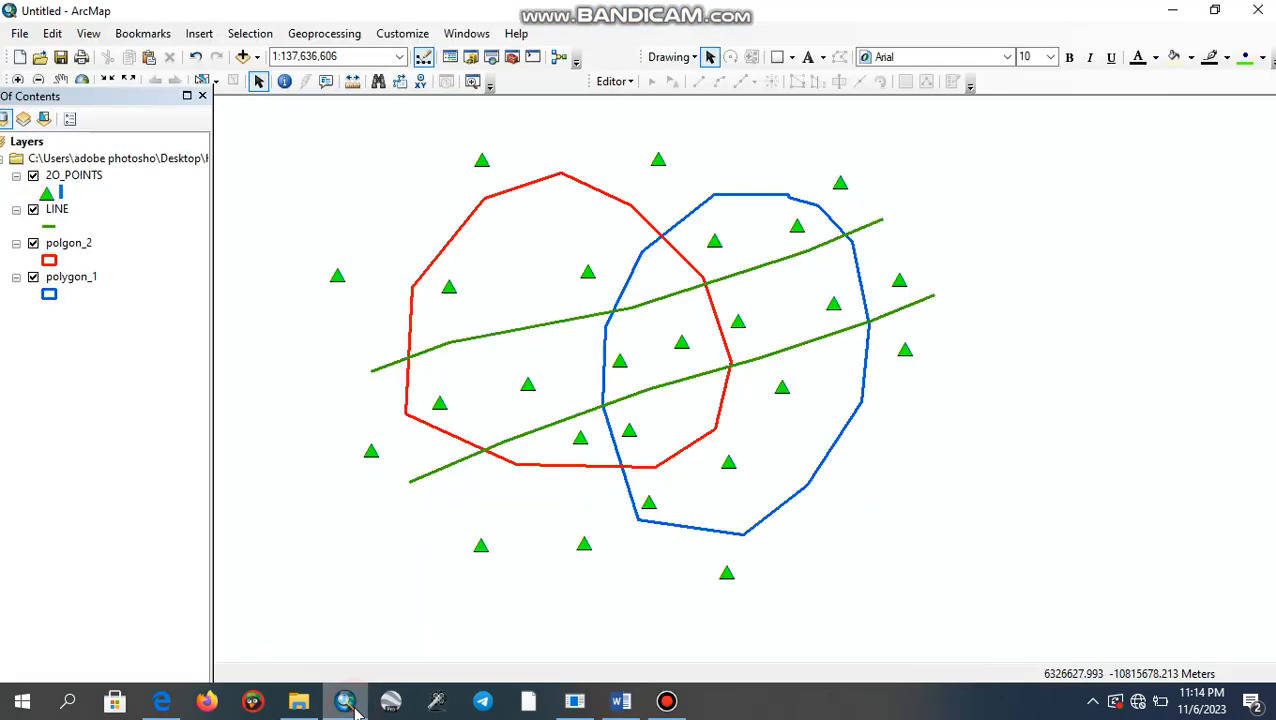
- Open the 2O_POINTS attribute table and add a field named Points_Name with the Text type
right_click(90, 178)
left_click(114, 228)
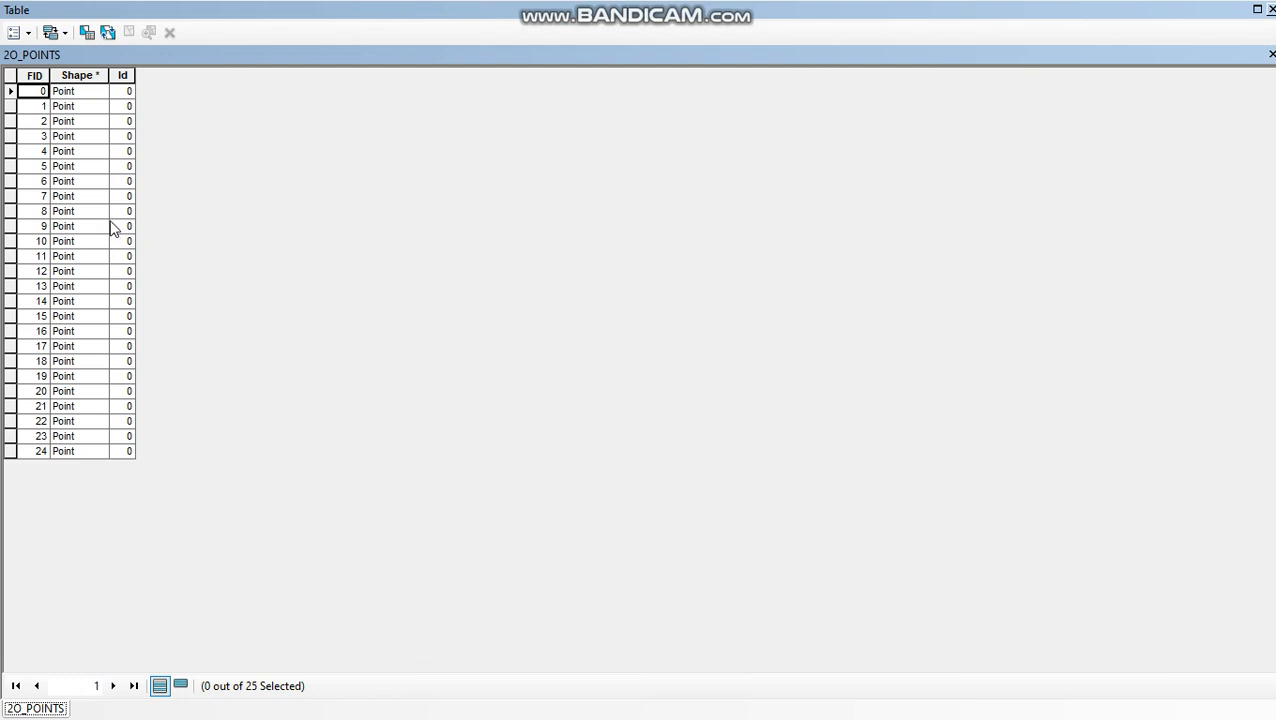
left_click(16, 32)
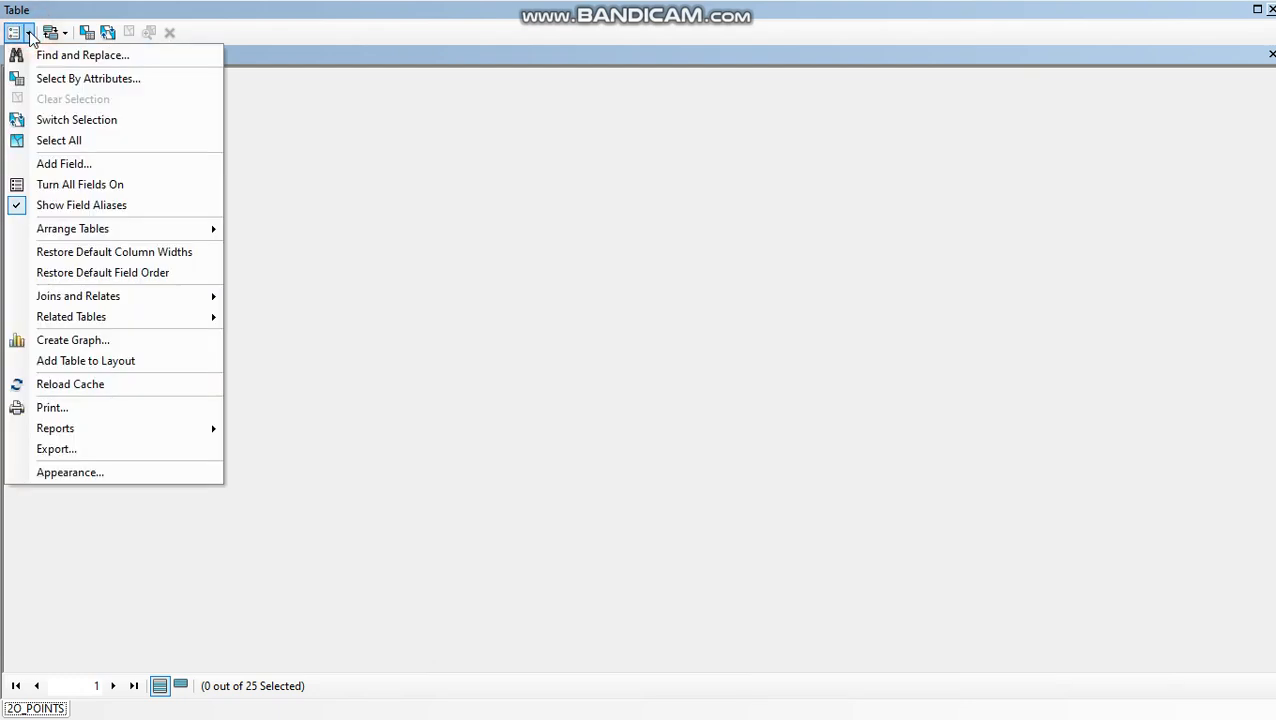
left_click(64, 164)
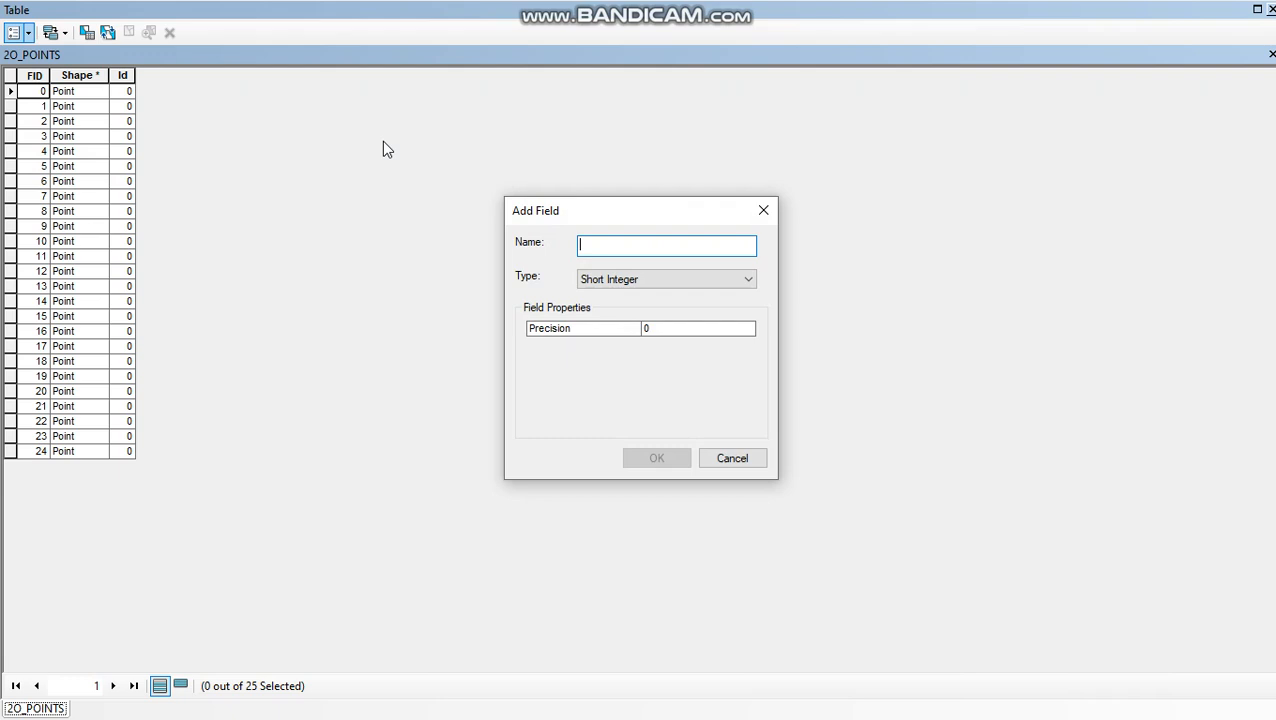
type("PO")
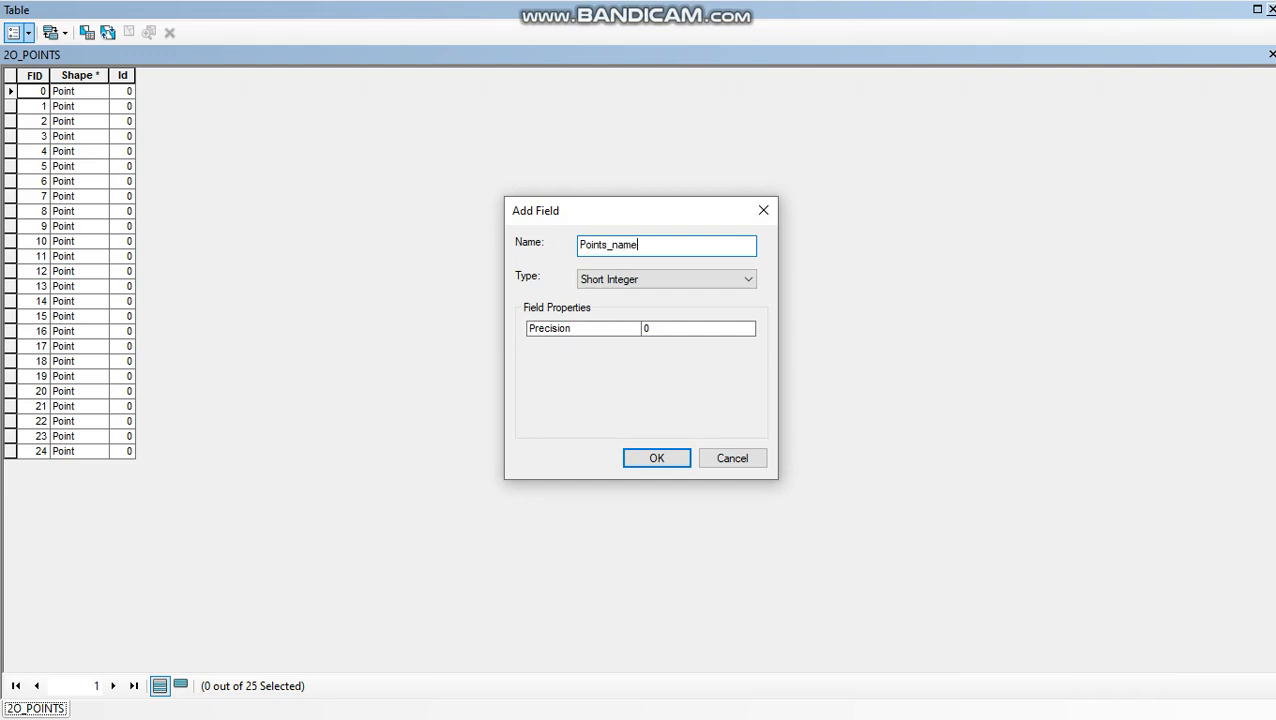
left_click(620, 248)
left_click(755, 279)
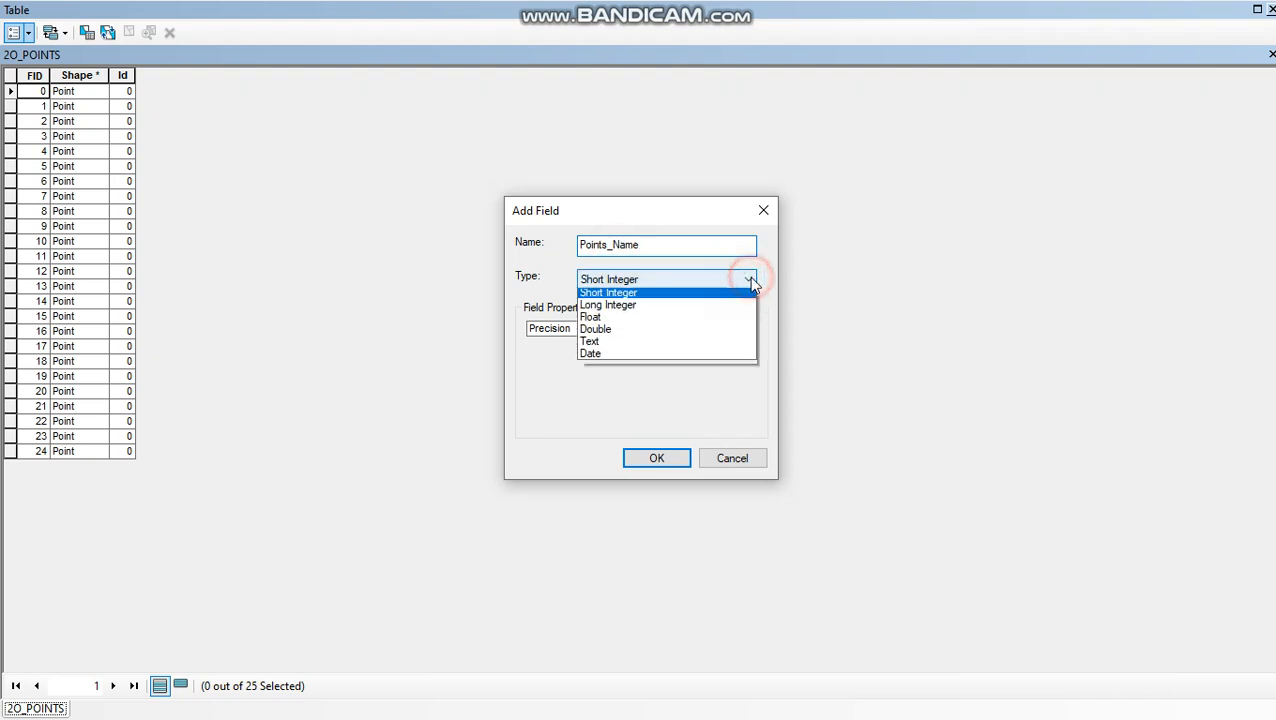
left_click(698, 347)
left_click(659, 458)
left_click(735, 436)
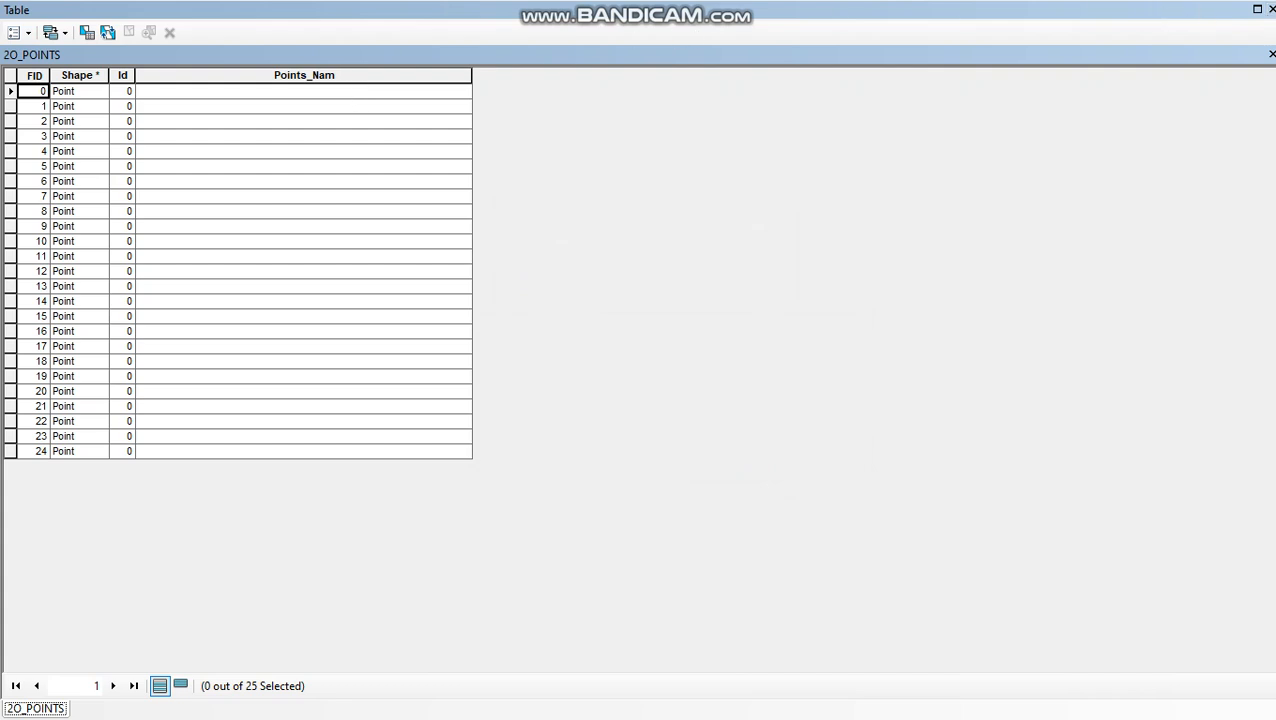
- Close the attribute table and start an edit session
left_click(1271, 9)
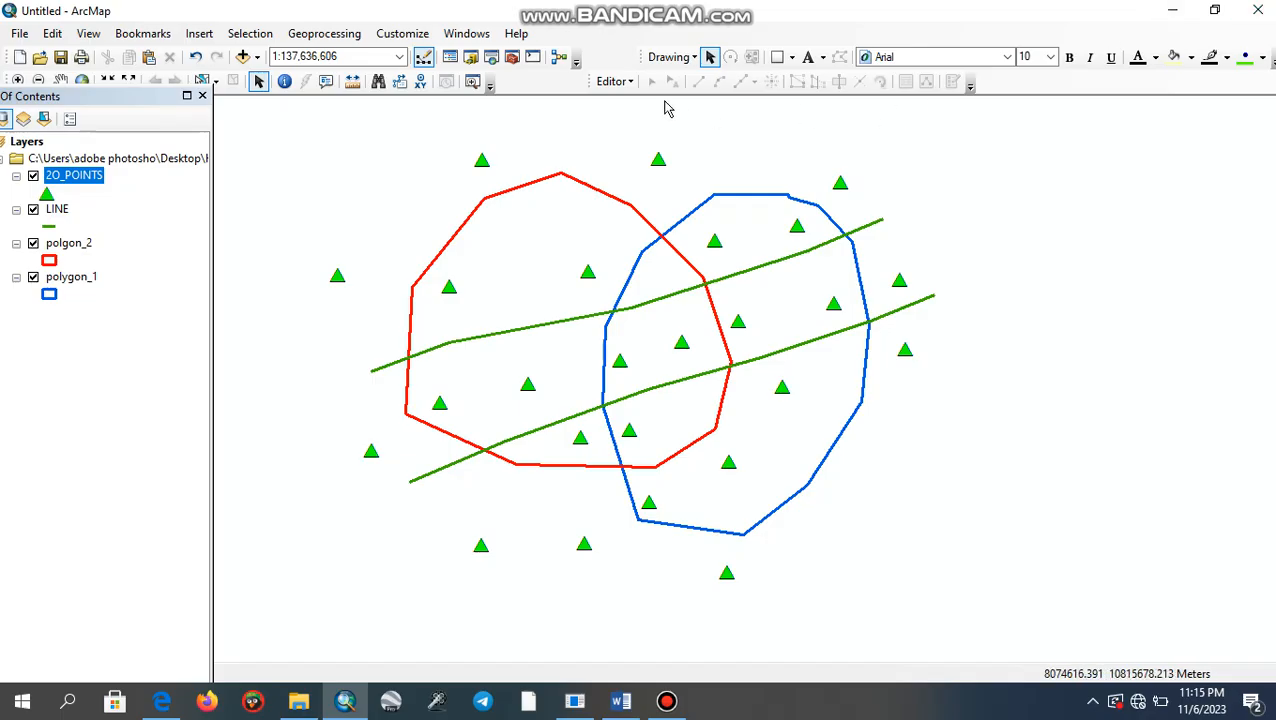
left_click(633, 84)
left_click(645, 103)
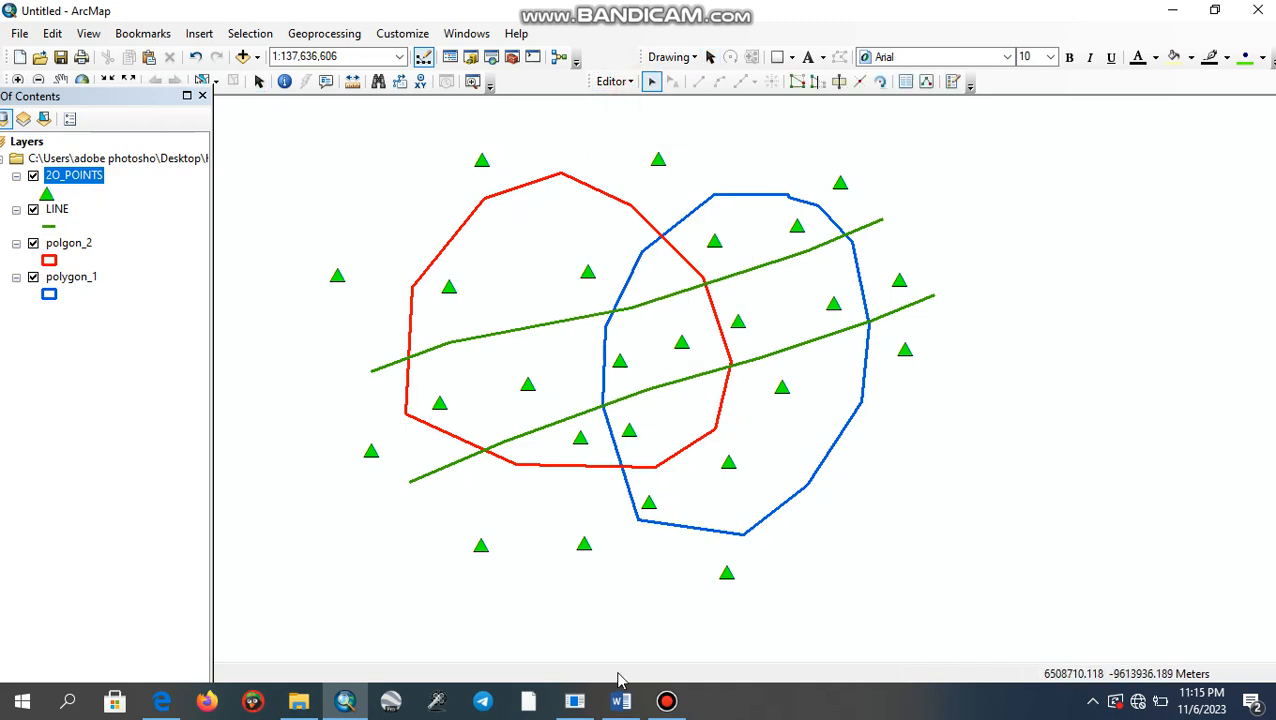
- Check assignment item 5 in Word, return to ArcMap and reopen the 2O_POINTS attribute table
left_click(620, 703)
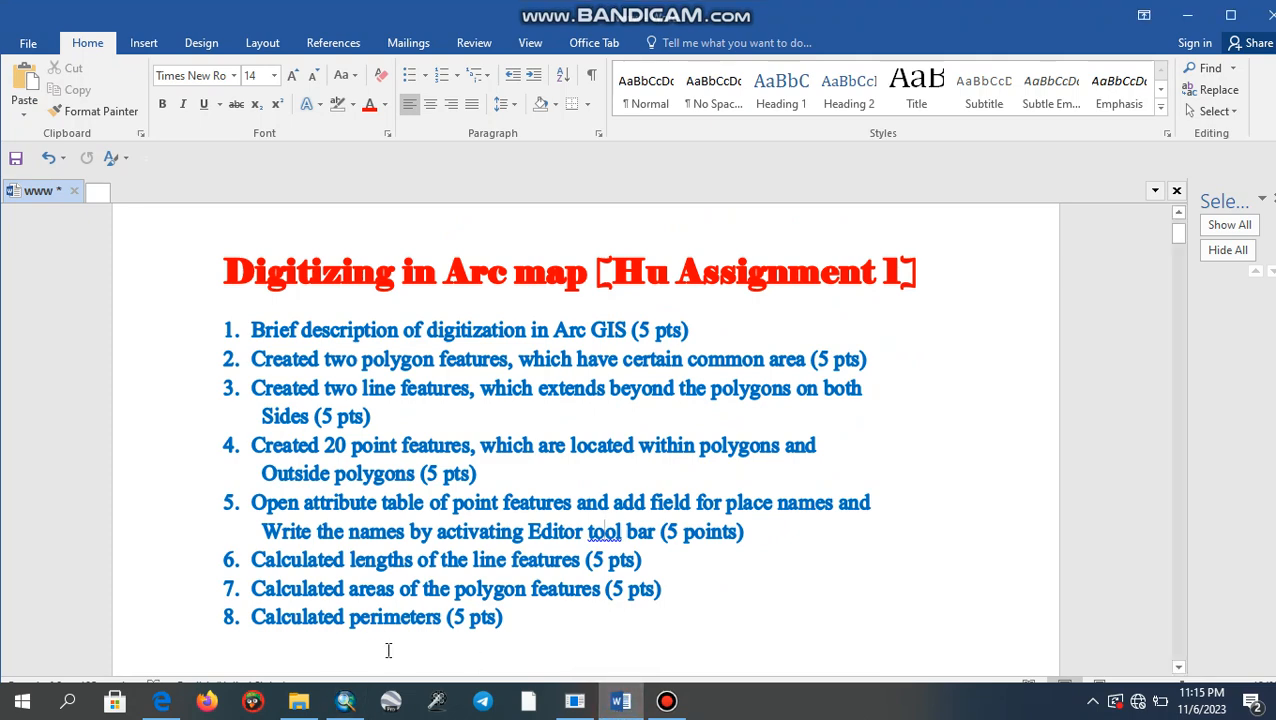
left_click(345, 703)
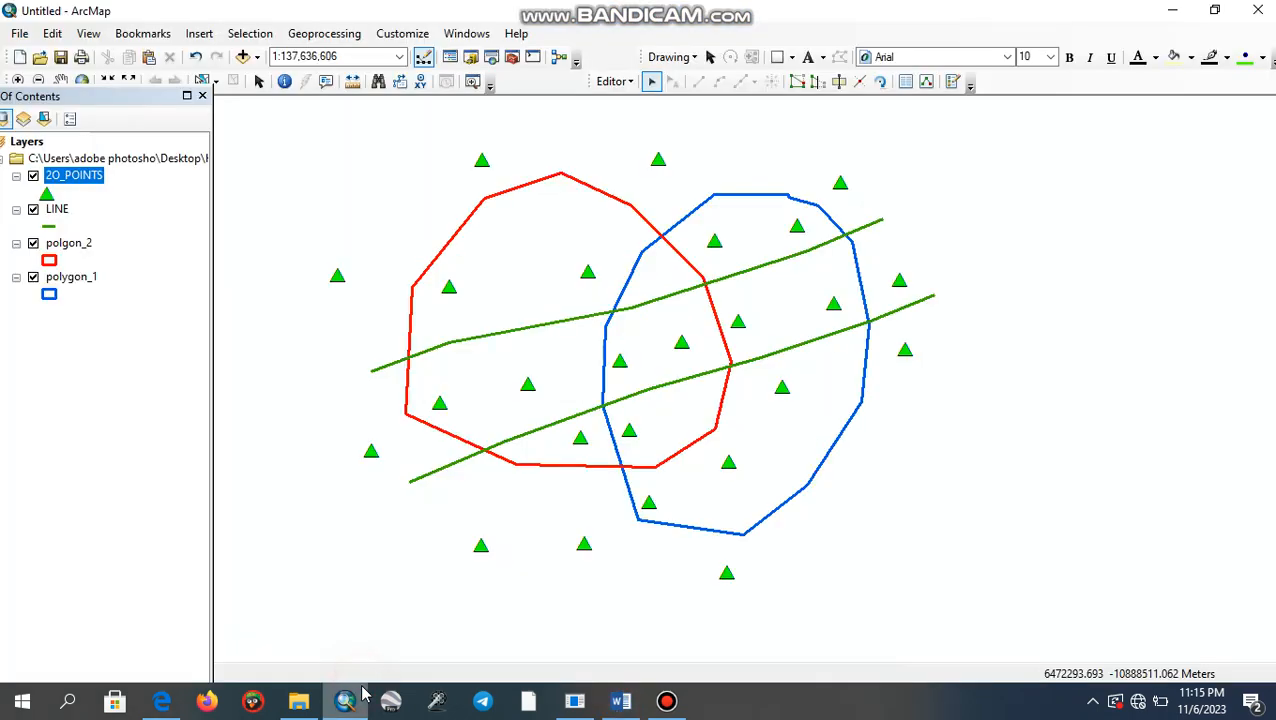
right_click(93, 182)
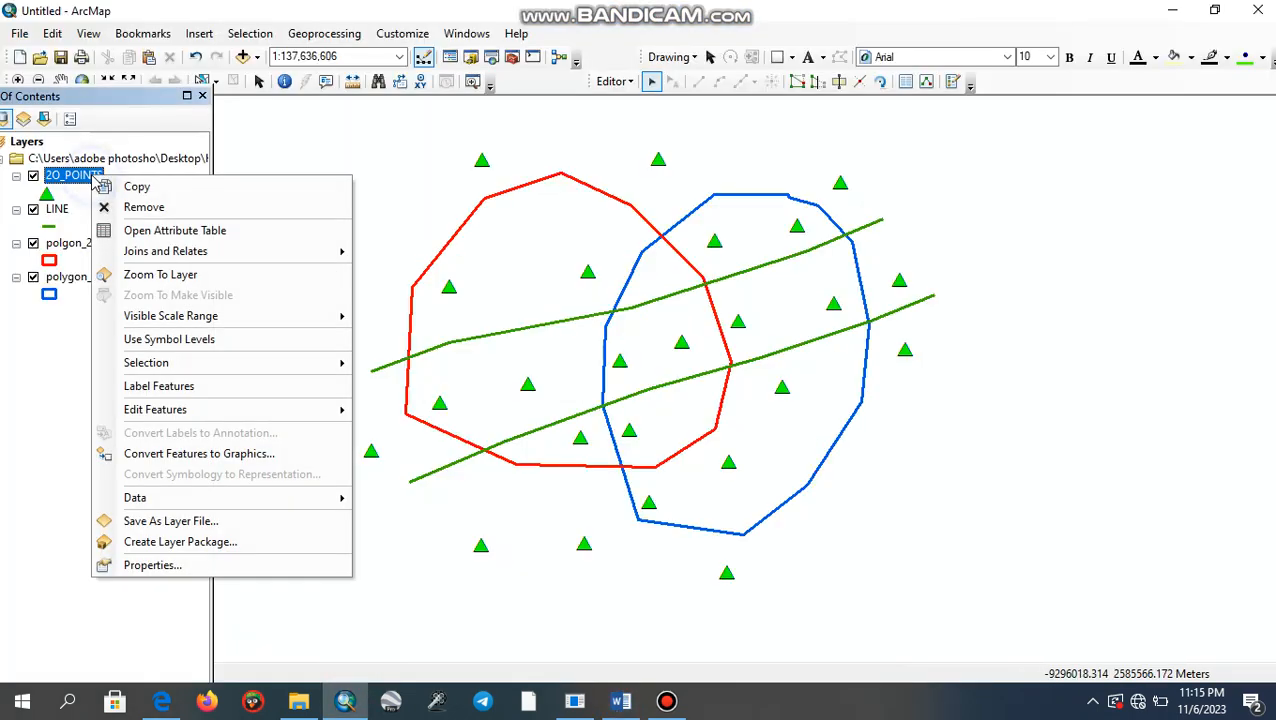
left_click(120, 228)
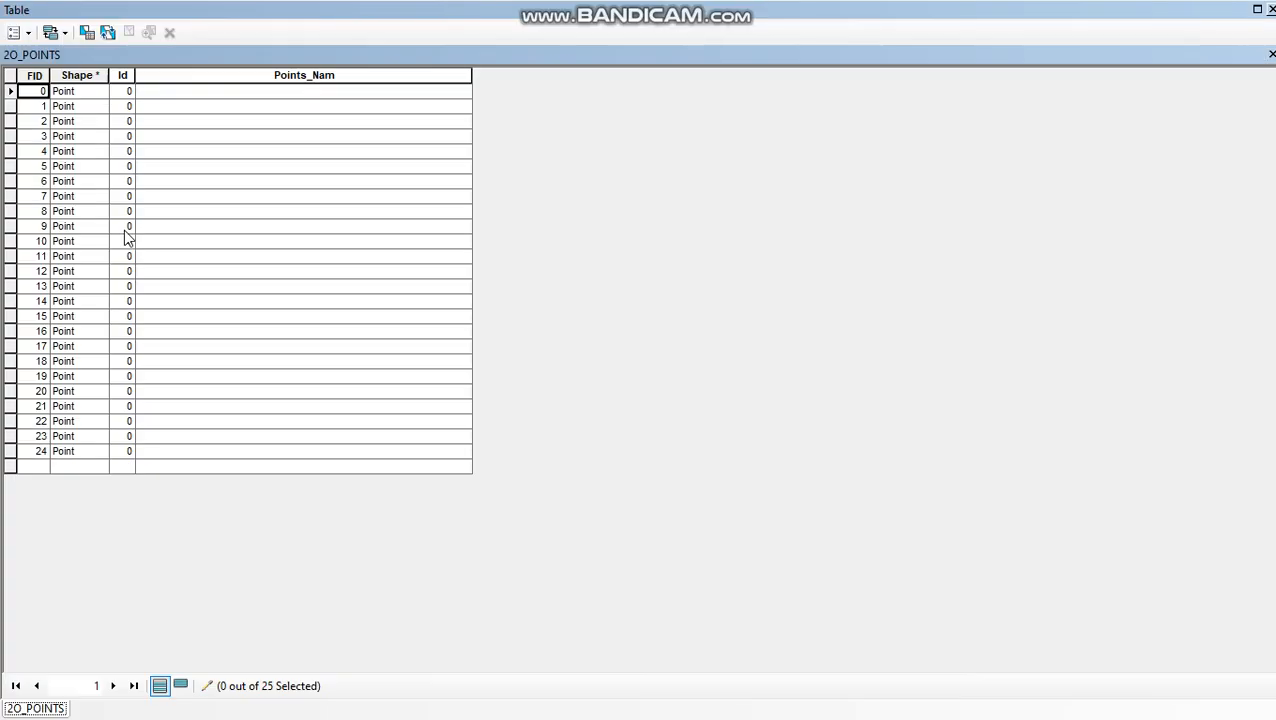
- Copy the word Point from the first record's Shape value and enter Point A as the Points_Nam value for FID 0
left_click(145, 90)
left_click(88, 91)
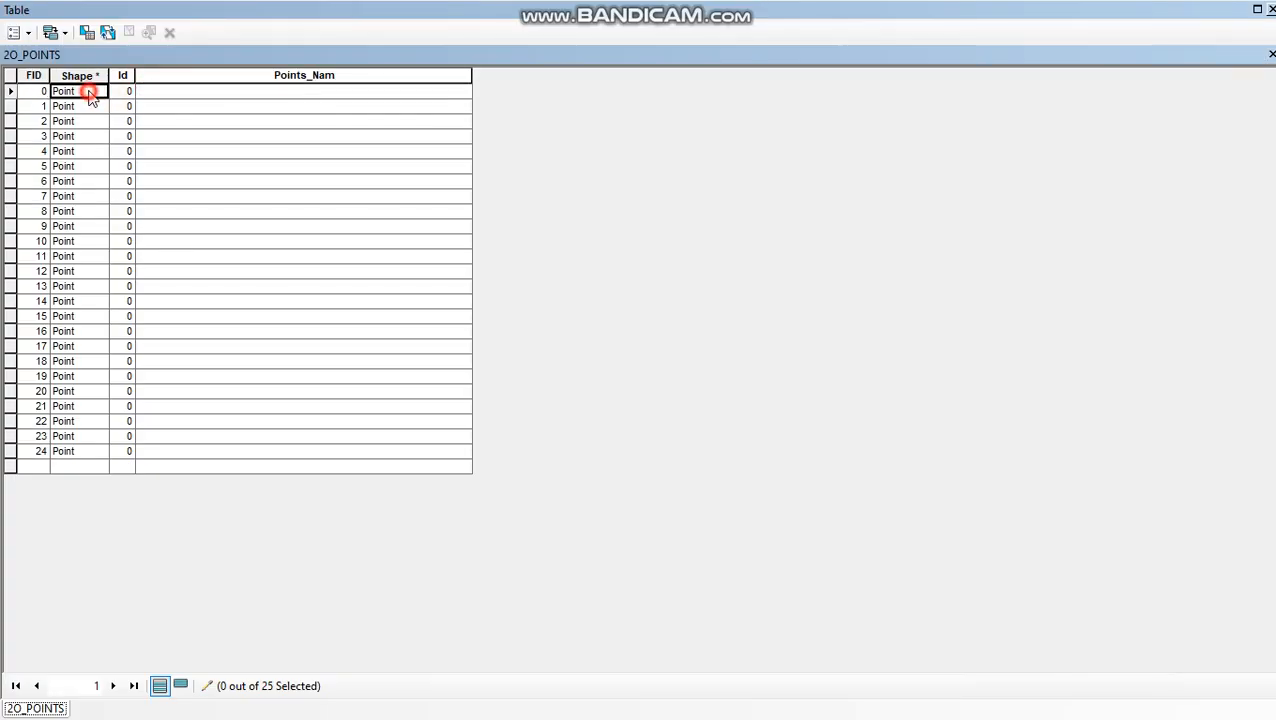
right_click(84, 94)
left_click(114, 120)
left_click(172, 91)
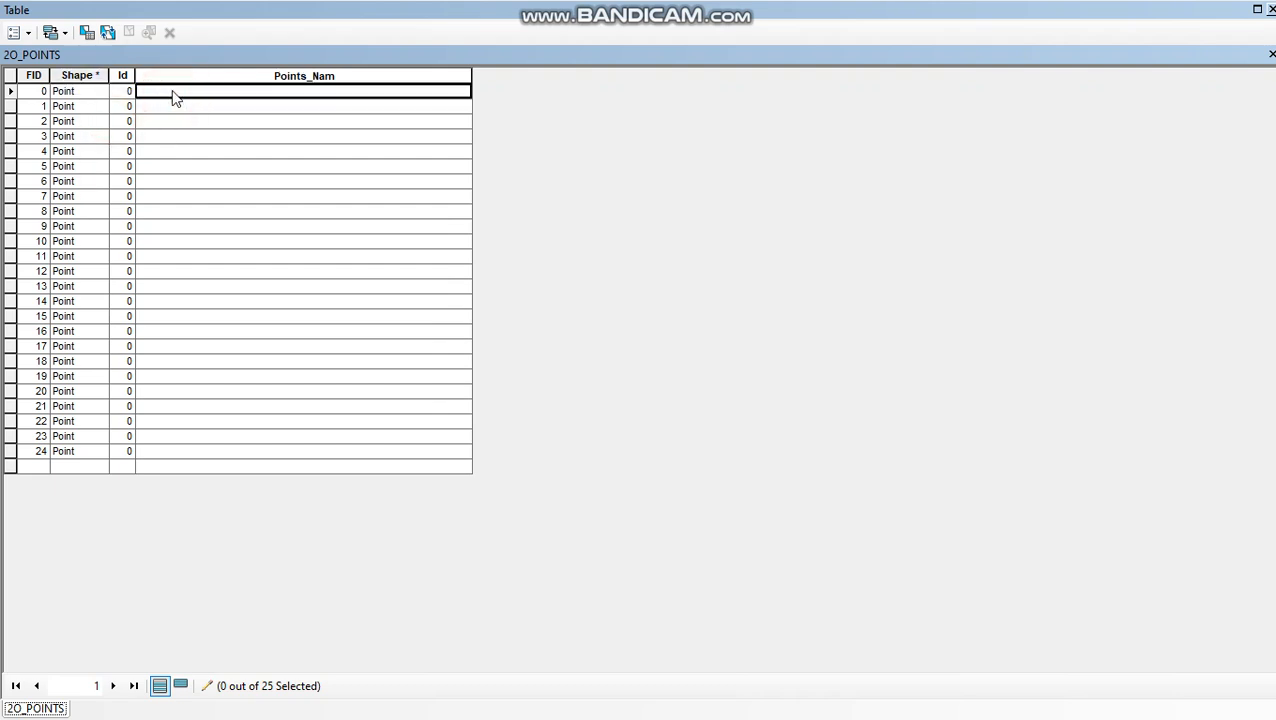
left_click(172, 92)
double_click(170, 89)
key("ctrl+c")
left_click(169, 90)
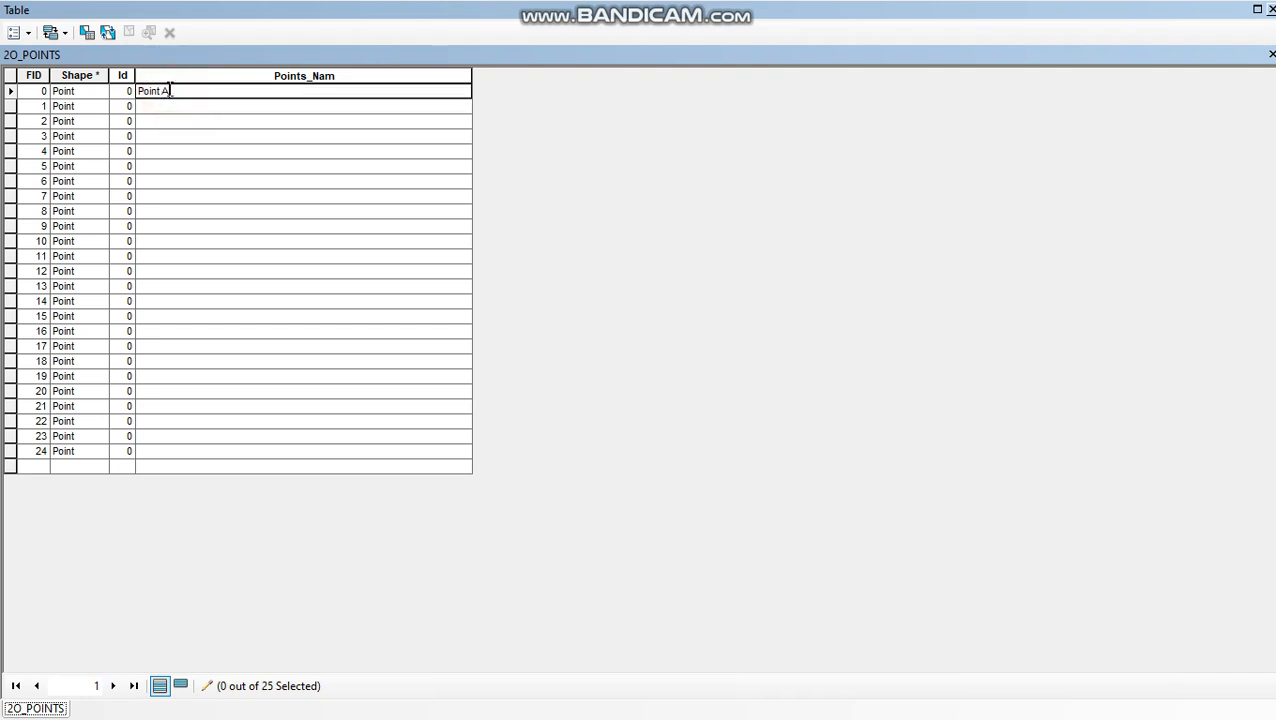
type("A")
- Enter Point B, Point C and Point D as the Points_Nam values for FID 1 to 3
left_click(163, 106)
type("PointB")
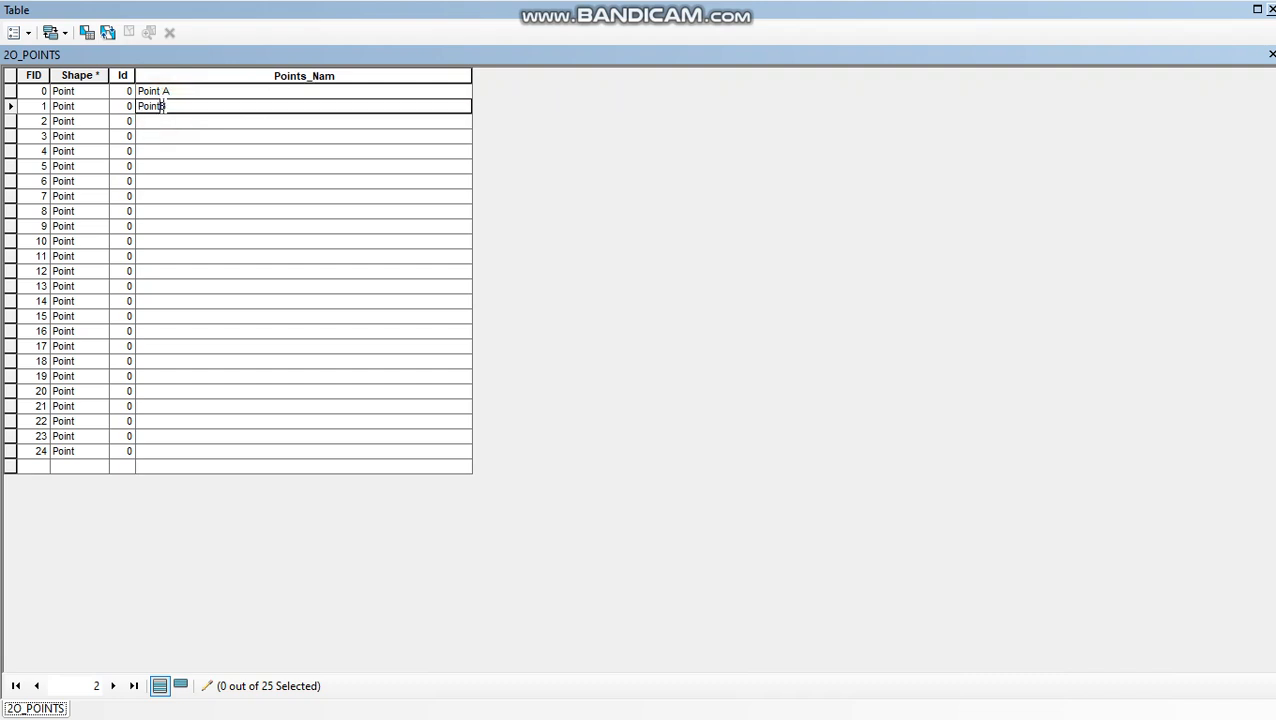
left_click(157, 120)
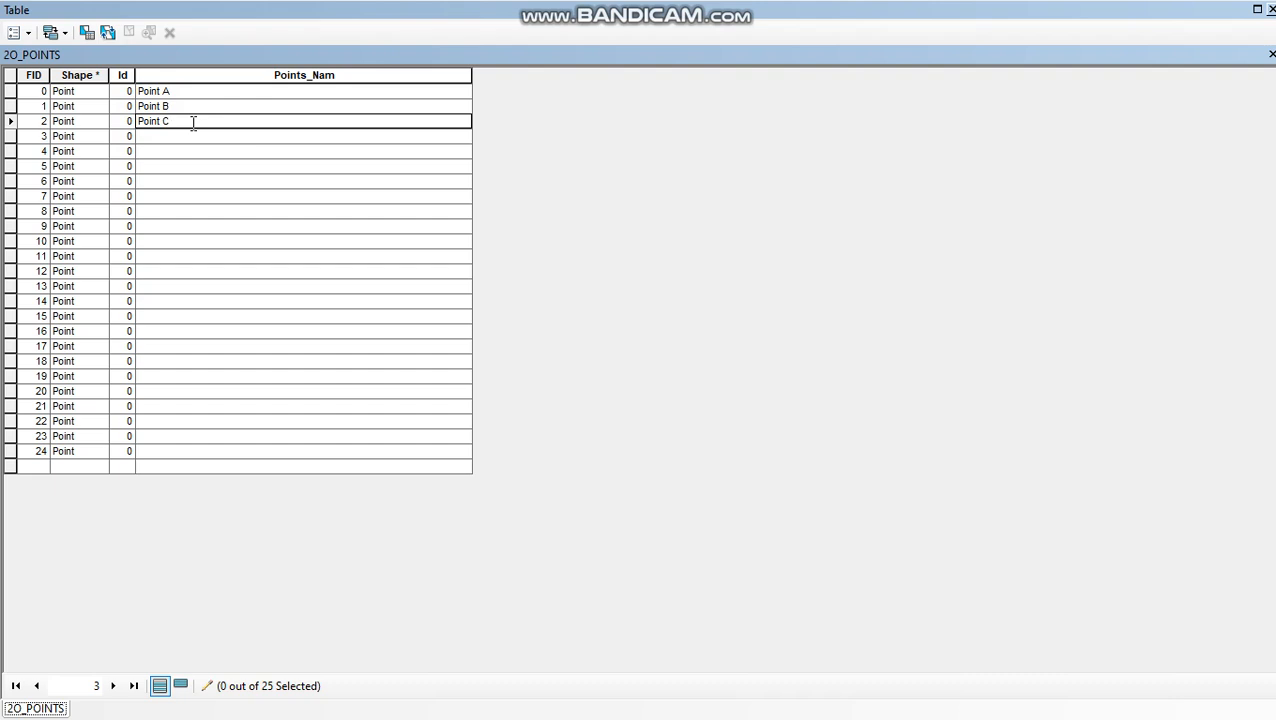
left_click(177, 132)
type("Point")
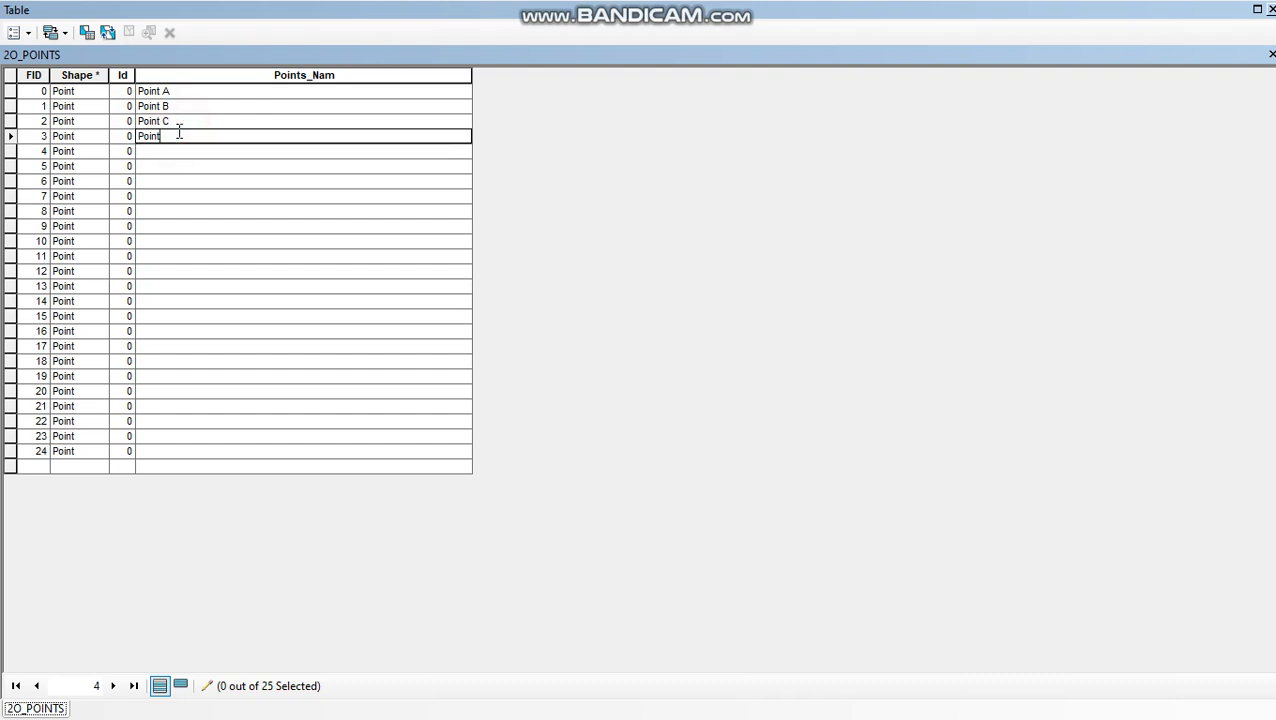
type(" D")
- Enter Point E and Point F as the Points_Nam values for FID 4 and 5
left_click(158, 150)
type("Point E")
left_click(153, 166)
type("Point")
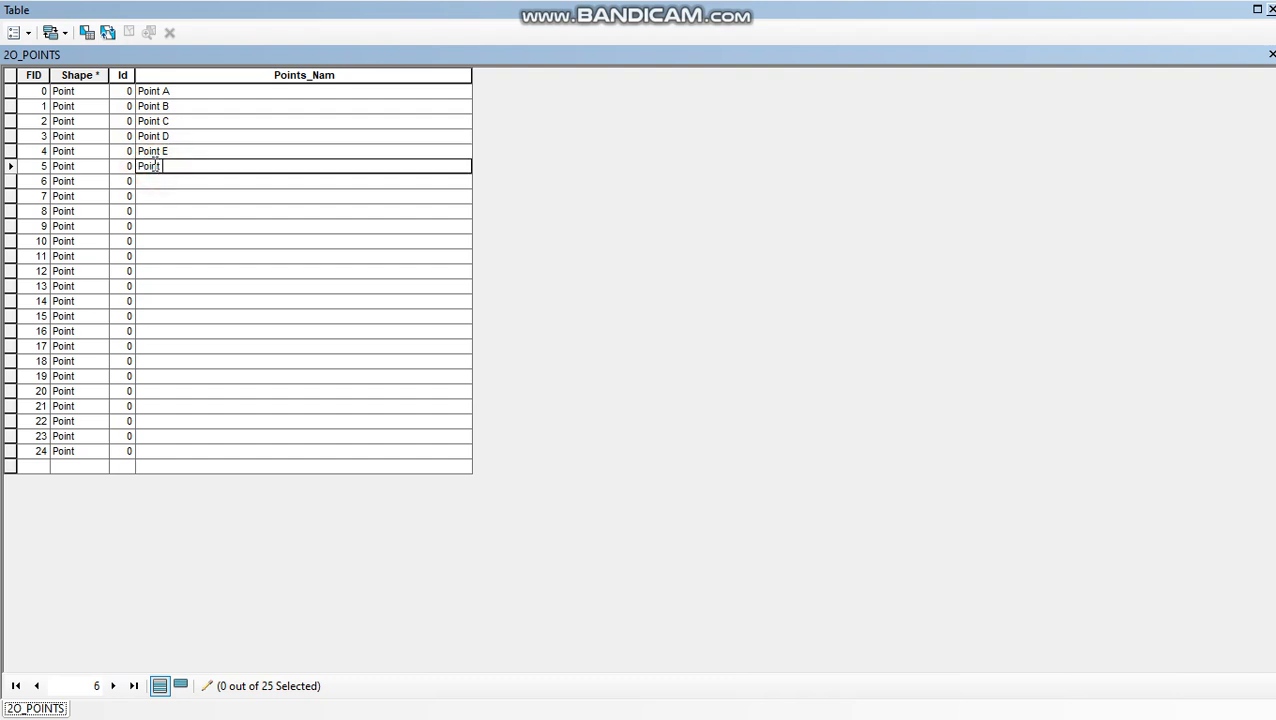
- Enter Point G and Point H as the Points_Nam values for FID 6 and 7
left_click(153, 181)
type("Point G")
left_click(154, 196)
type("Point H")
- Enter Point I, PointJ and Point K as the Points_Nam values for FID 8 to 10
left_click(152, 211)
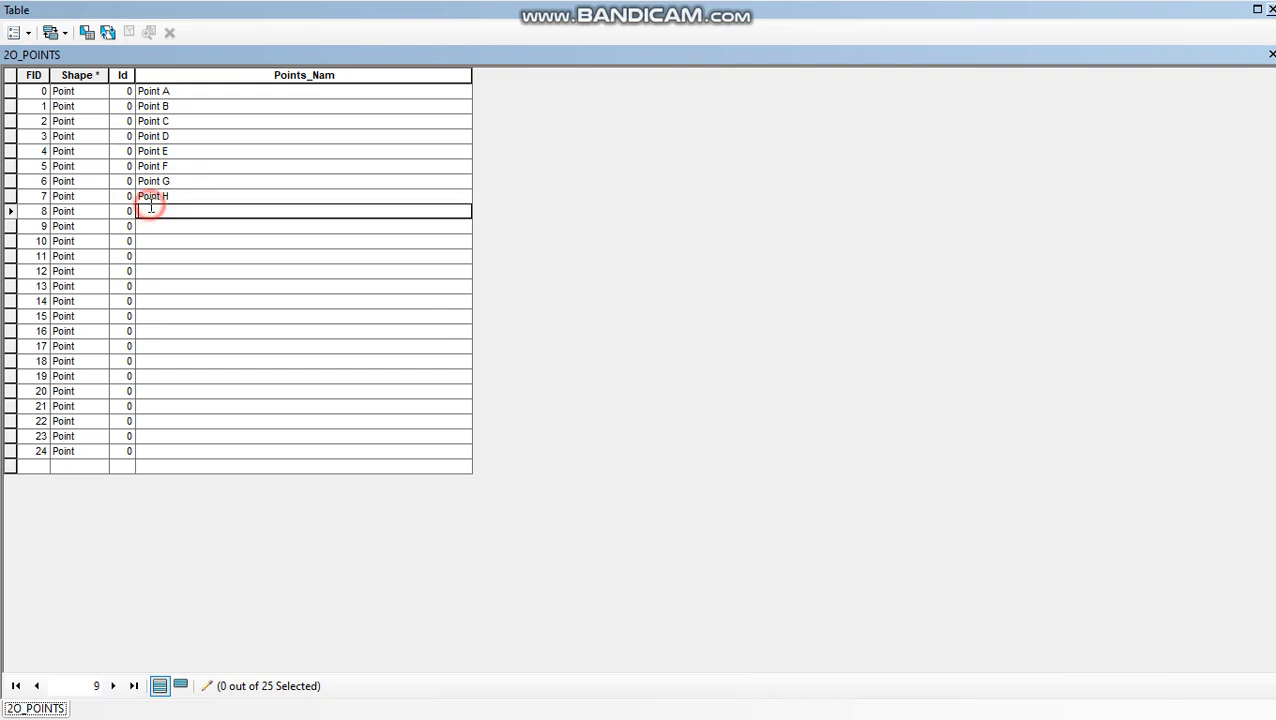
type("Point I")
left_click(150, 225)
type("Point")
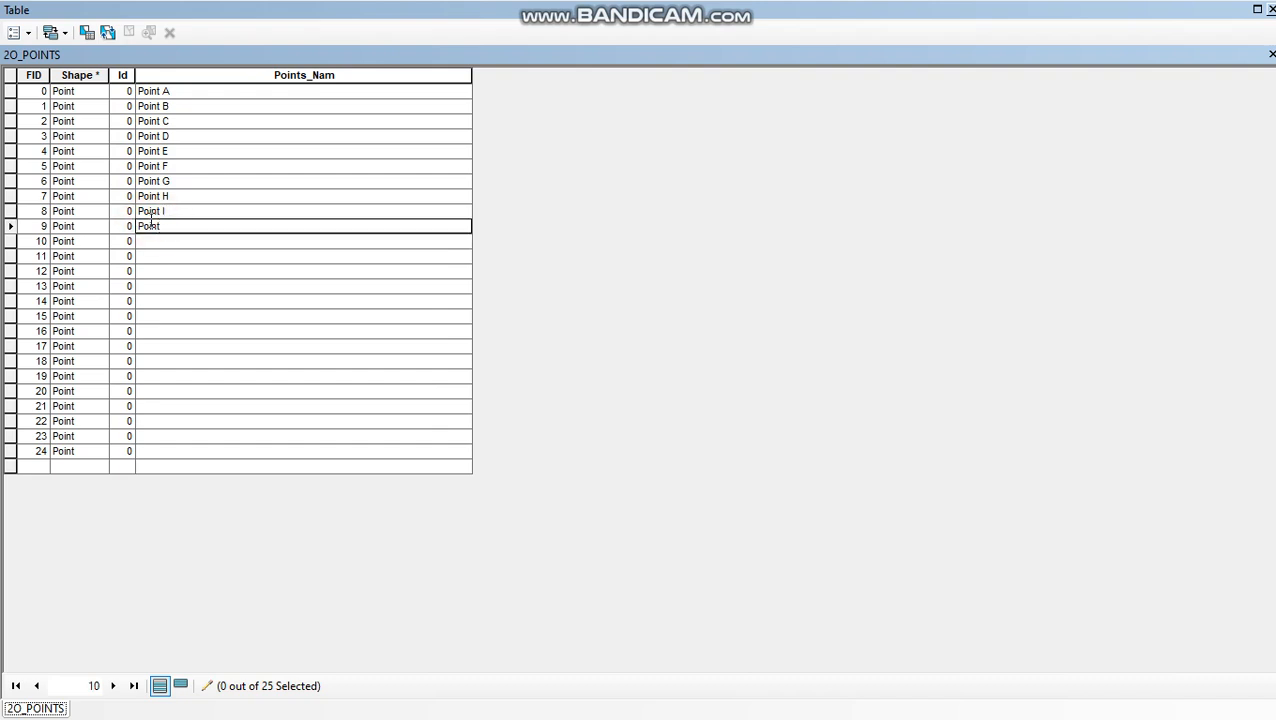
type(" J")
left_click(153, 241)
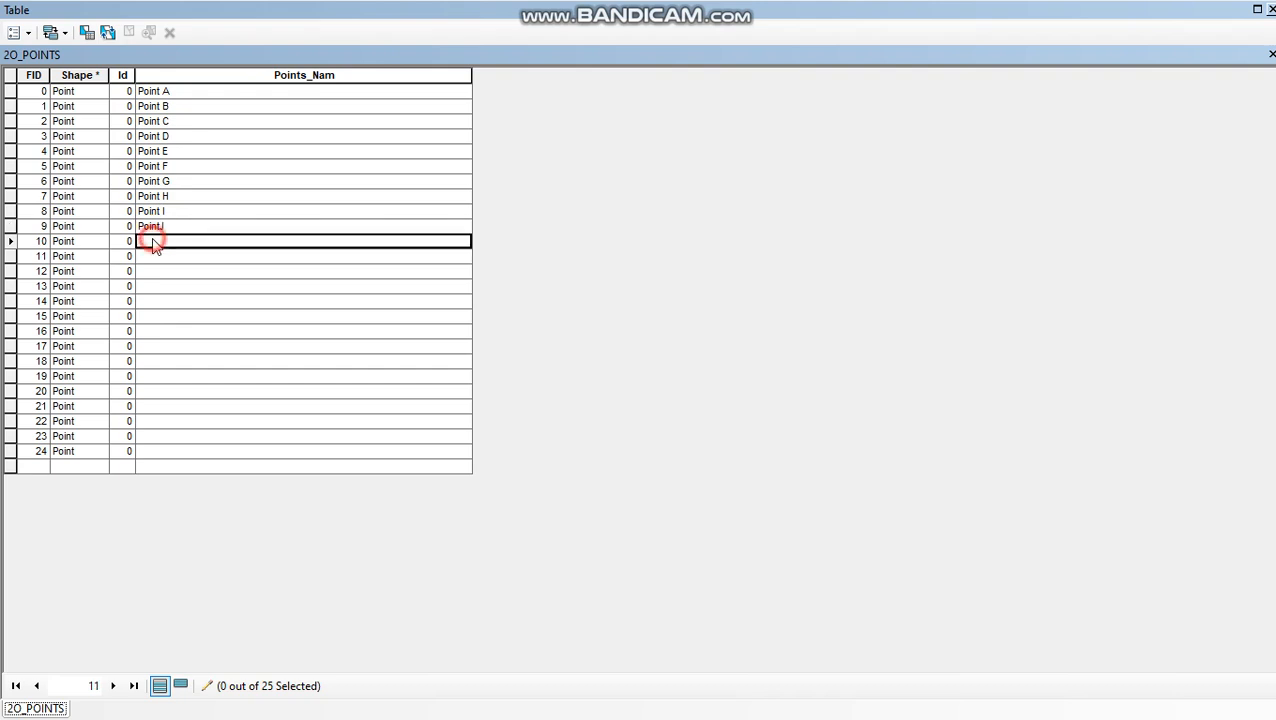
type("Point K")
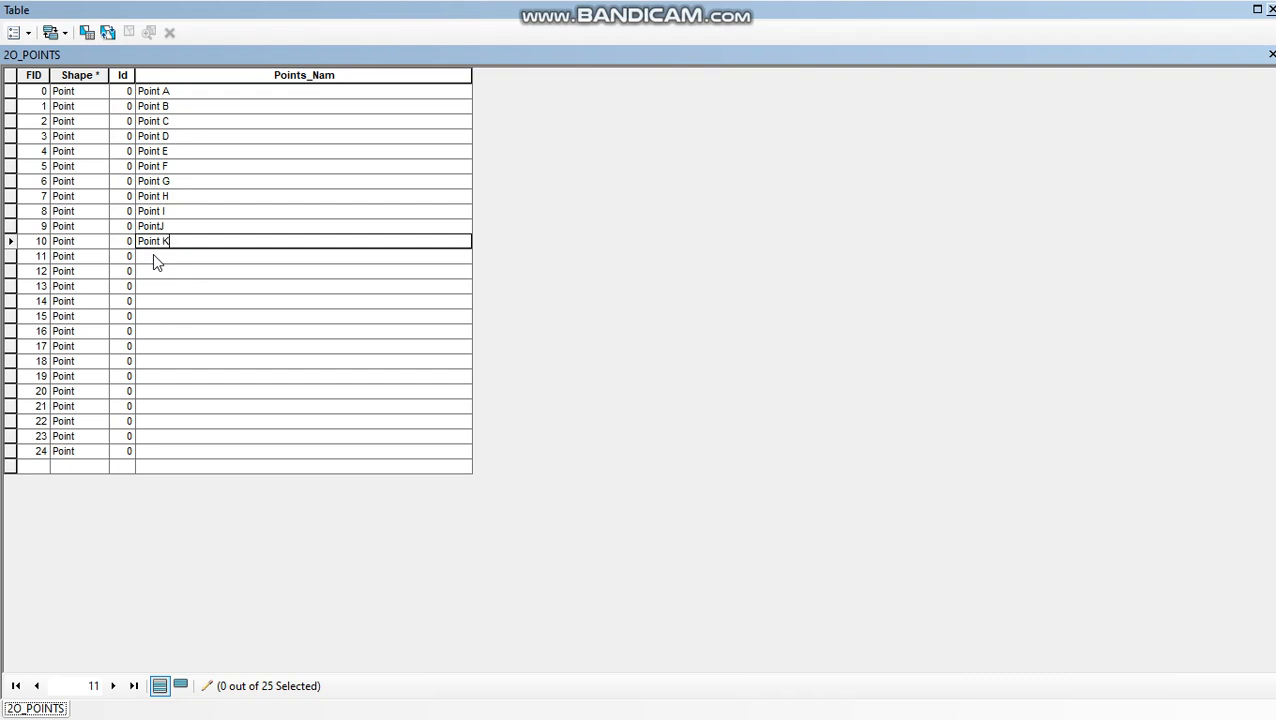
- Enter Point L and Point M as the Points_Nam values for FID 11 and 12
left_click(154, 256)
type("Point")
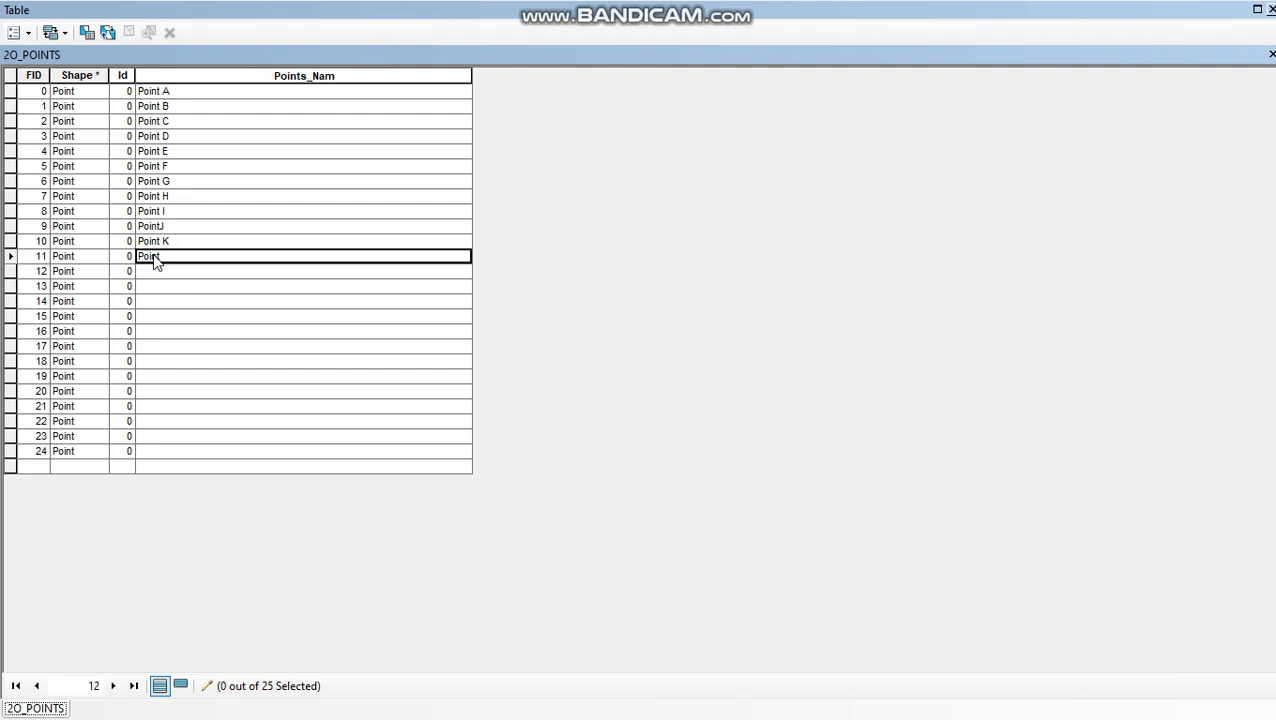
type(" L")
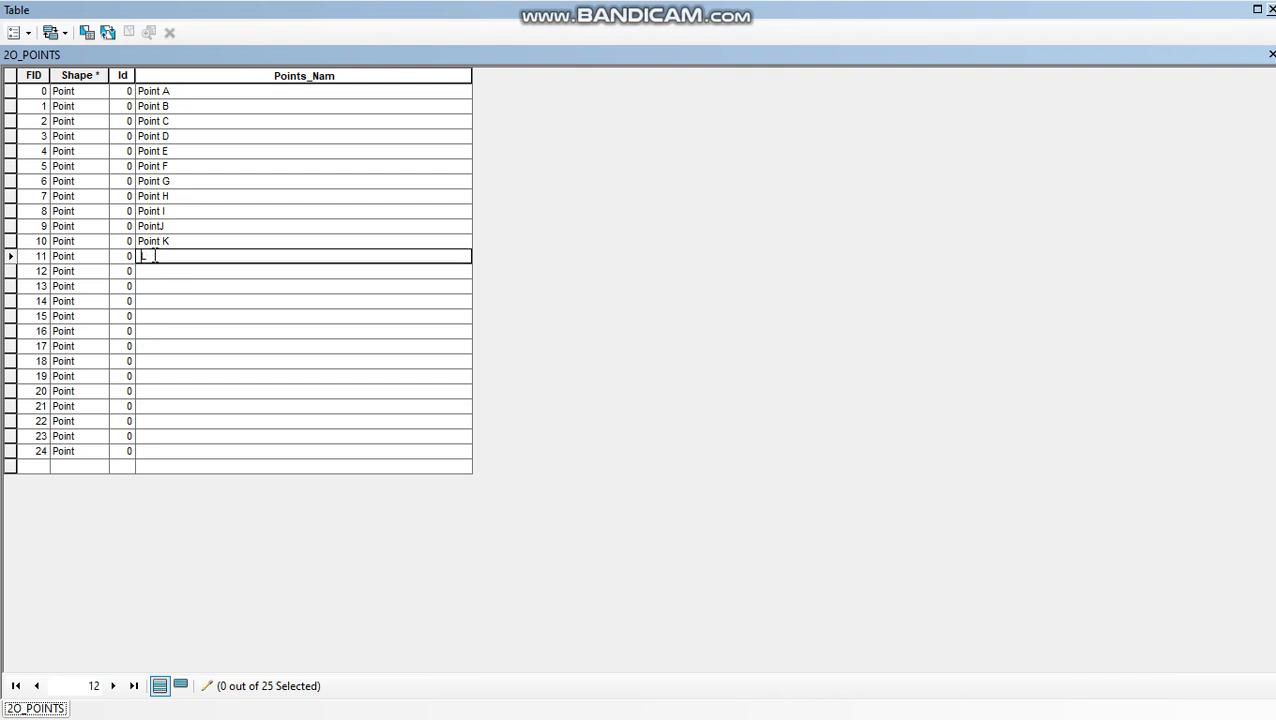
key("ctrl+v")
key("Return")
key("ctrl+v")
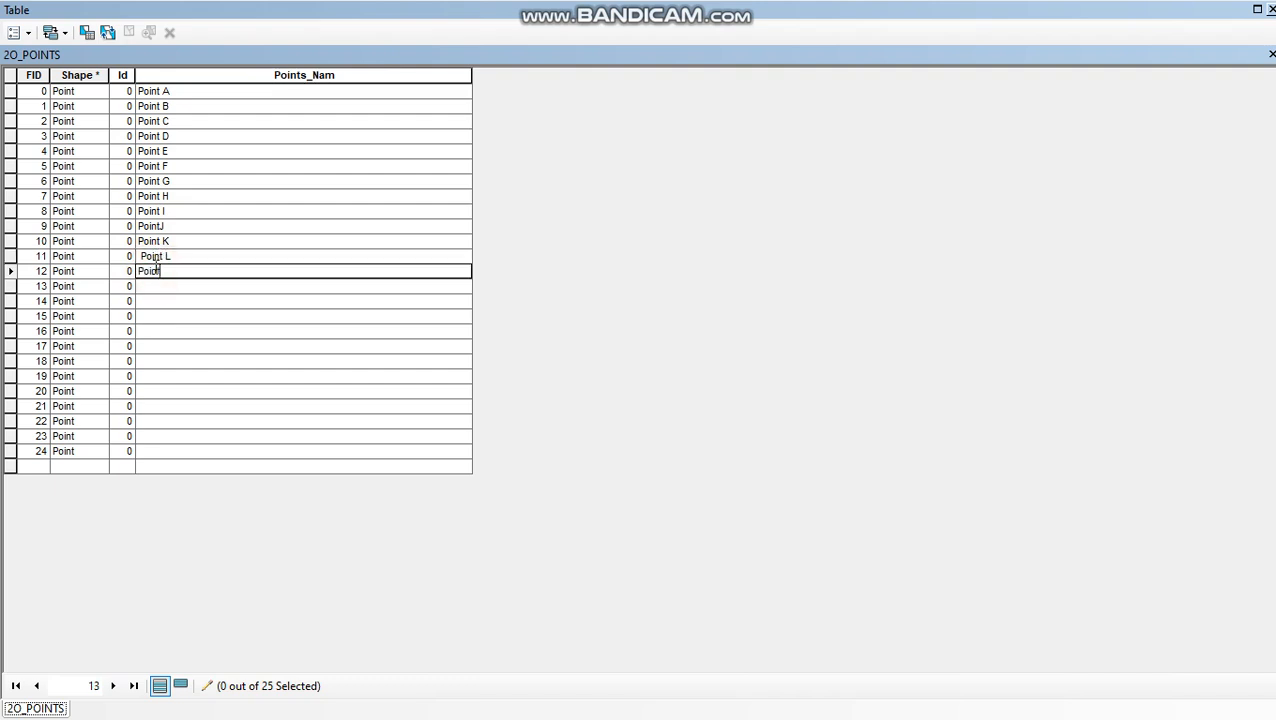
type("M")
- Enter Point N, Point O and Point P as the Points_Nam values for FID 13 to 15
left_click(156, 287)
type("Point")
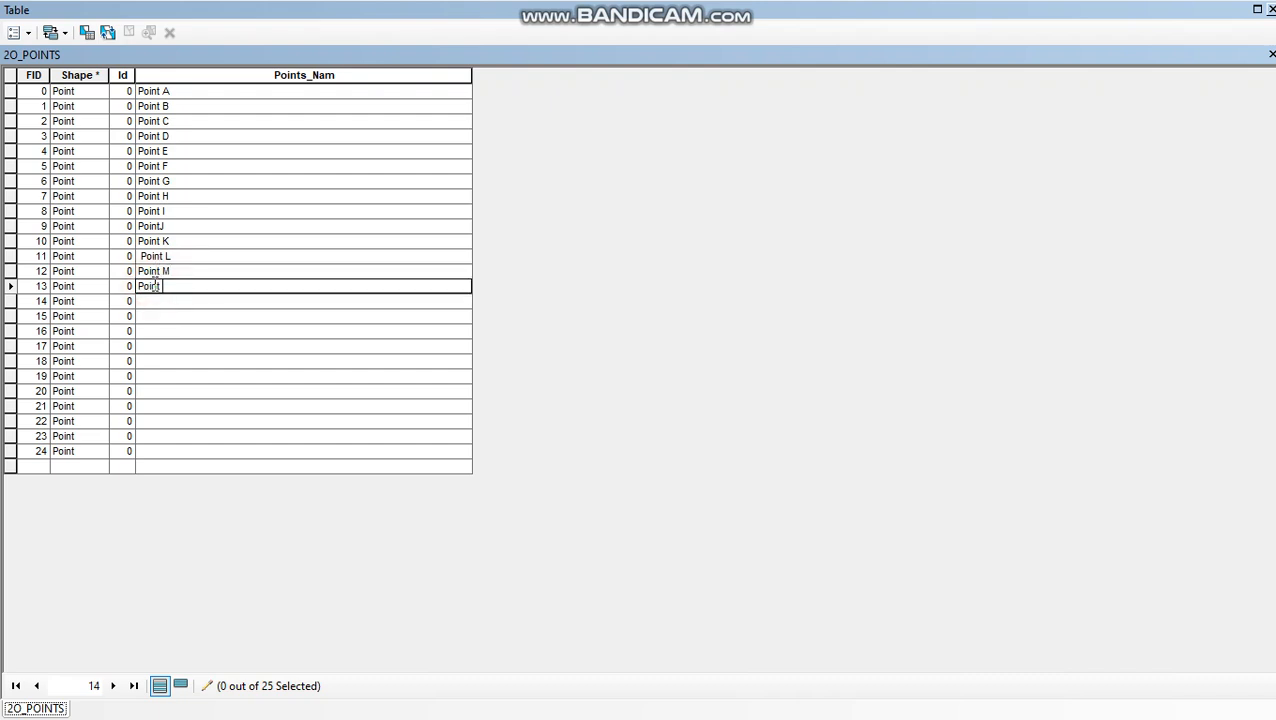
left_click(152, 302)
type("Point")
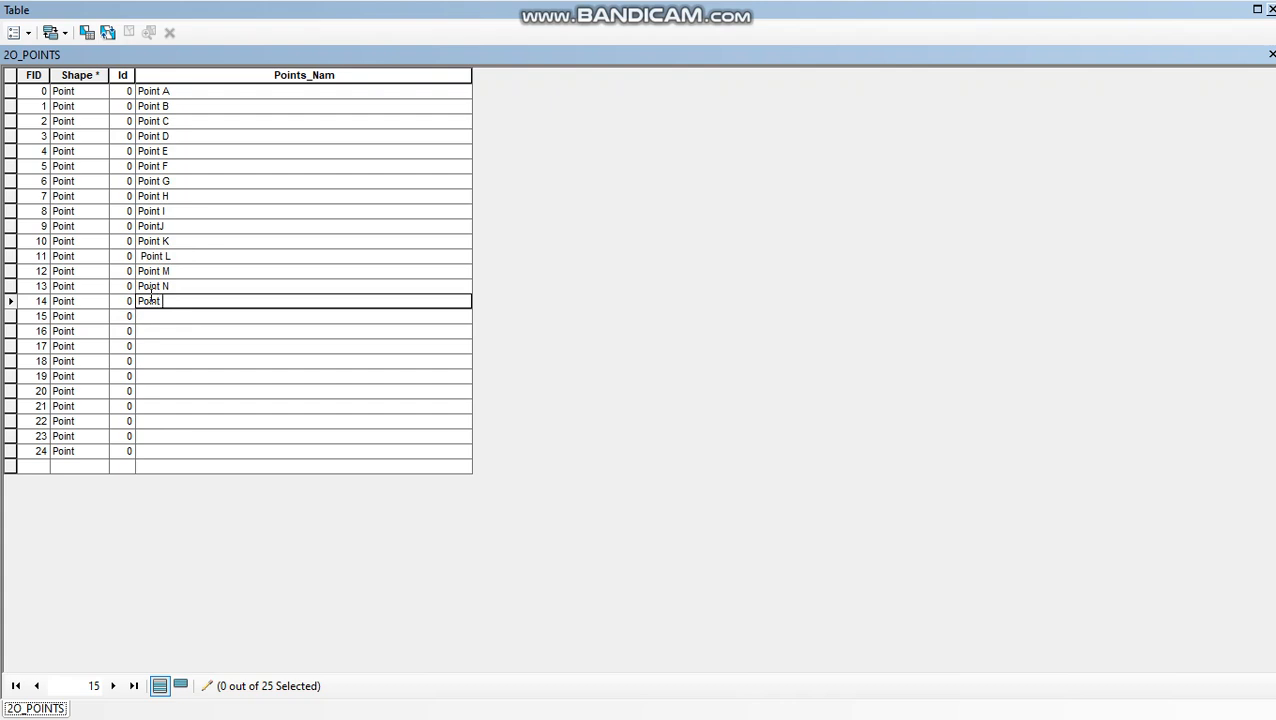
type("O")
left_click(151, 315)
type("Point")
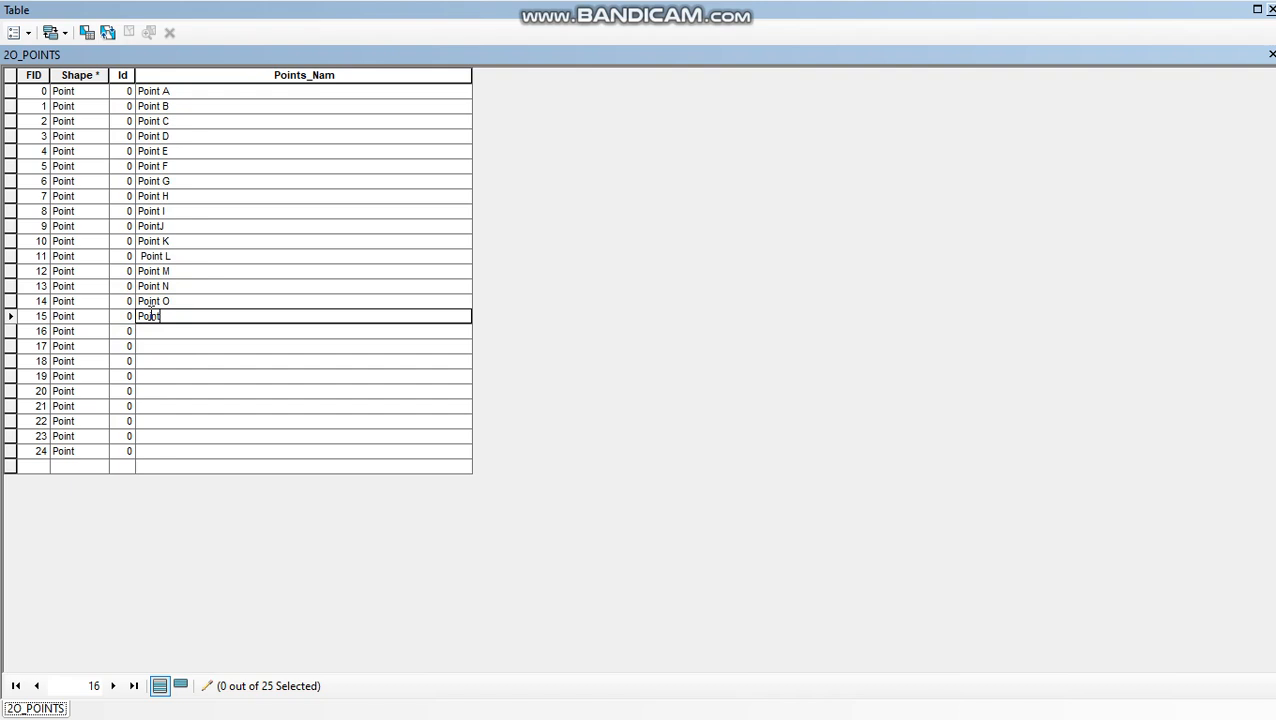
type("P")
- Enter Point Q and Point R as the Points_Nam values for FID 16 and 17
left_click(151, 332)
type("Point")
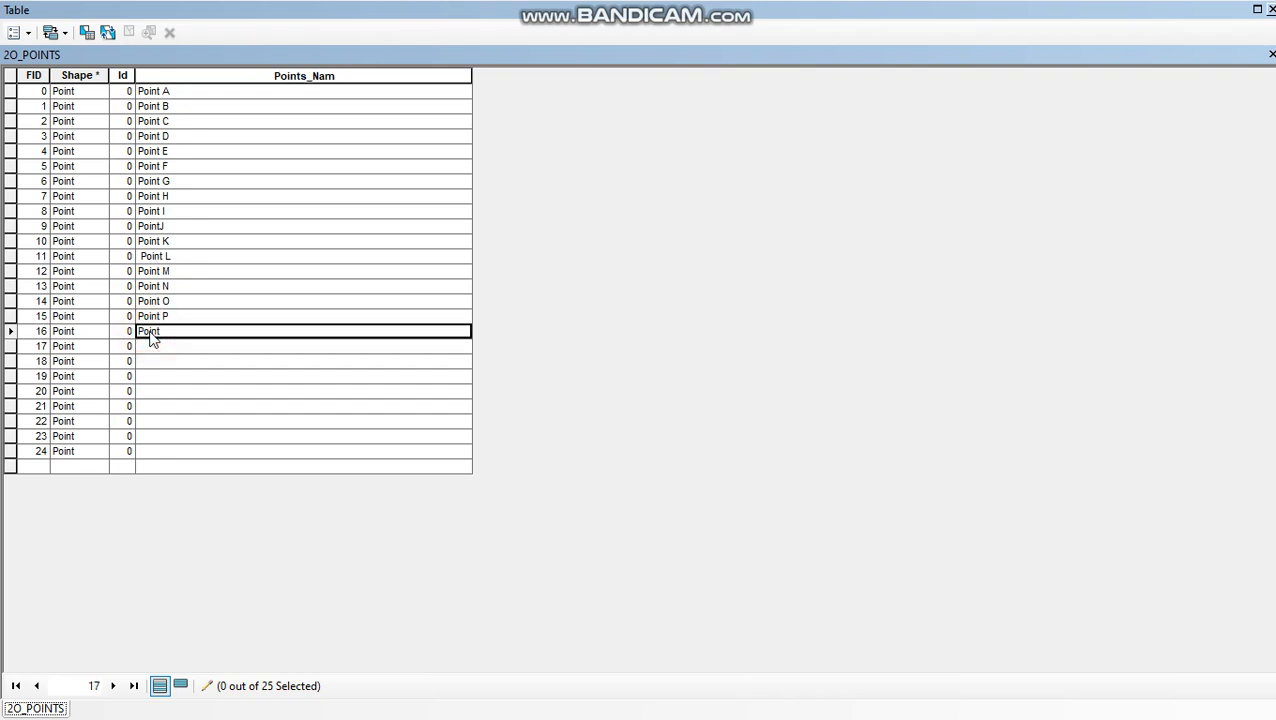
type("Q")
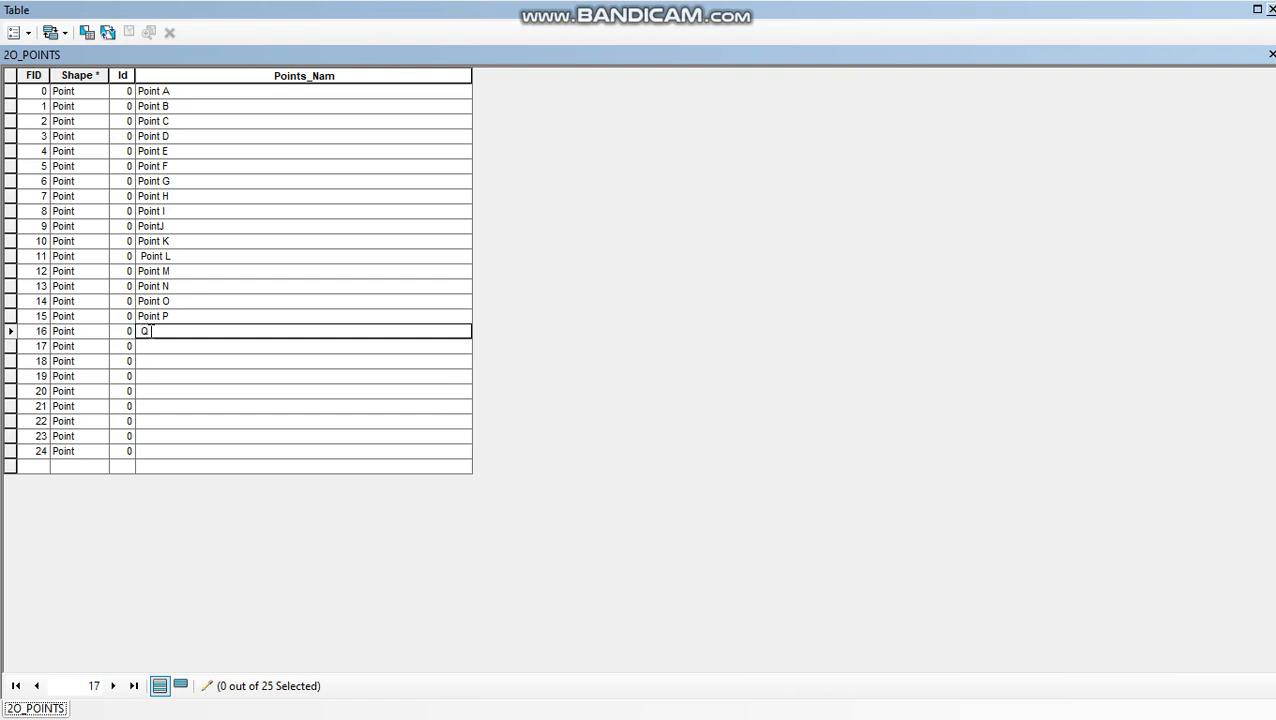
key("Home")
type("Point")
left_click(148, 346)
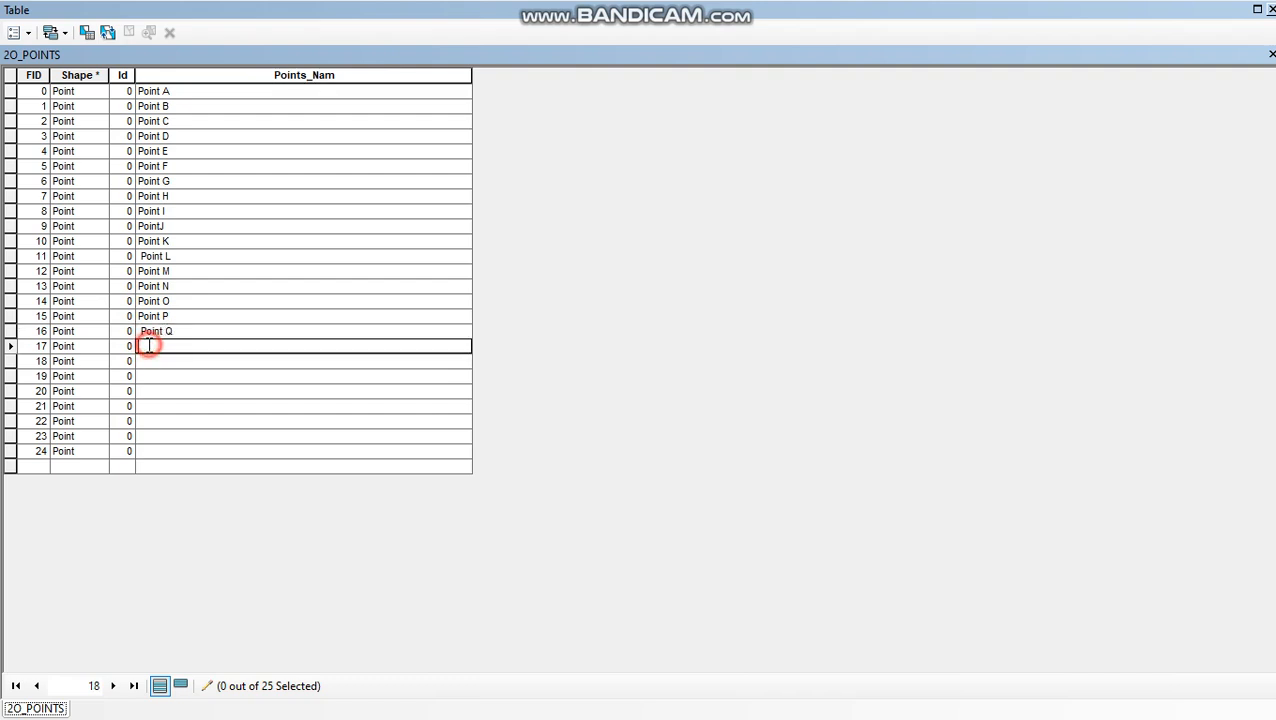
type("Point")
type("R")
- Enter Point S and Point T as the Points_Nam values for FID 18 and 19
left_click(150, 359)
type("Point")
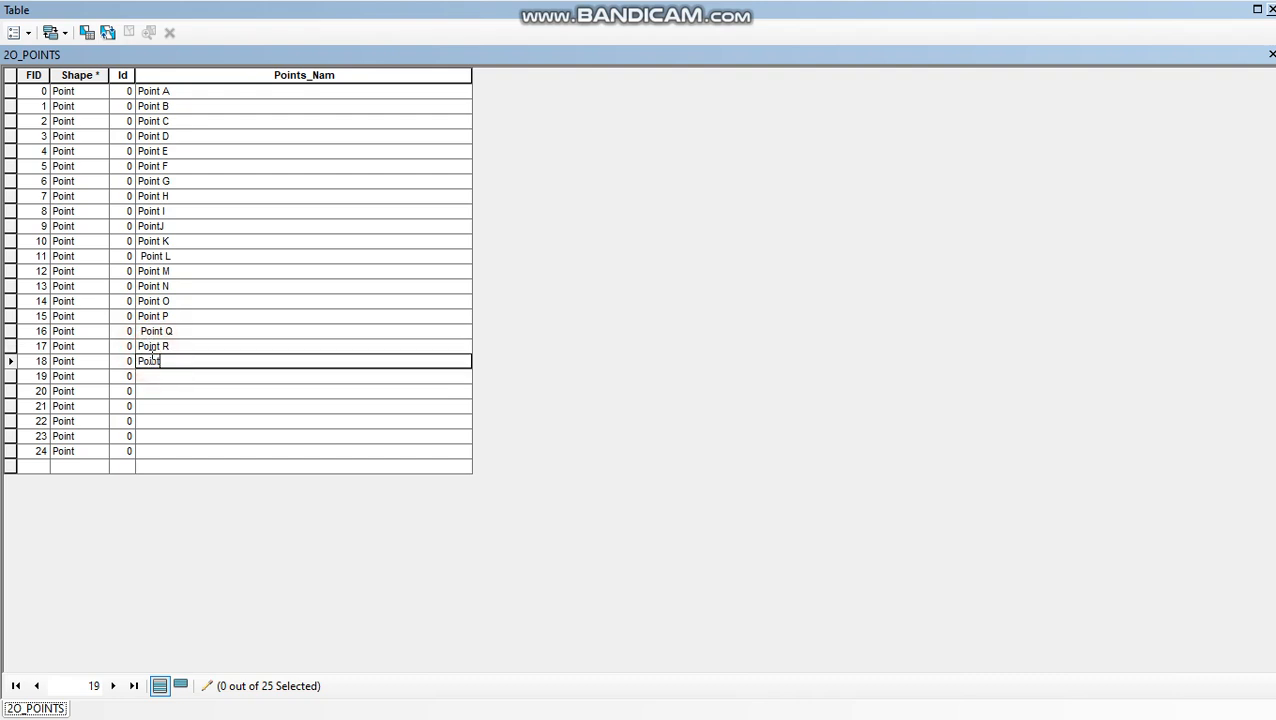
type("S")
left_click(153, 373)
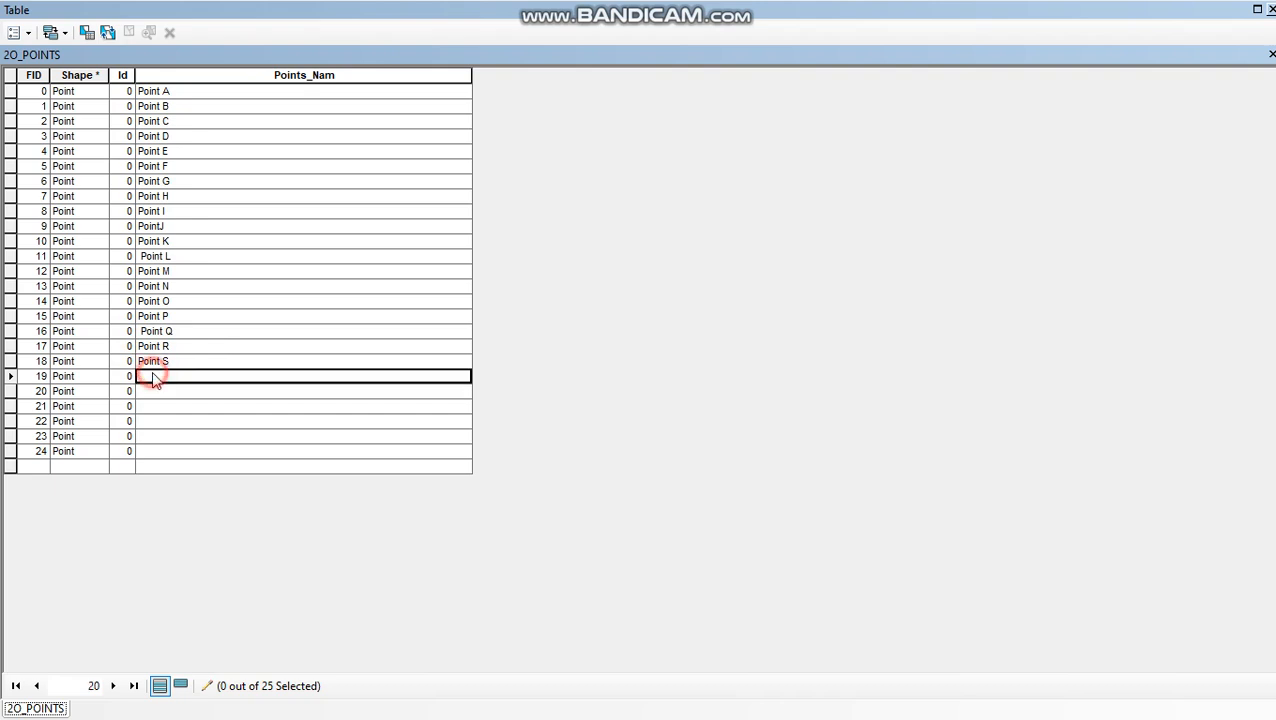
type("Point")
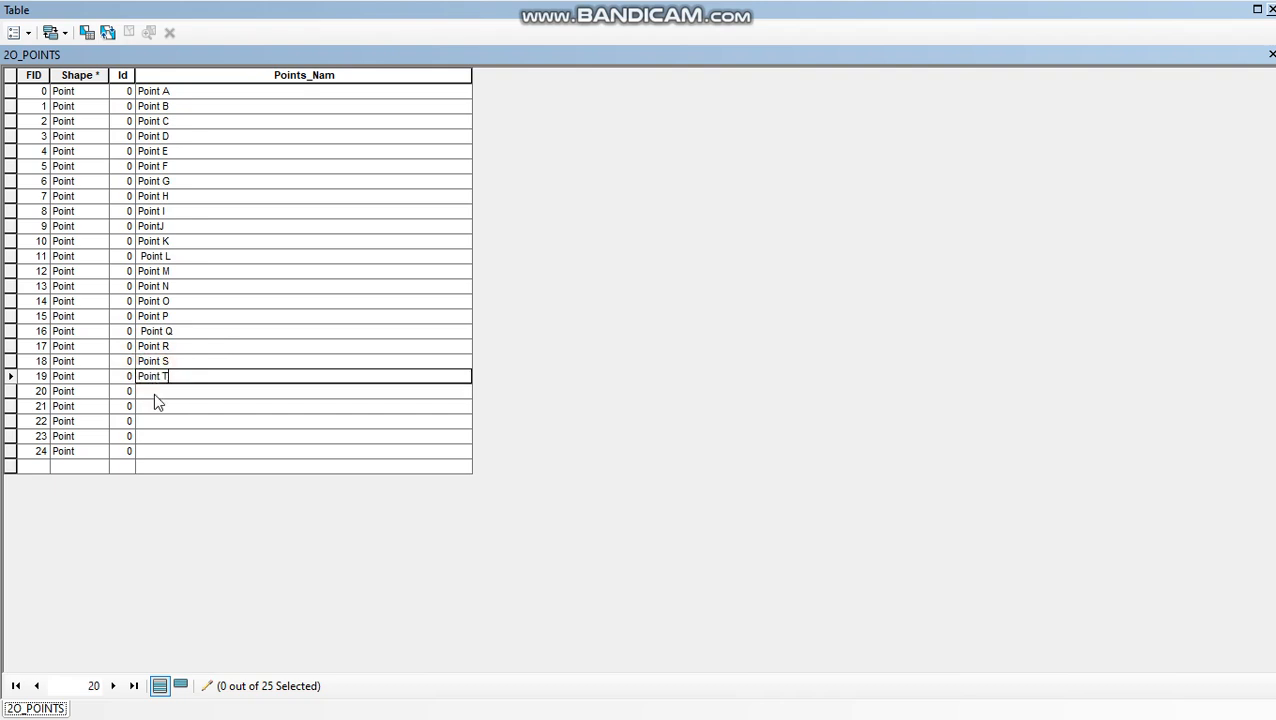
- Enter Point U and Point W as the Points_Nam values for FID 20 and 21
left_click(154, 391)
left_click(156, 391)
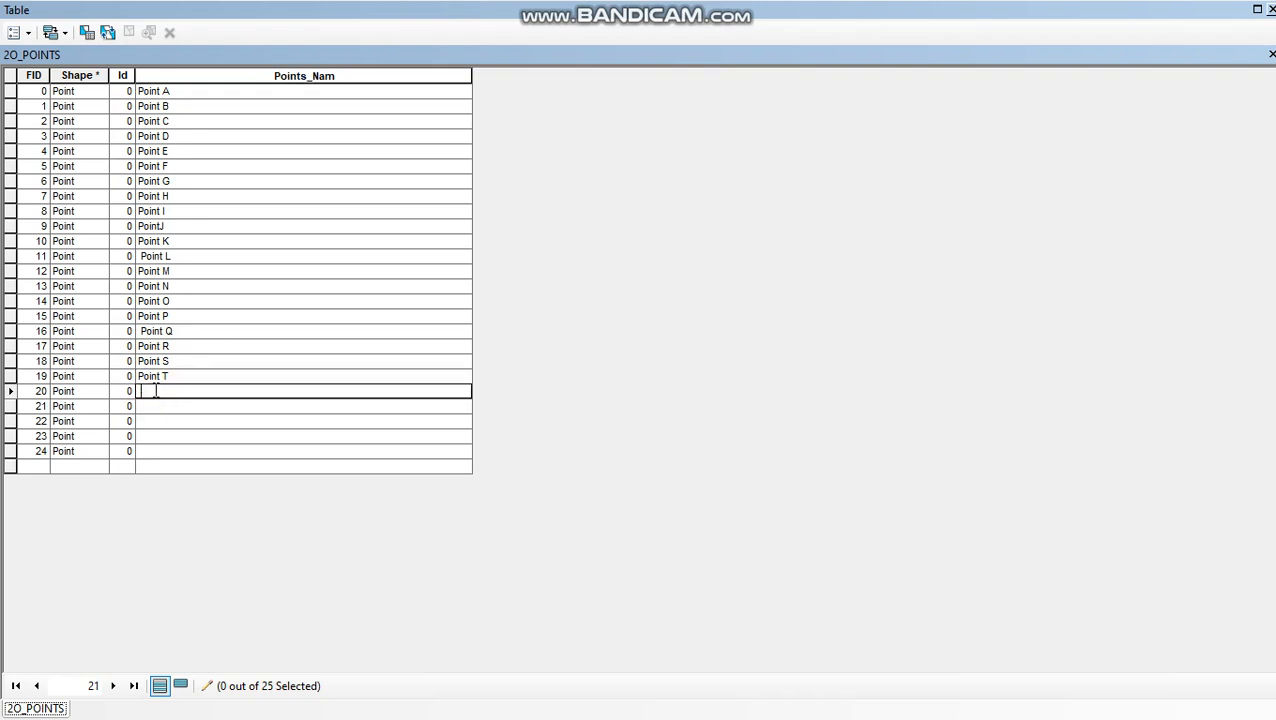
type("U")
type("Point")
left_click(152, 409)
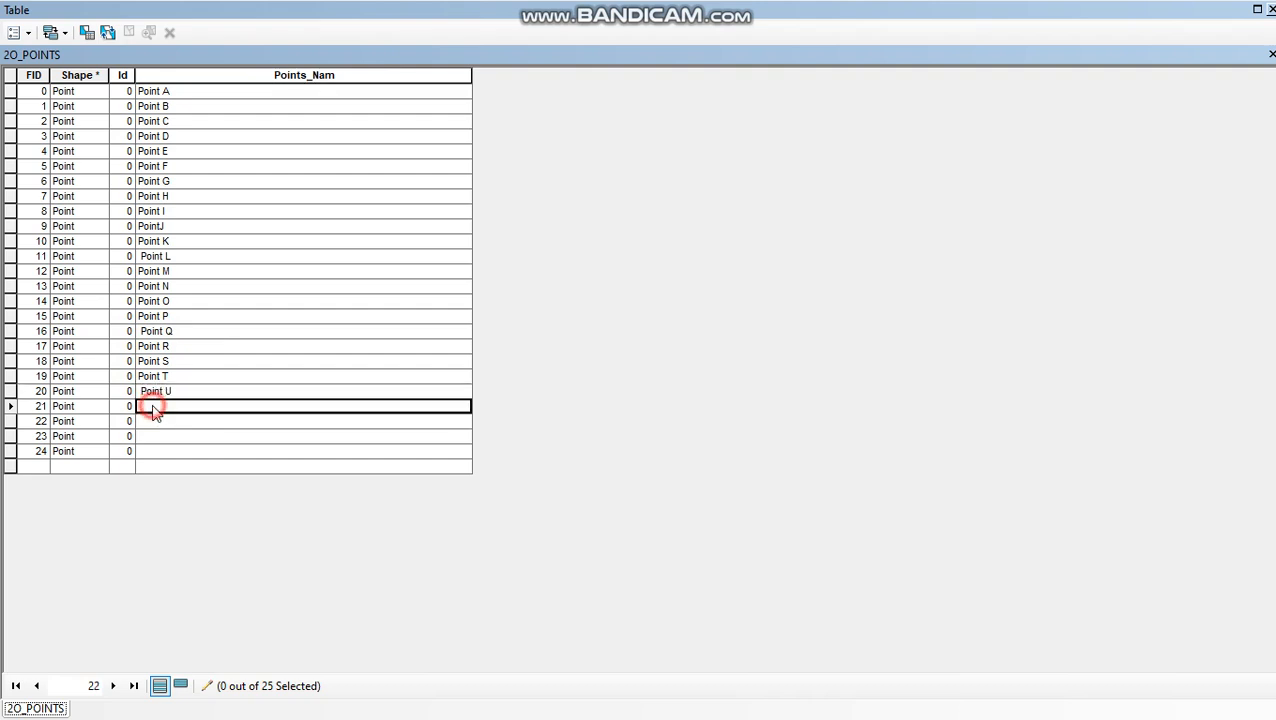
type("Point")
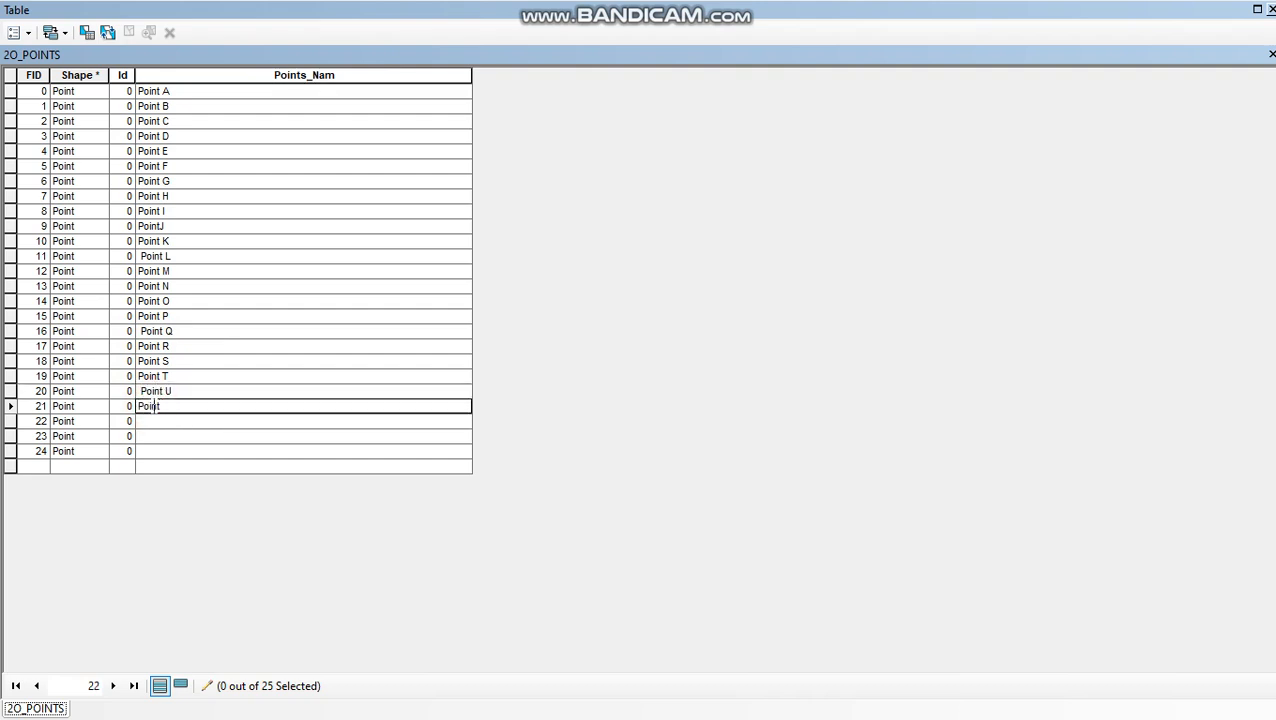
type(" W")
- Enter Point X, Point Y and Point Z as the Points_Nam values for FID 22 to 24
left_click(154, 421)
type("Point X")
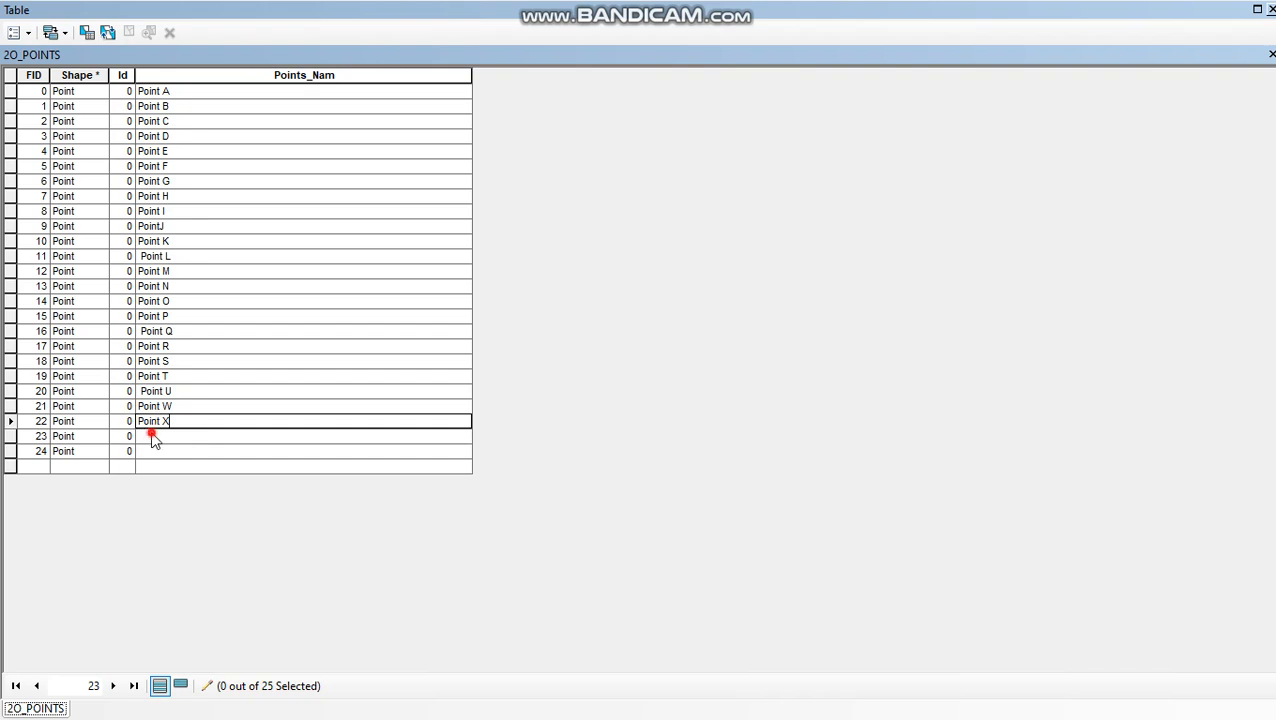
left_click(153, 436)
type("Point")
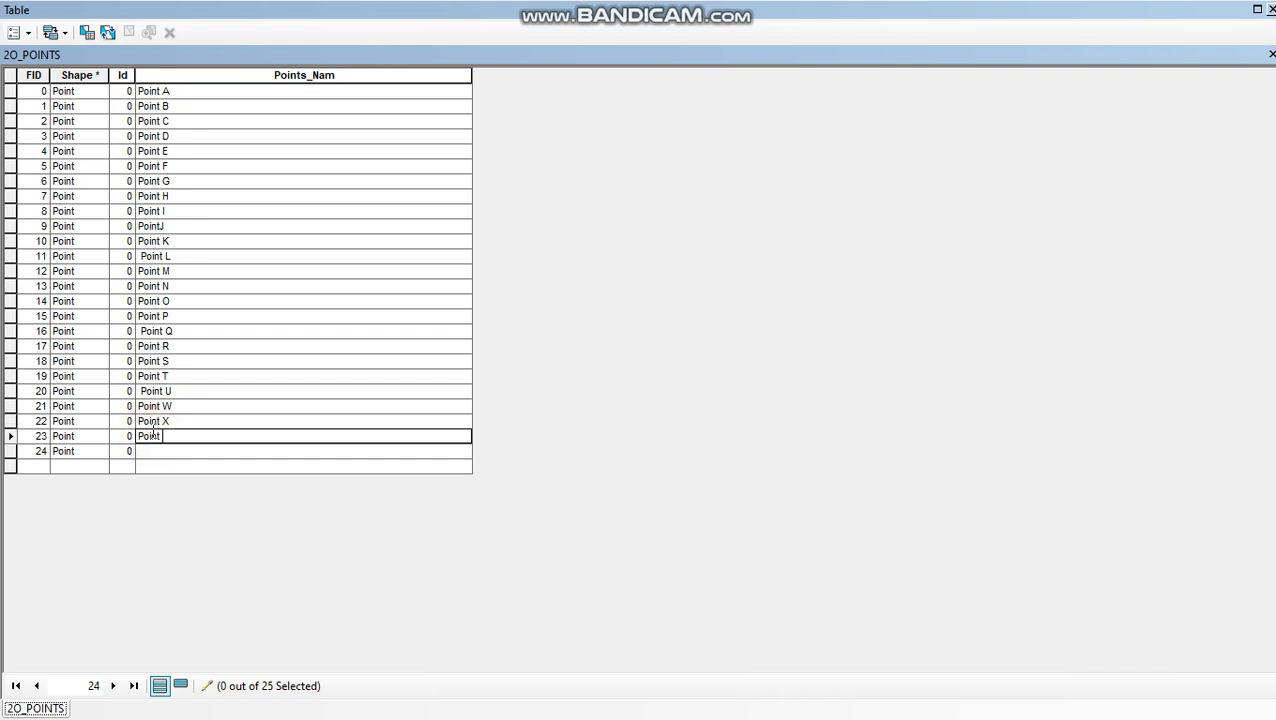
type(" Y")
left_click(150, 451)
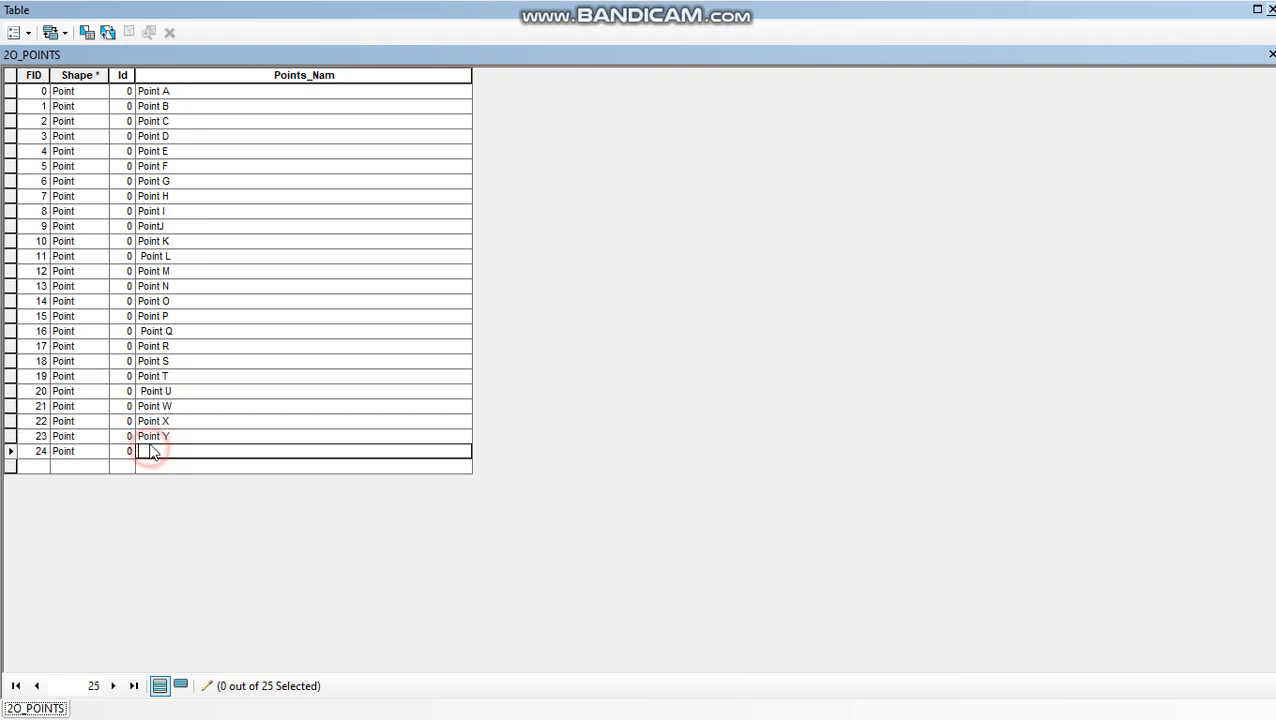
type("Point Z")
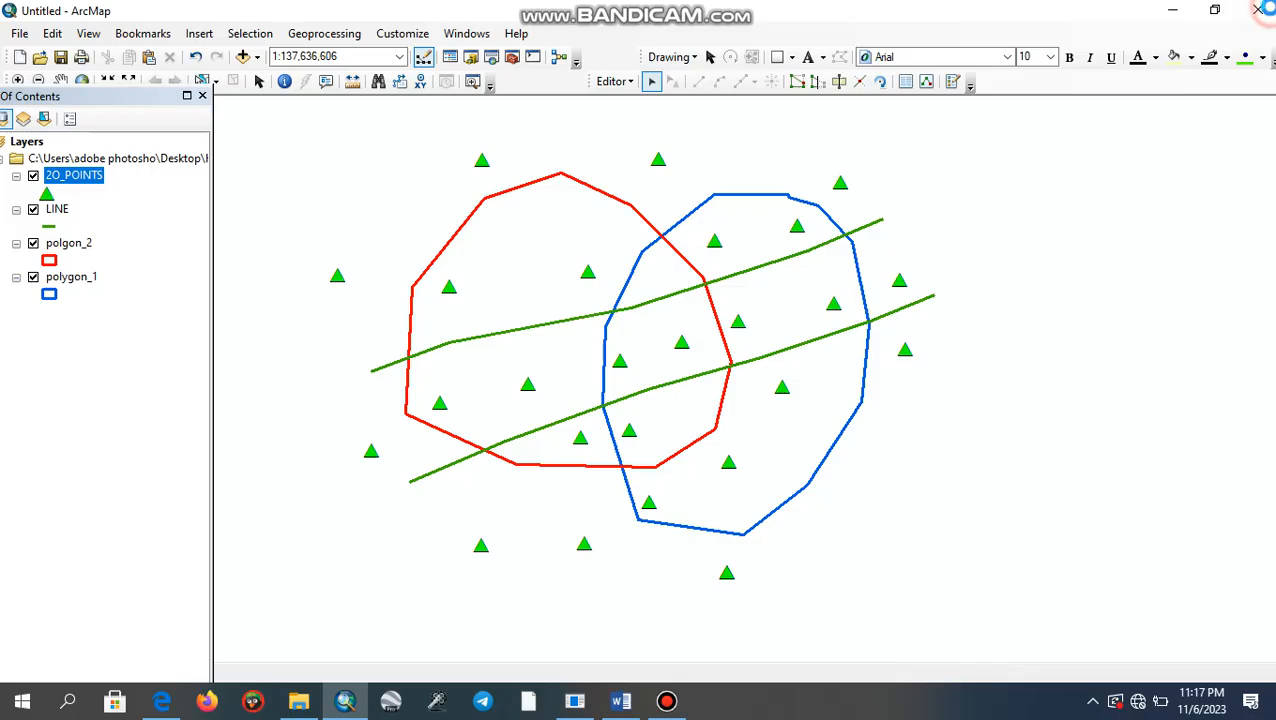
- Close the attribute table and stop the edit session, saving the edits
left_click(1267, 10)
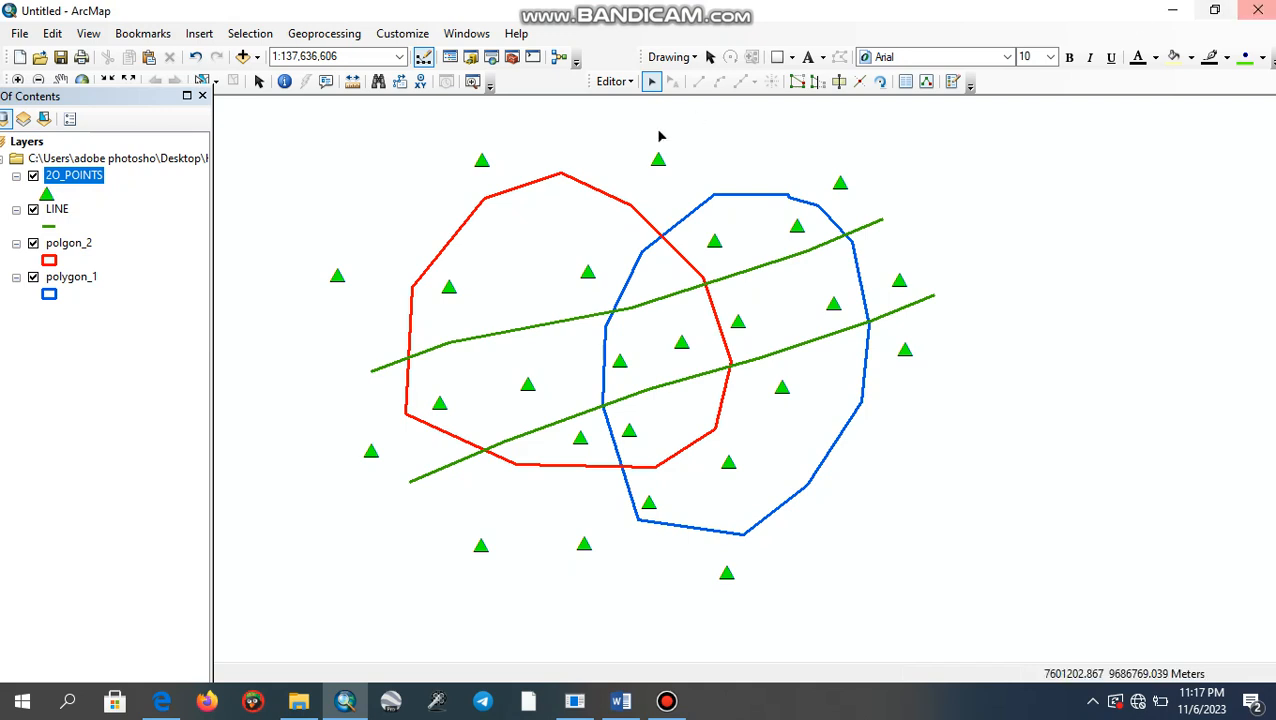
left_click(613, 81)
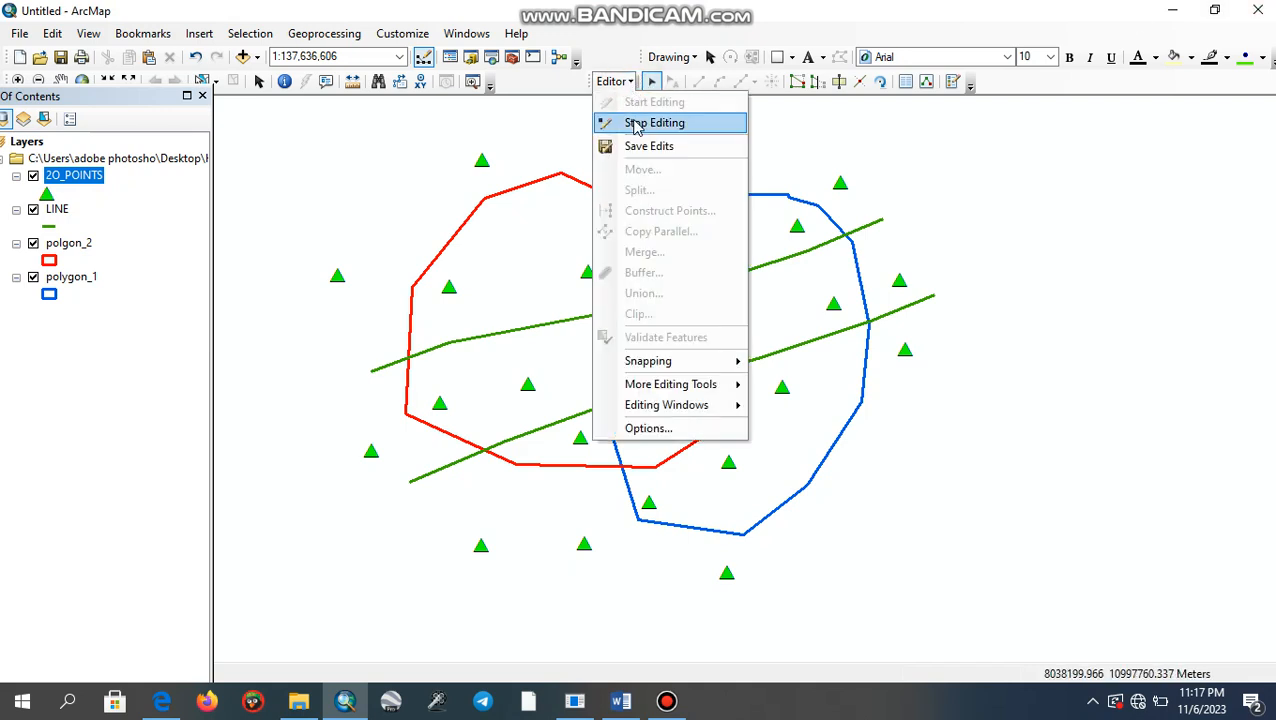
left_click(638, 121)
left_click(589, 432)
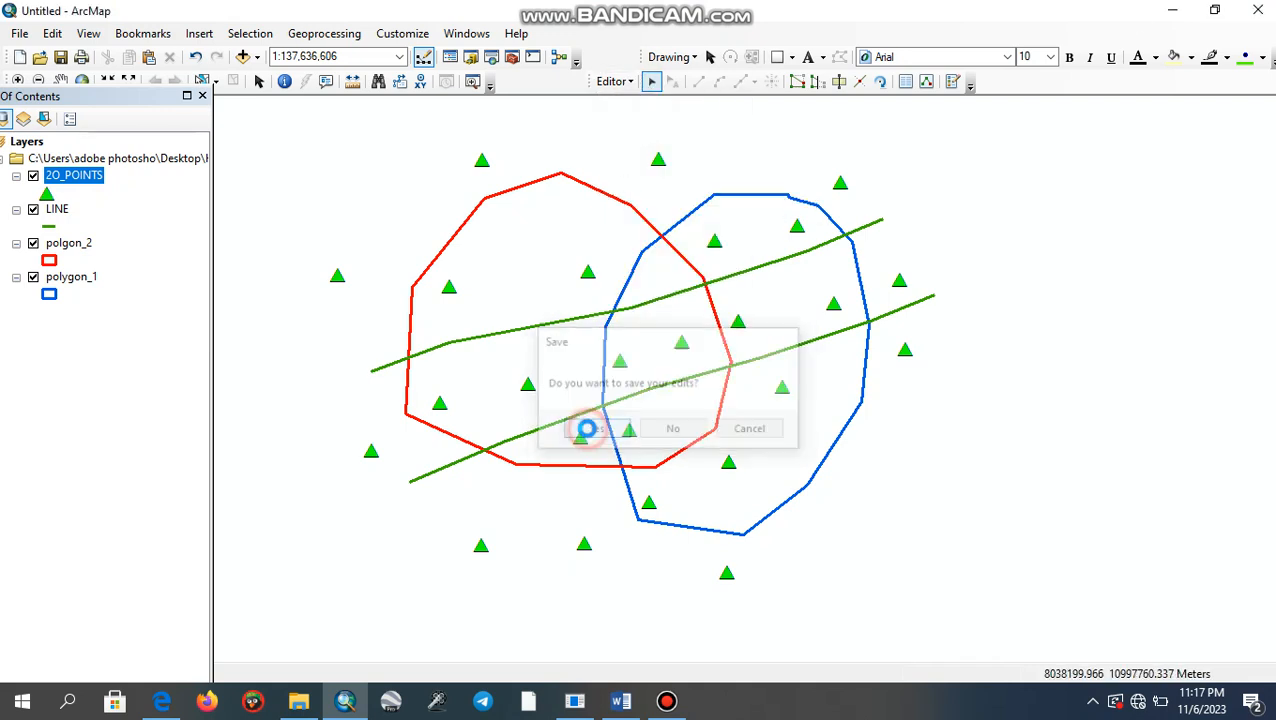
- Turn on feature labels for the 2O_POINTS layer in its properties, using Points_Nam as the label field
right_click(100, 180)
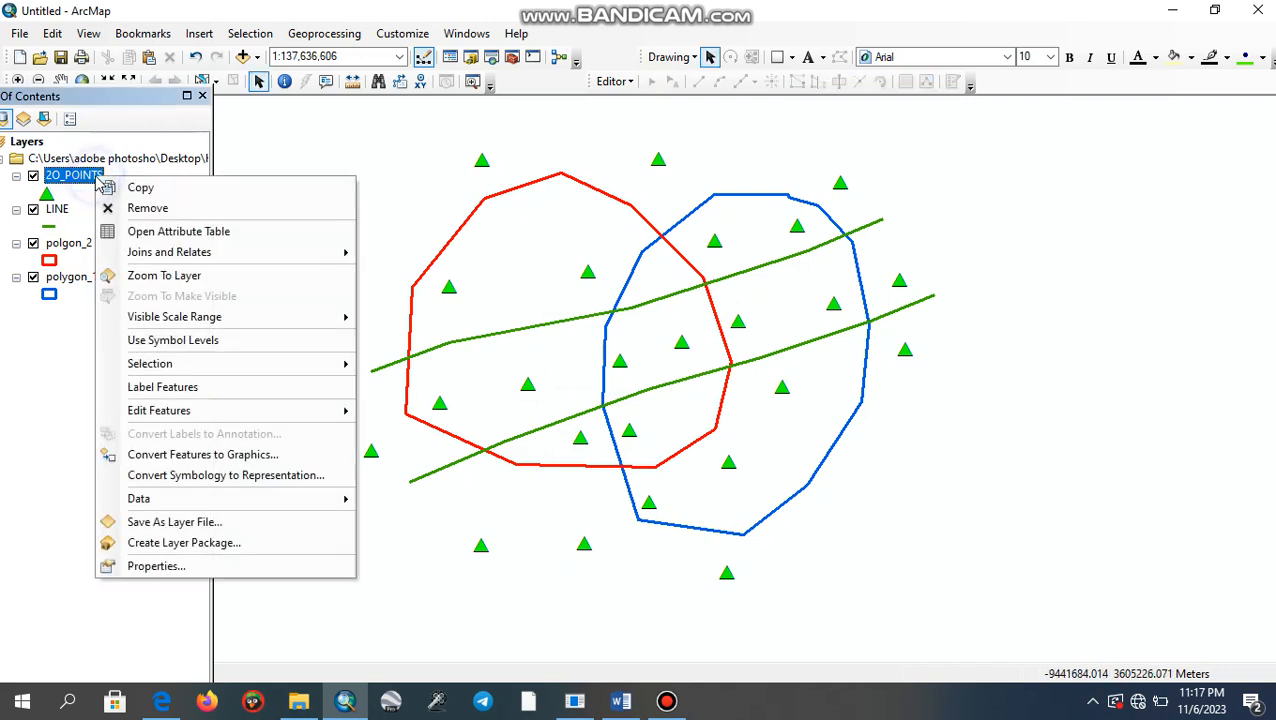
left_click(148, 565)
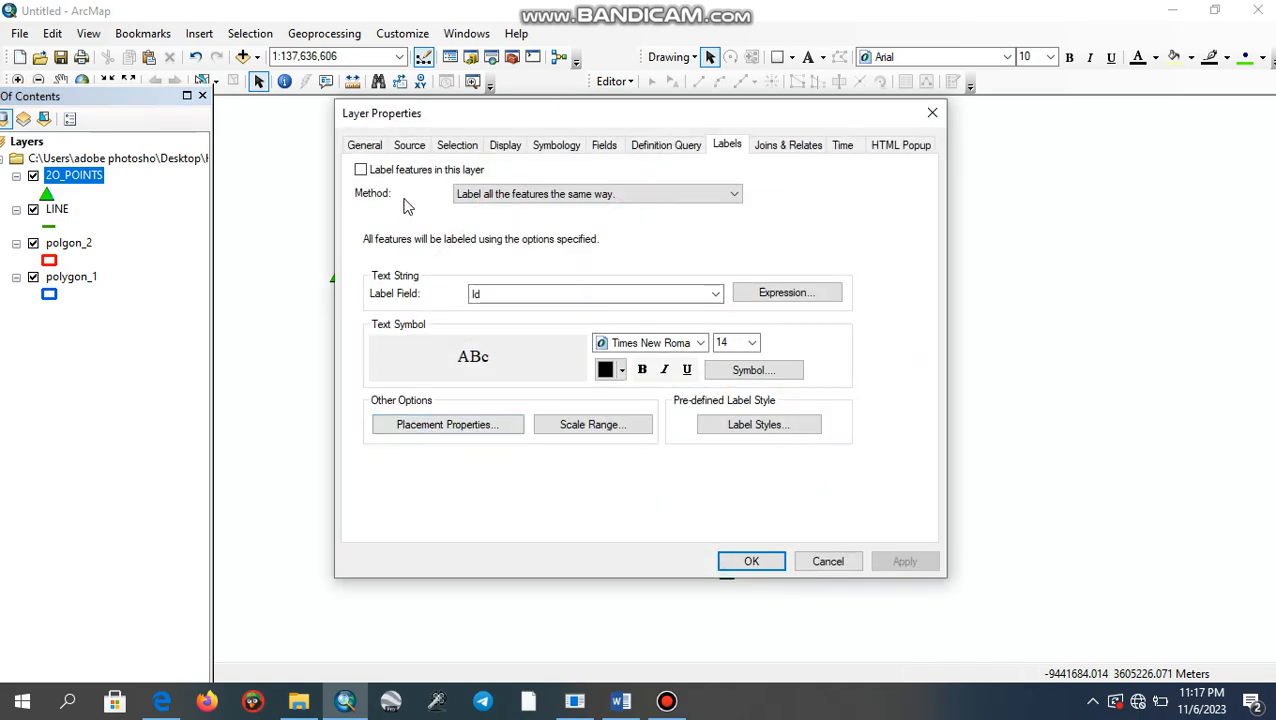
left_click(360, 170)
left_click(716, 294)
left_click(696, 324)
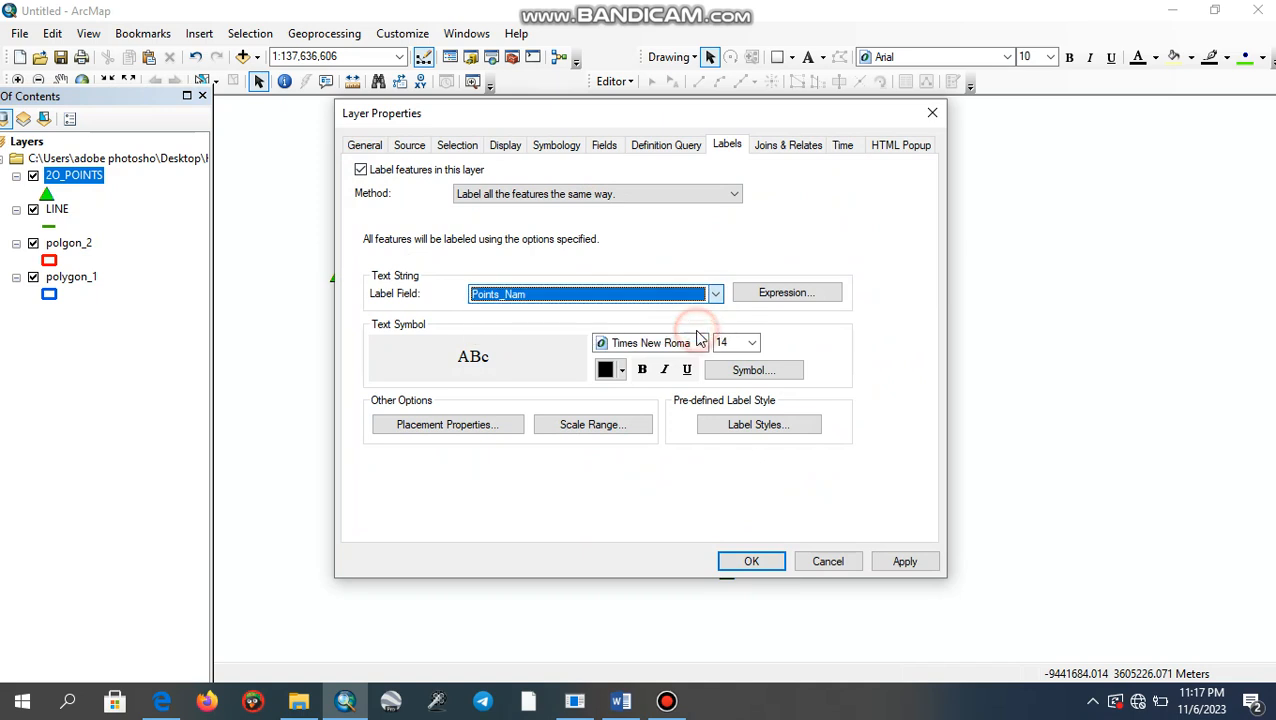
- Make the point label text red and bold, and apply it to the map
left_click(621, 370)
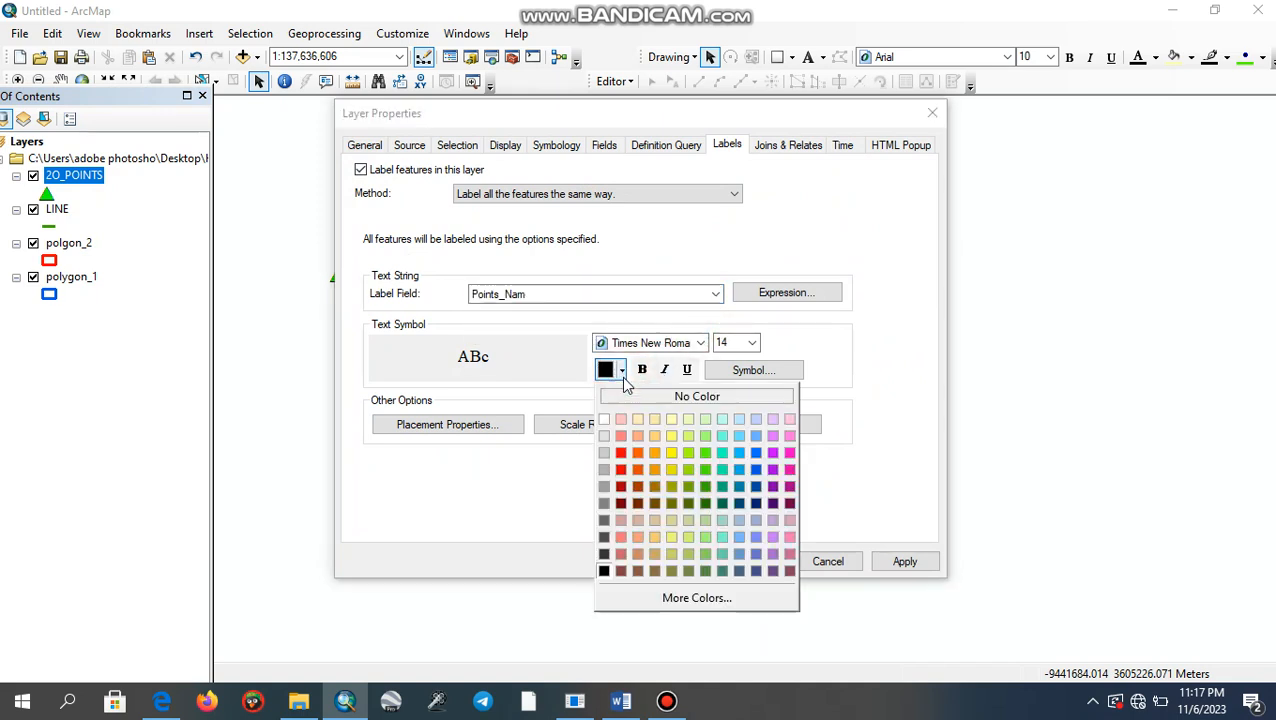
left_click(621, 453)
left_click(642, 370)
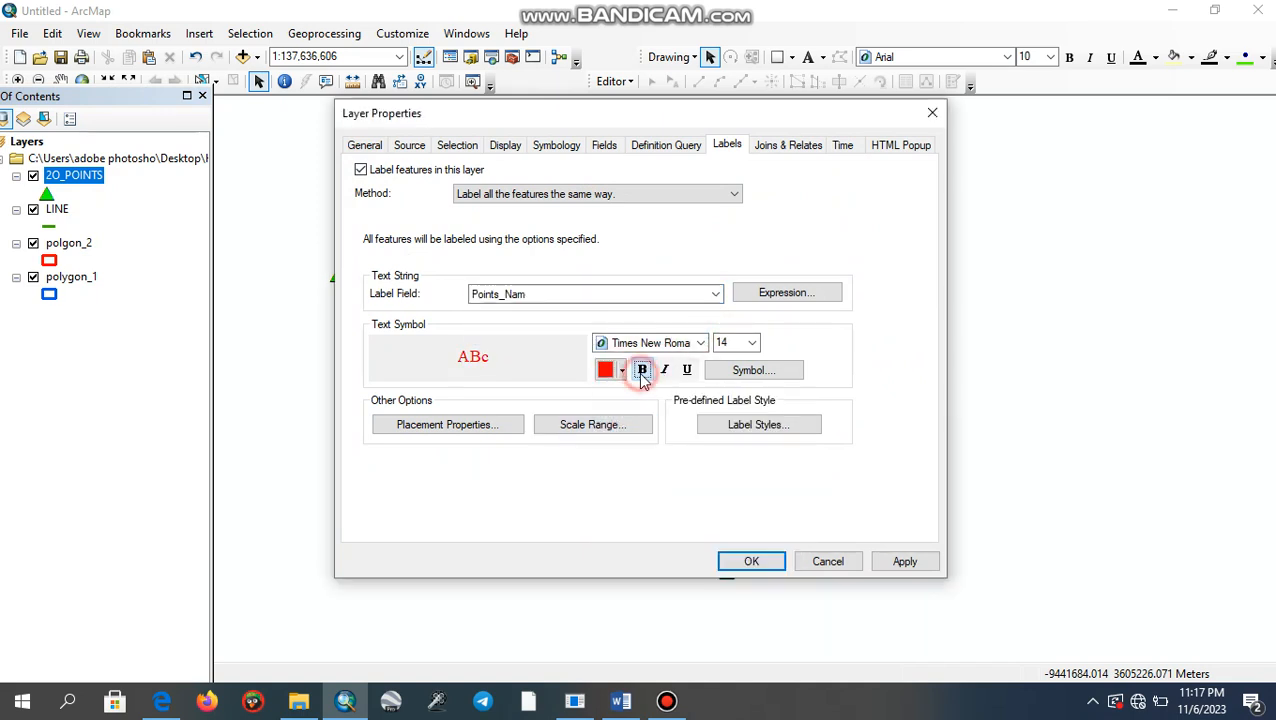
left_click(901, 562)
- Set the point label font size to 12 and accept the layer properties
left_click_drag(773, 122, 572, 133)
left_click(546, 352)
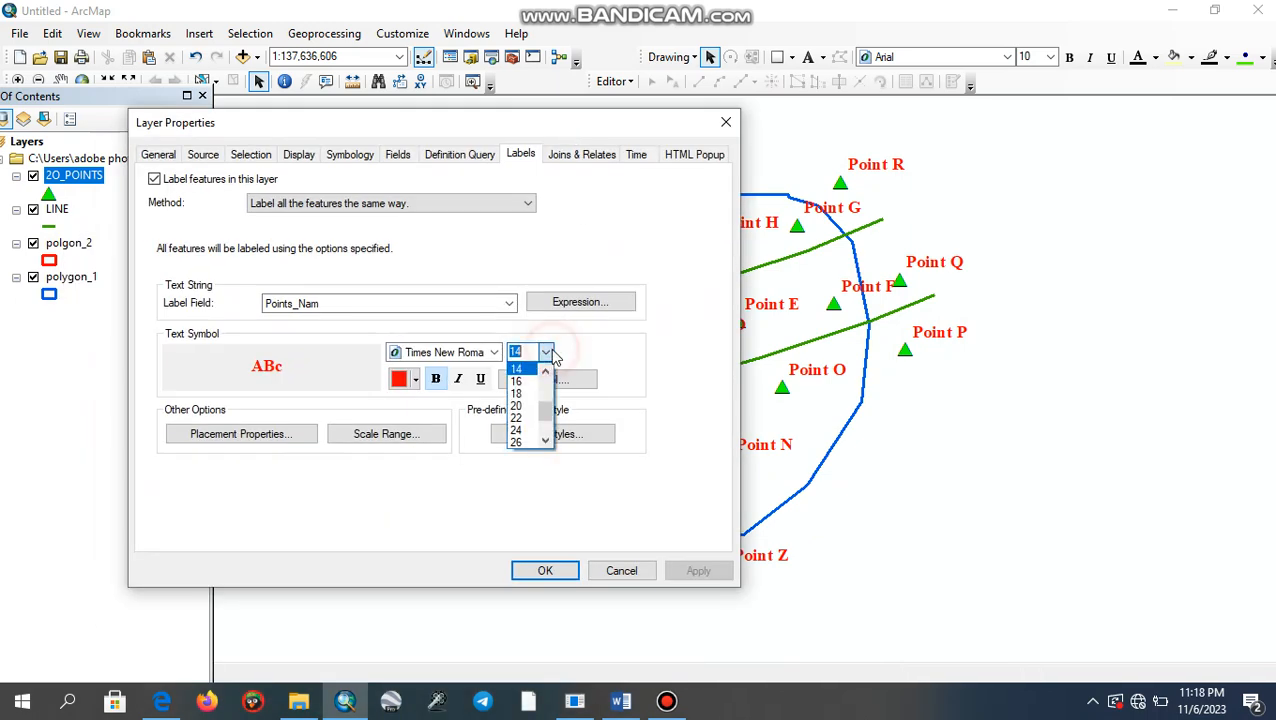
type("12")
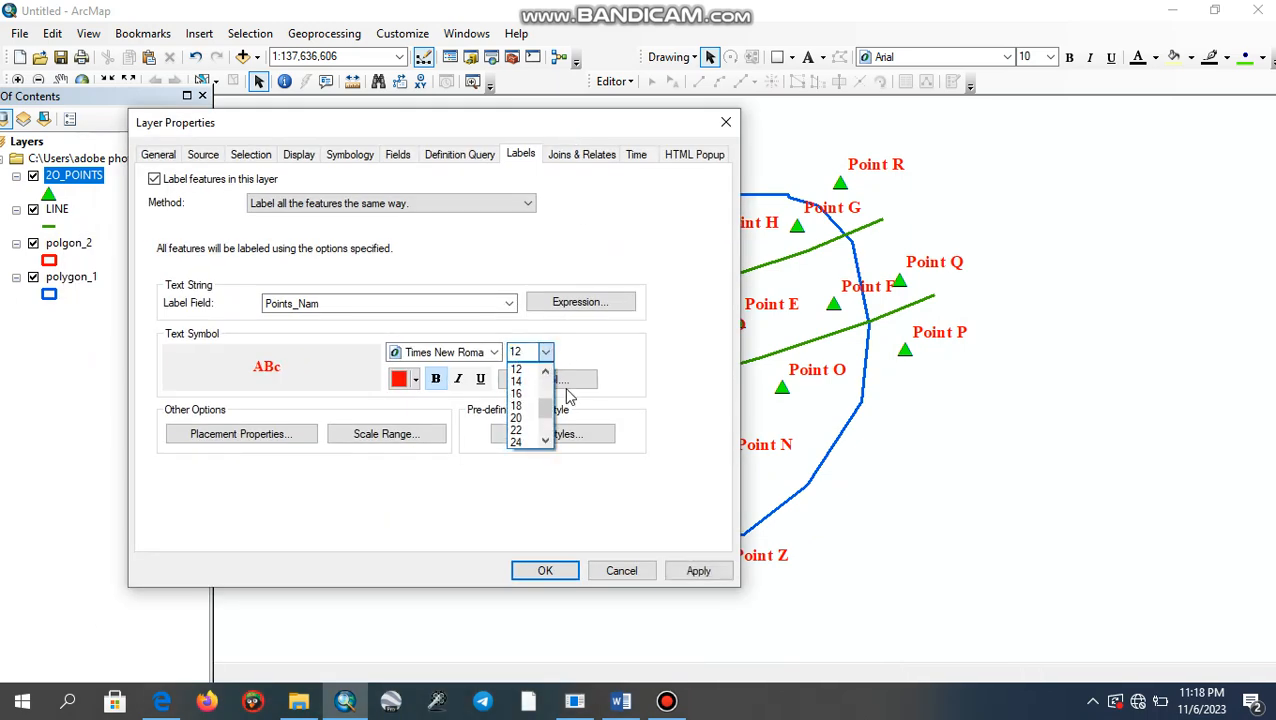
left_click(630, 380)
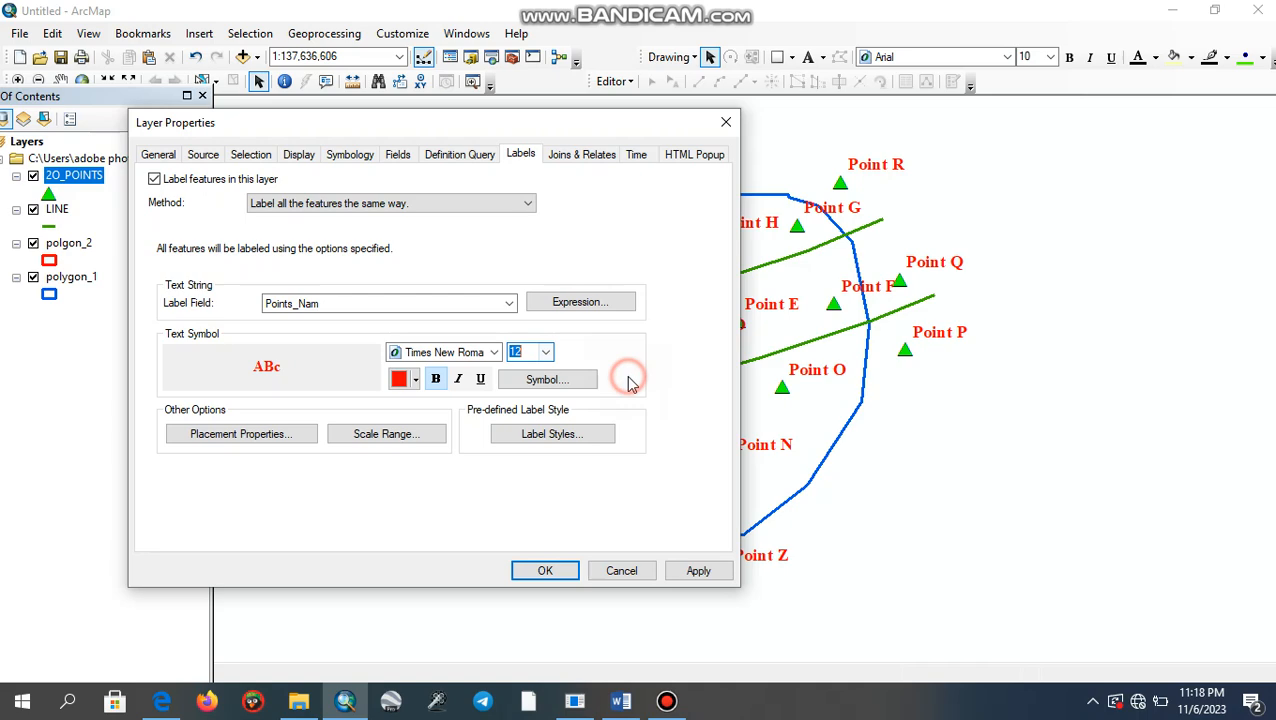
left_click(557, 568)
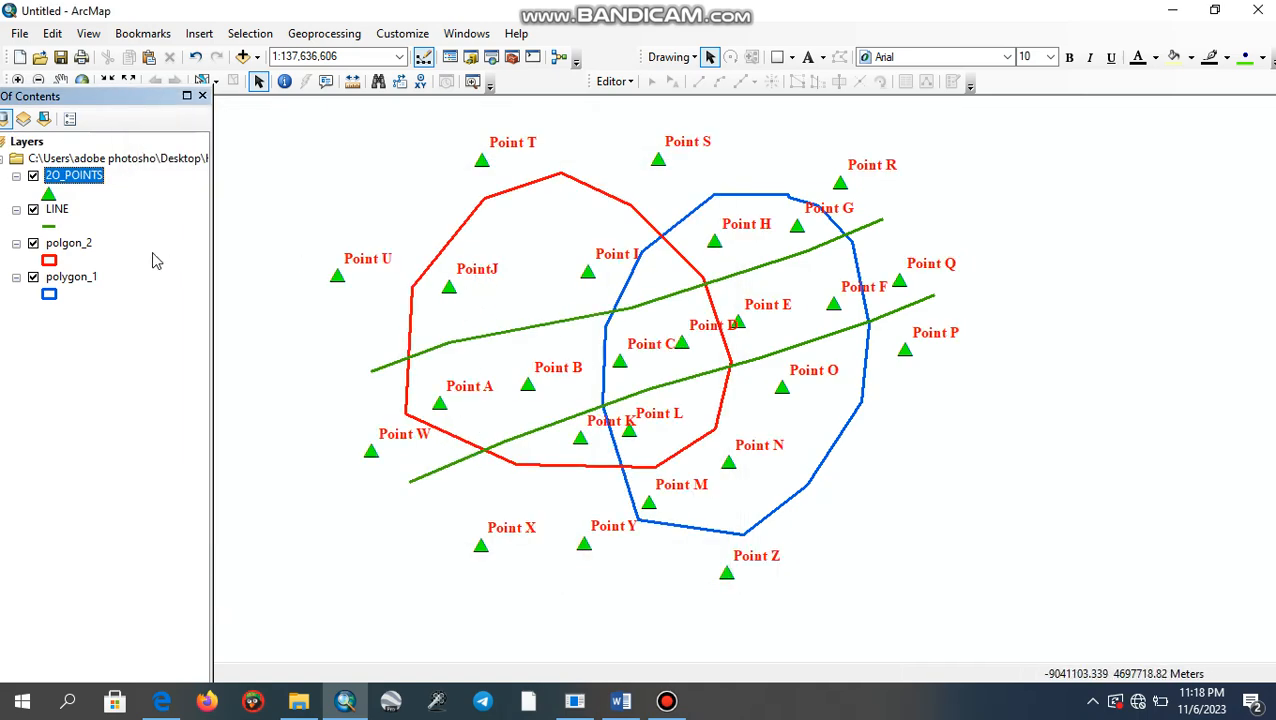
- Switch to the Word assignment document and highlight the task on calculating the lengths of the line features
left_click(621, 700)
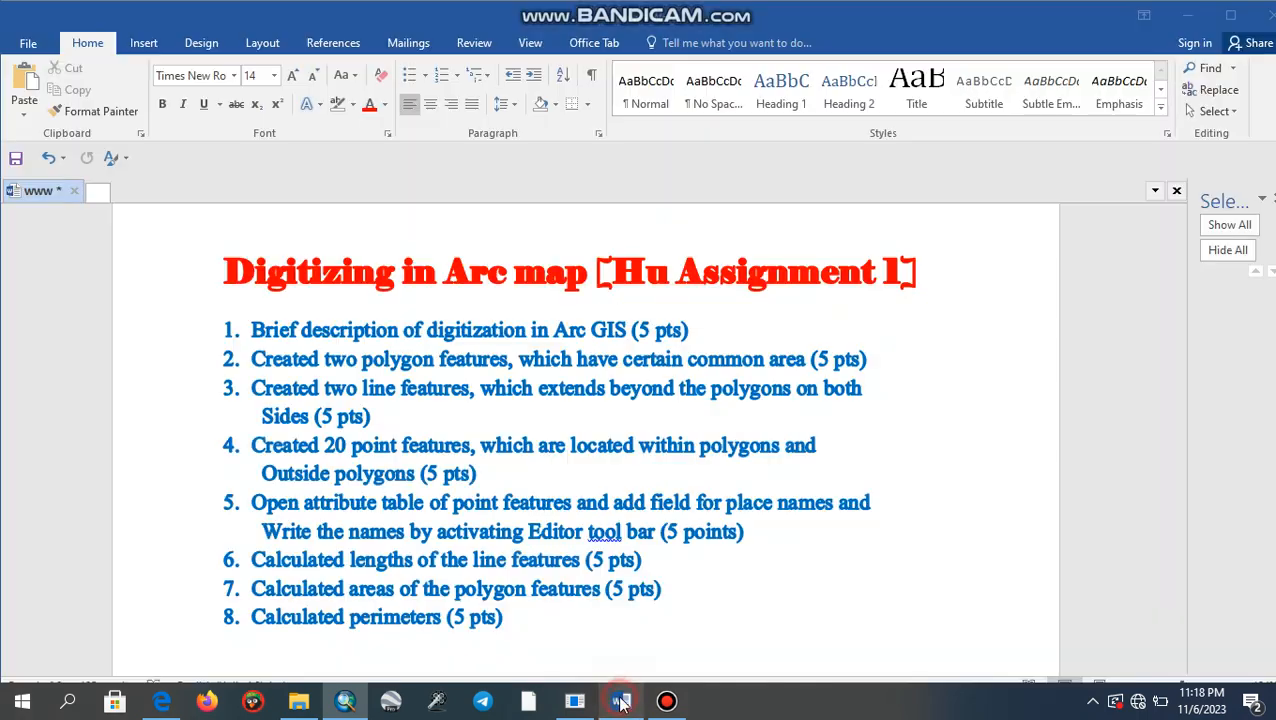
left_click(675, 580)
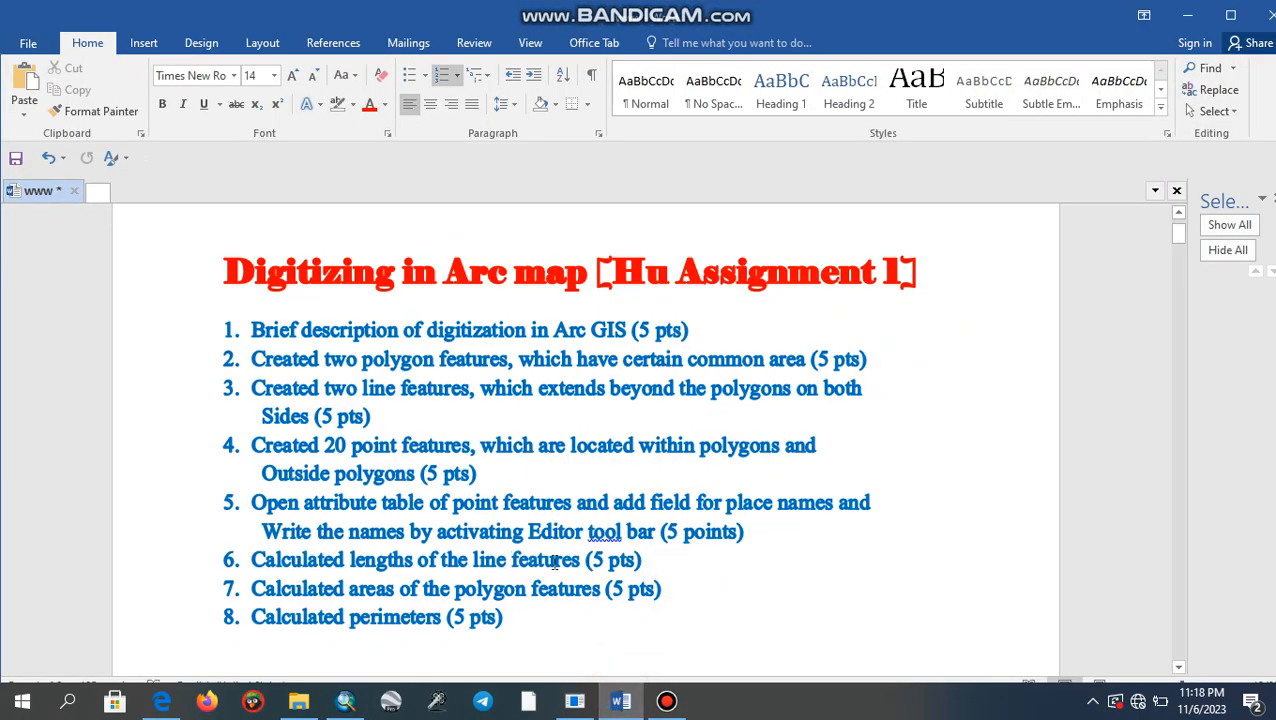
left_click_drag(583, 560, 256, 572)
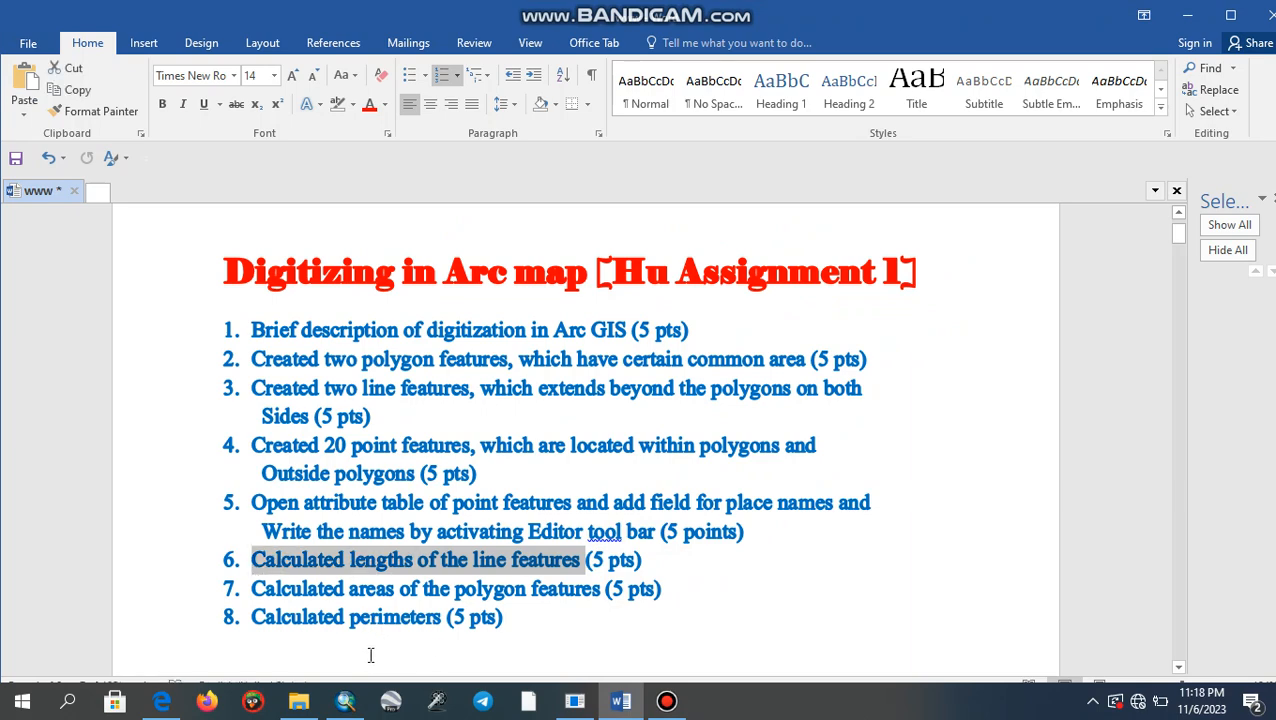
- Switch back to ArcMap and open the attribute table of the LINE layer
left_click(345, 700)
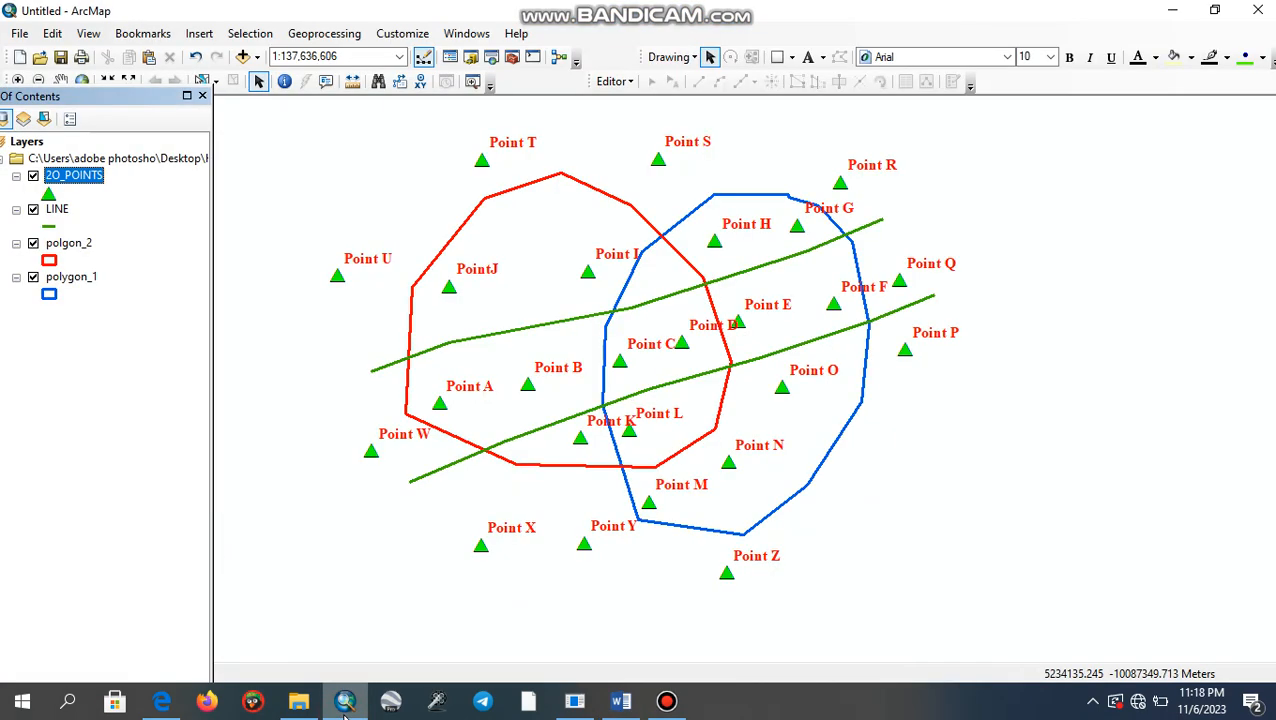
right_click(60, 209)
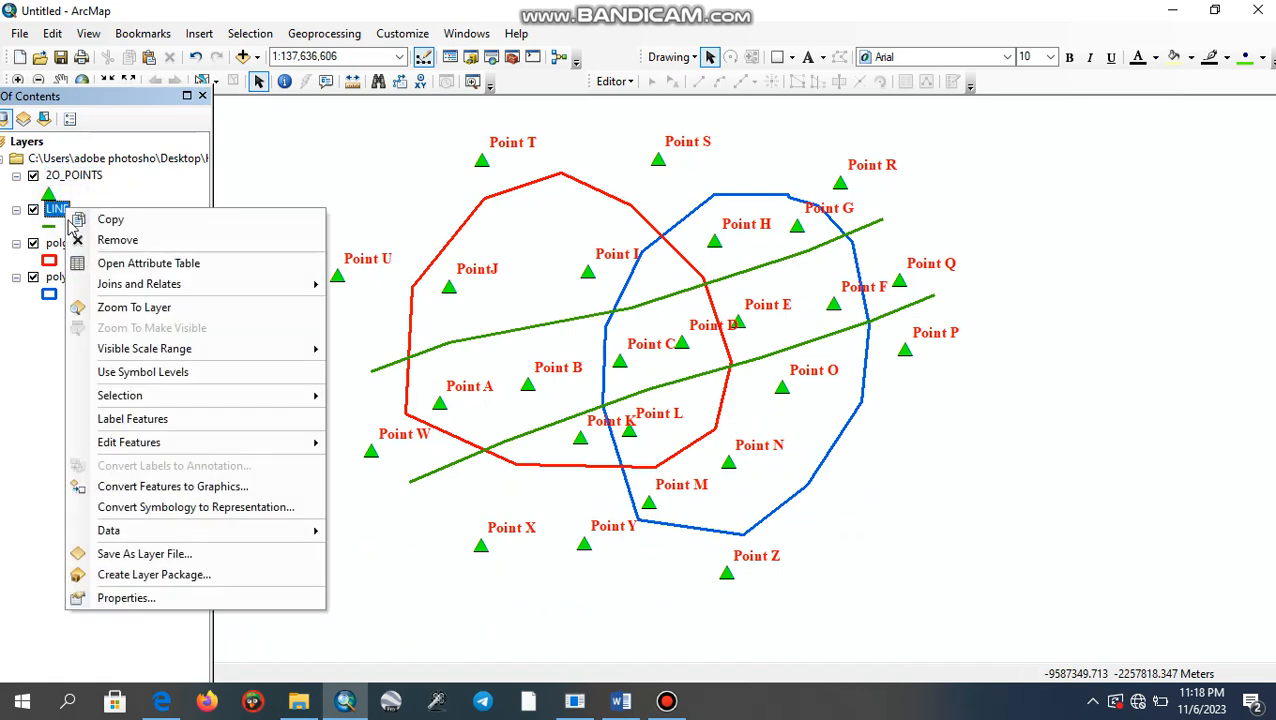
left_click(94, 262)
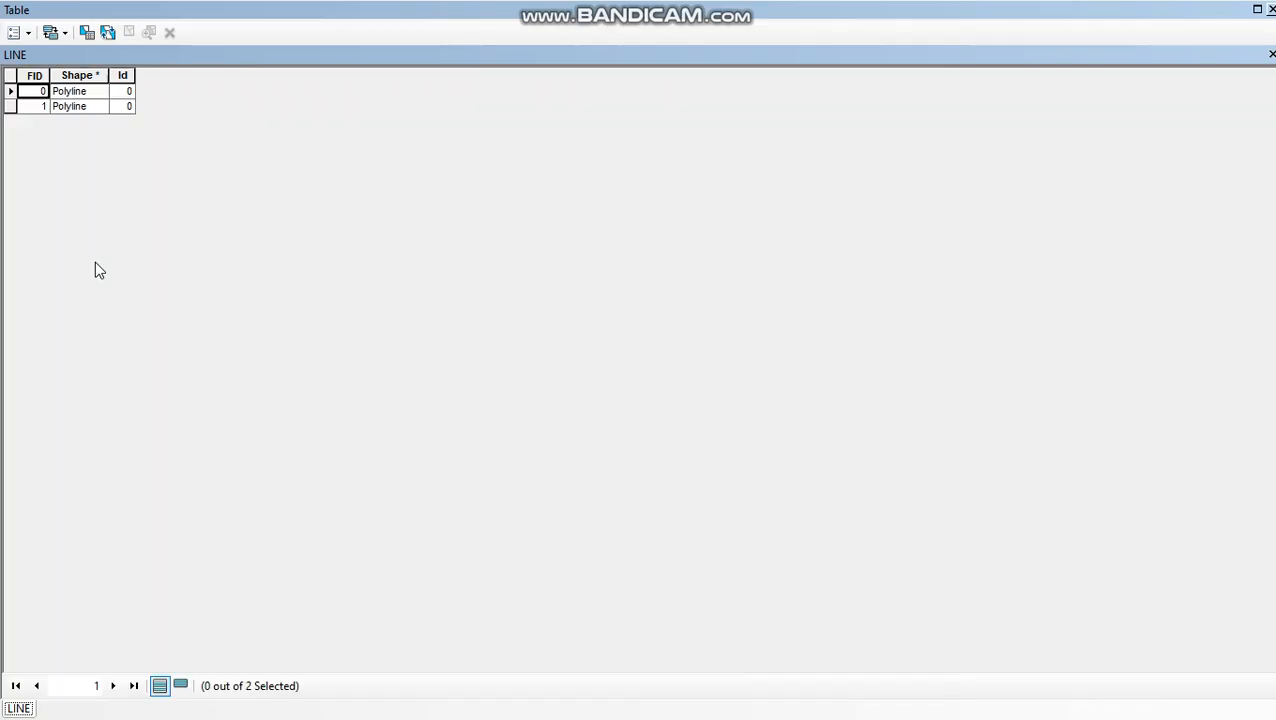
- Add a Short Integer field named Lenth(Km) to the LINE table, accepting the automatic rename to Lenth_Km_
left_click(24, 32)
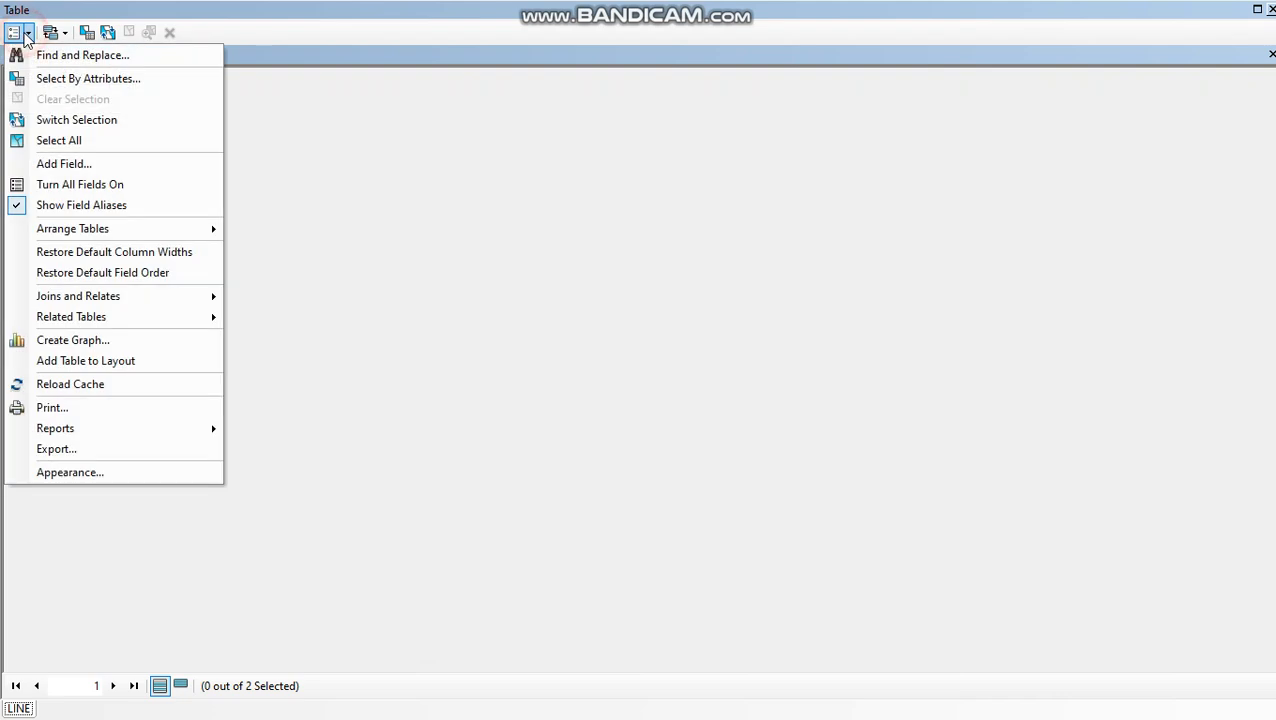
left_click(50, 163)
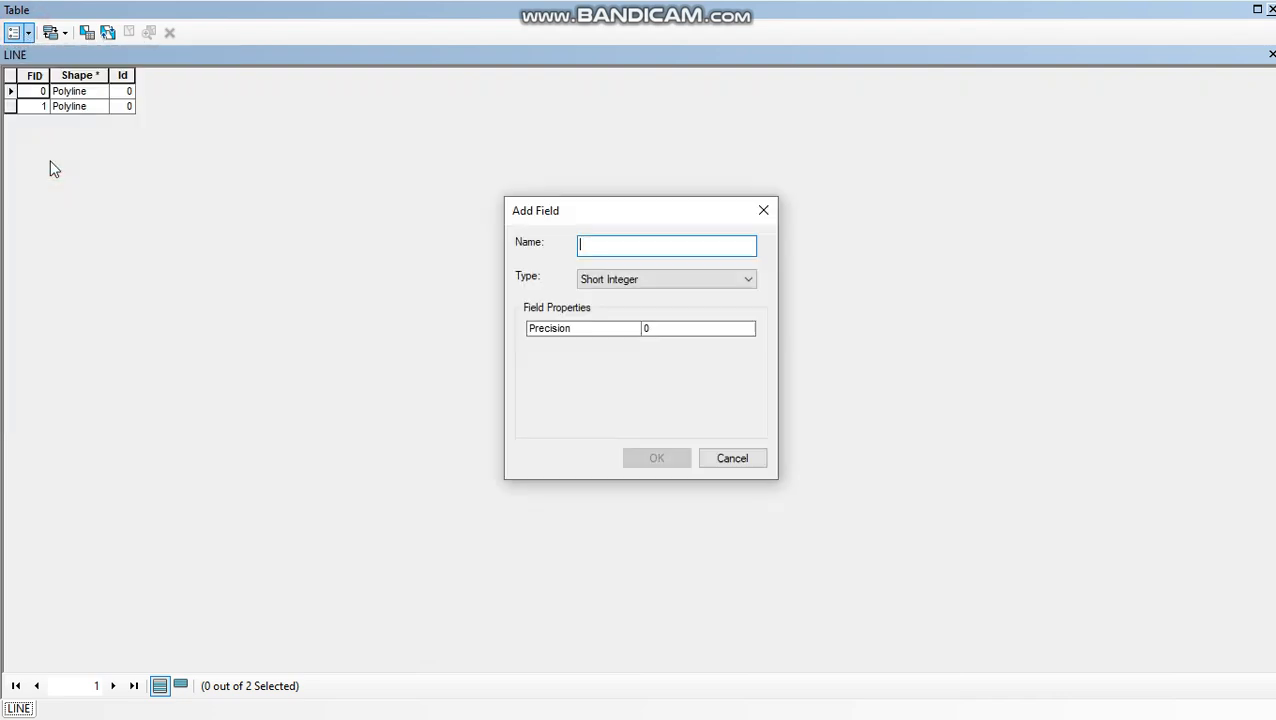
type("Lenth(Km")
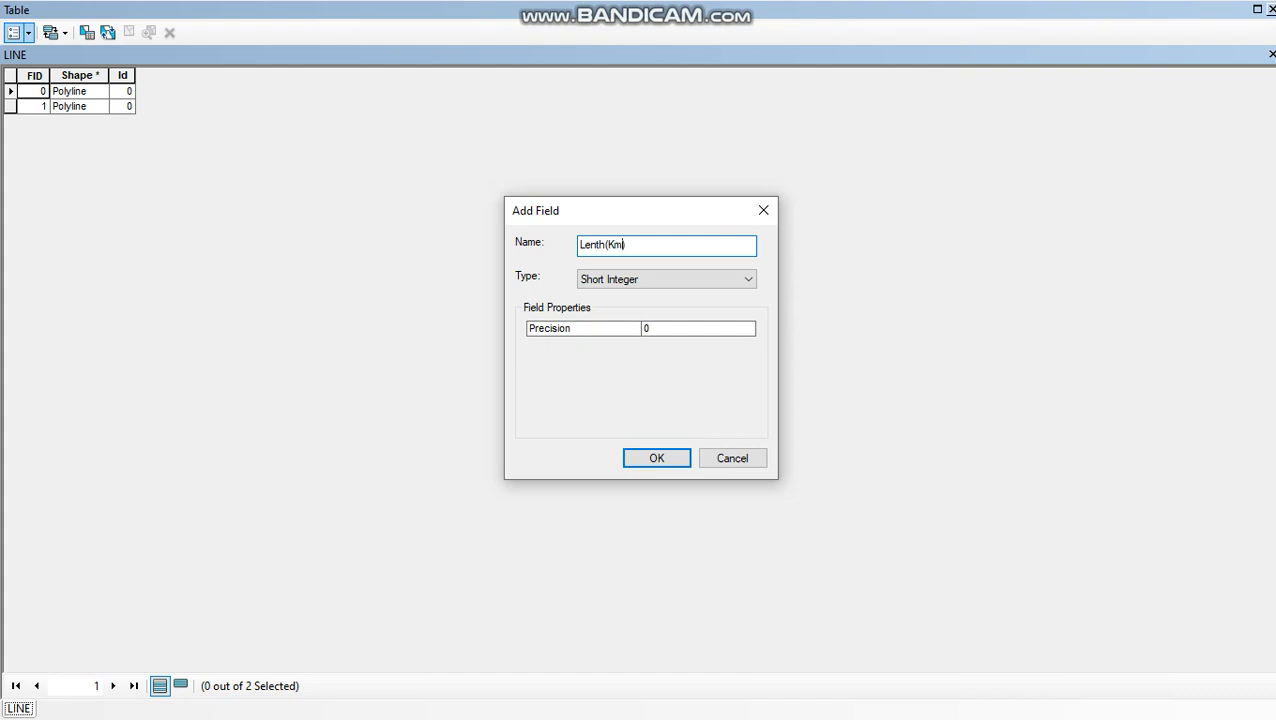
left_click(750, 283)
left_click(750, 283)
left_click(750, 283)
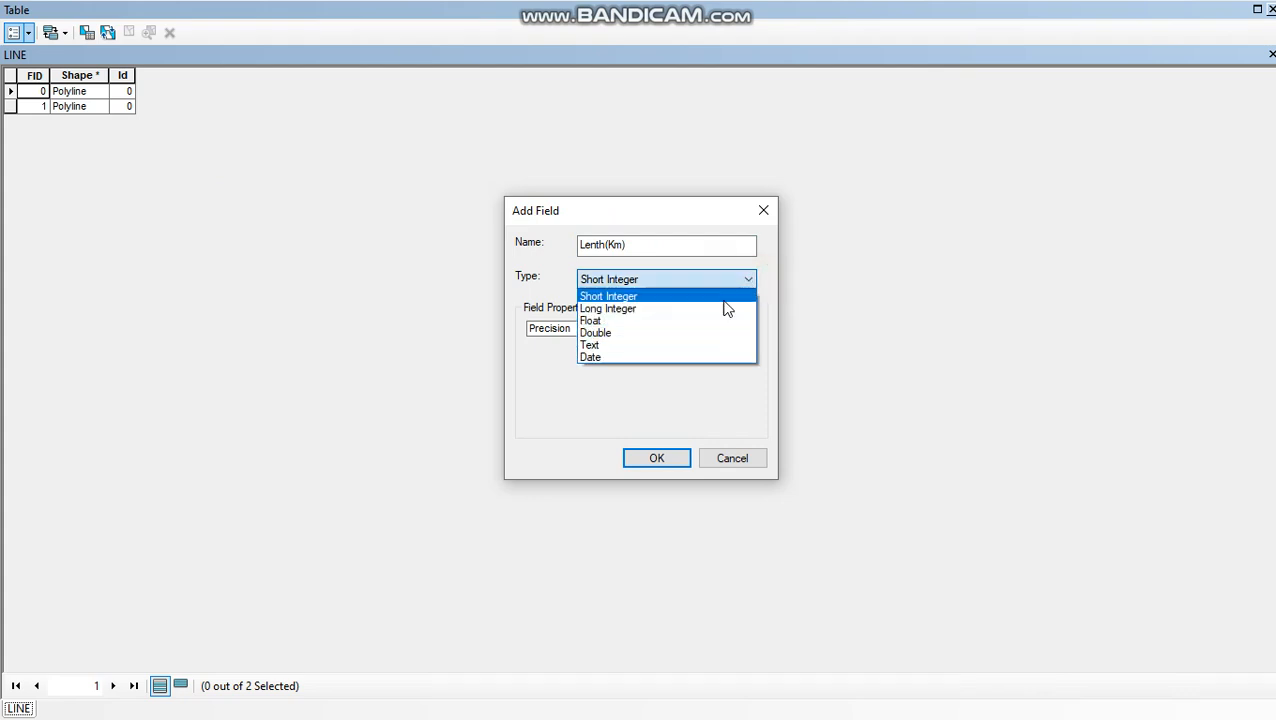
left_click(724, 298)
left_click(664, 460)
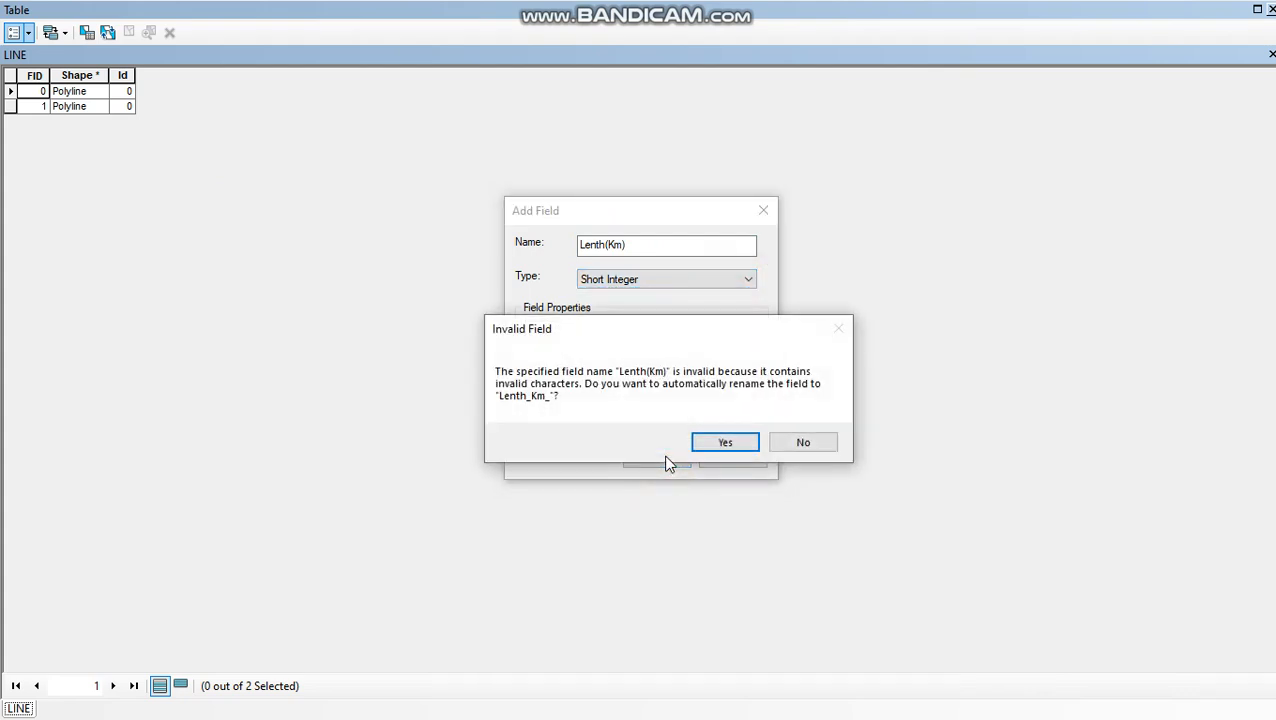
left_click(724, 444)
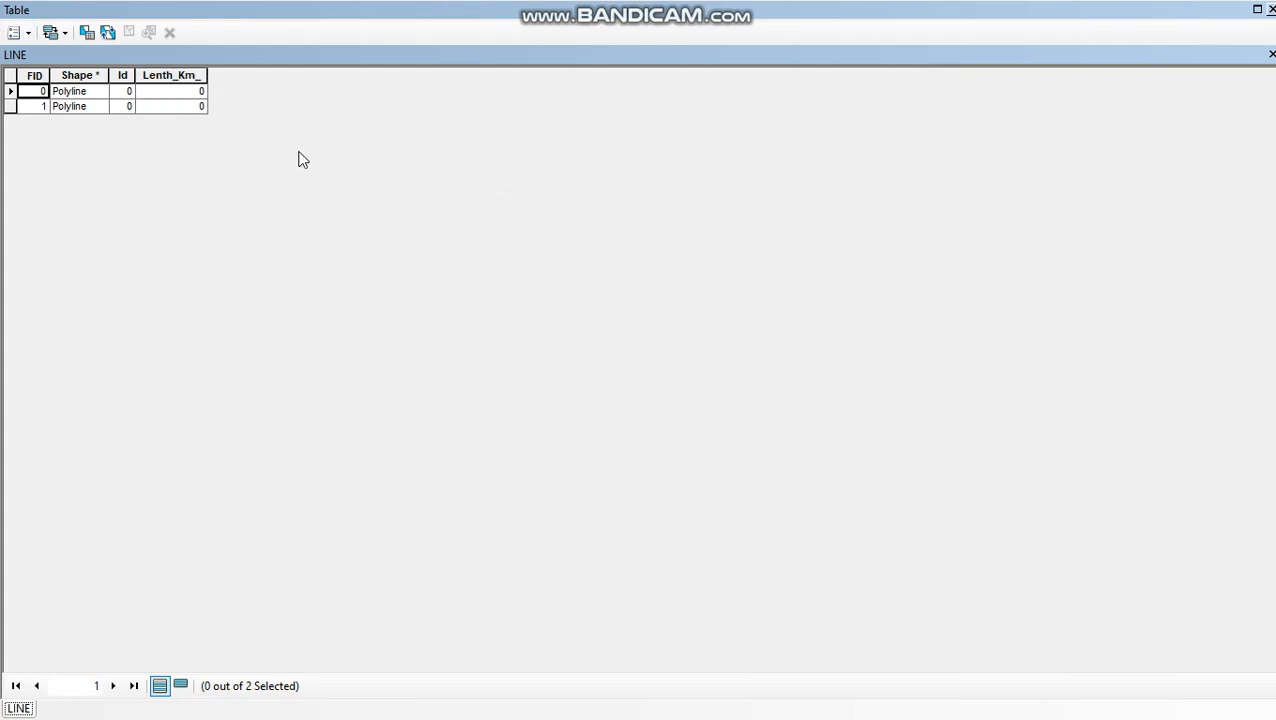
- Calculate the geometry of the Lenth_Km_ field as length in kilometers using the data source's coordinate system
left_click(189, 76)
right_click(191, 77)
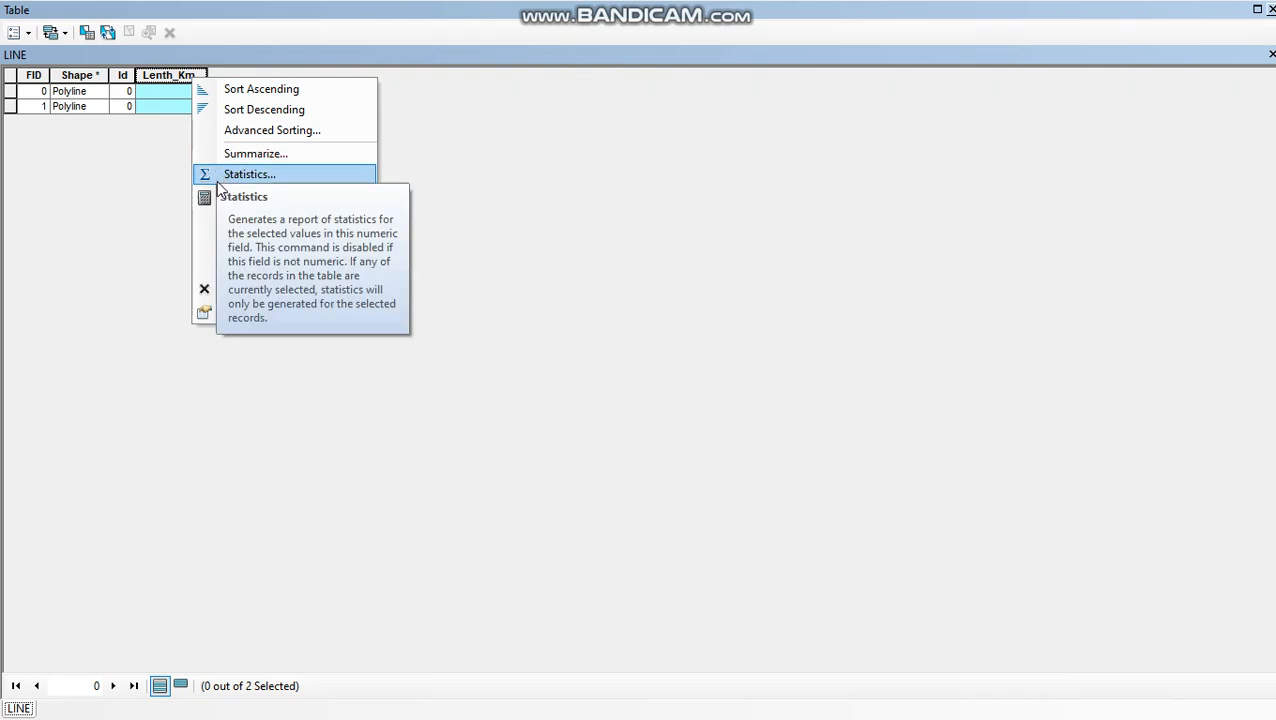
left_click(226, 220)
left_click(592, 390)
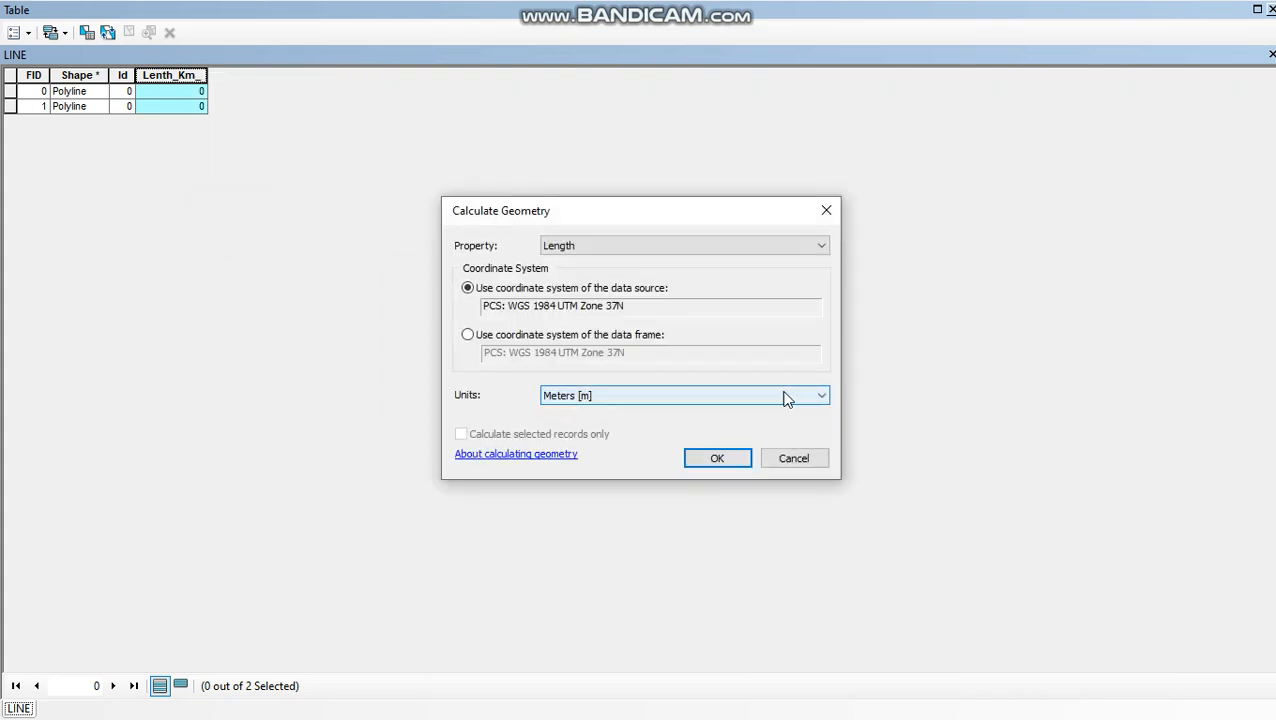
left_click(820, 397)
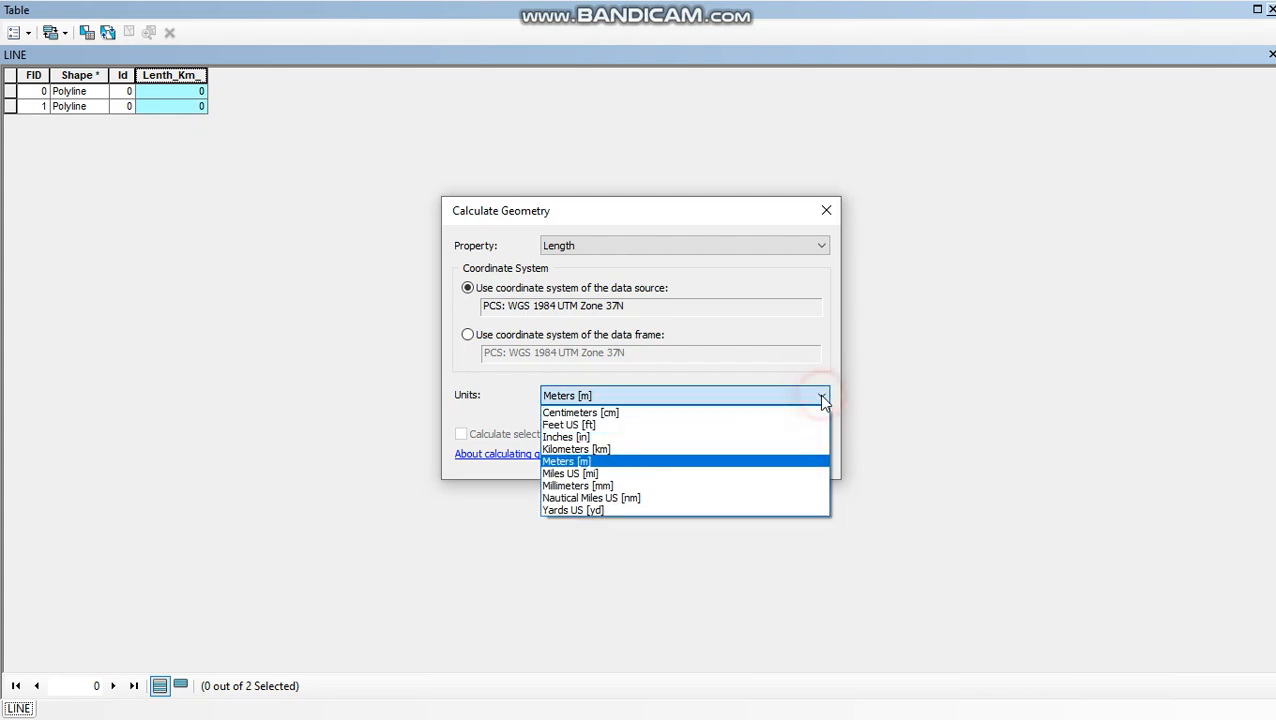
left_click(773, 450)
left_click(716, 459)
left_click(599, 390)
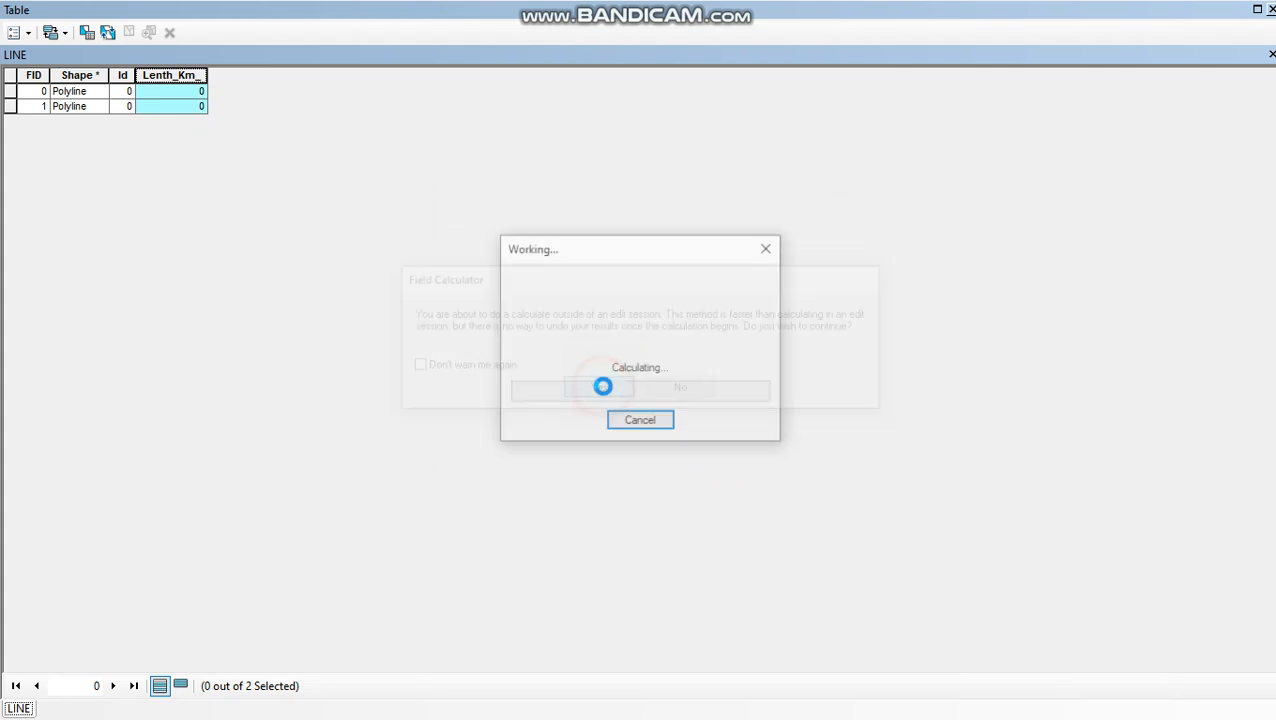
- Add a Text field named Length_name with length 50 to the LINE table, accepting the automatic name change
left_click(14, 32)
left_click(40, 166)
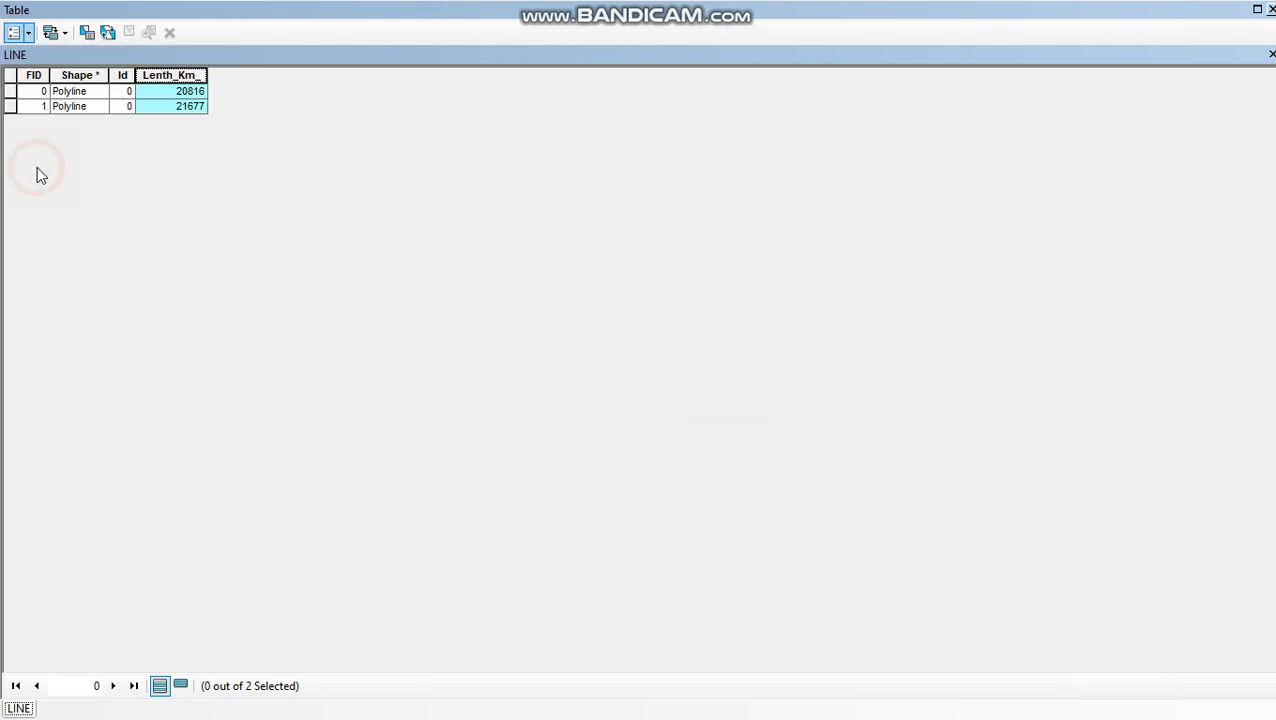
type("LE")
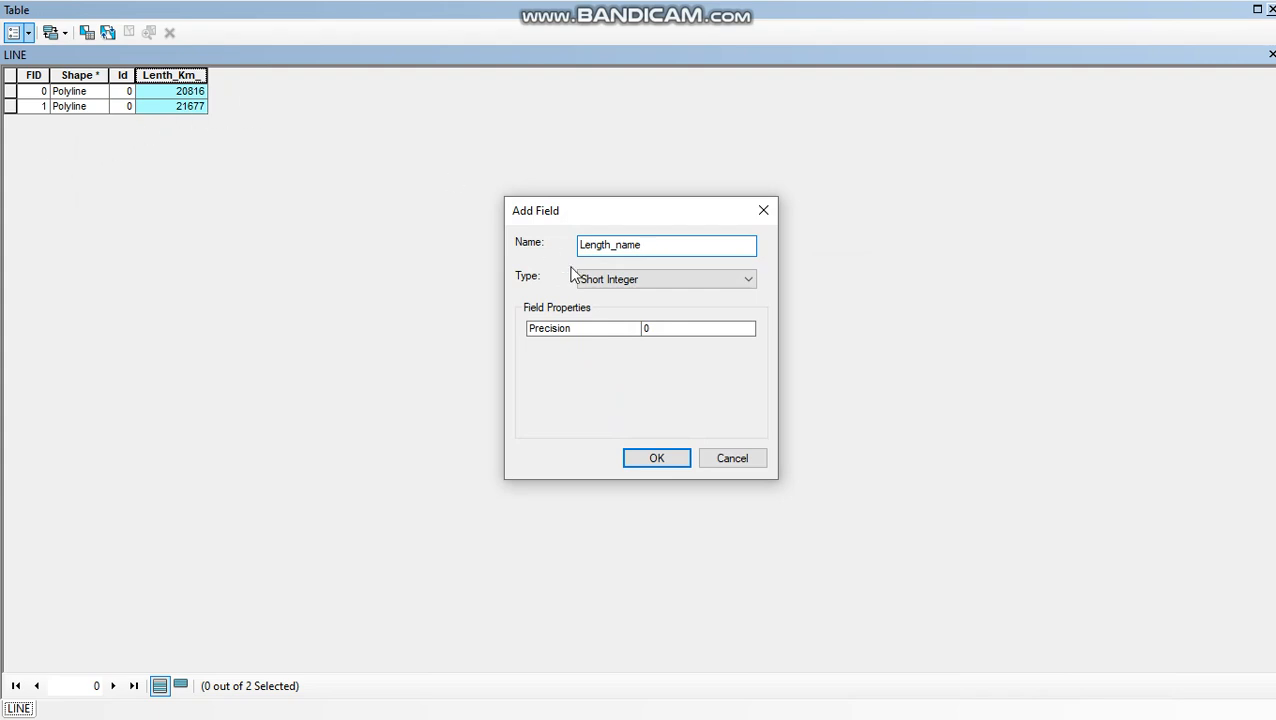
left_click(746, 279)
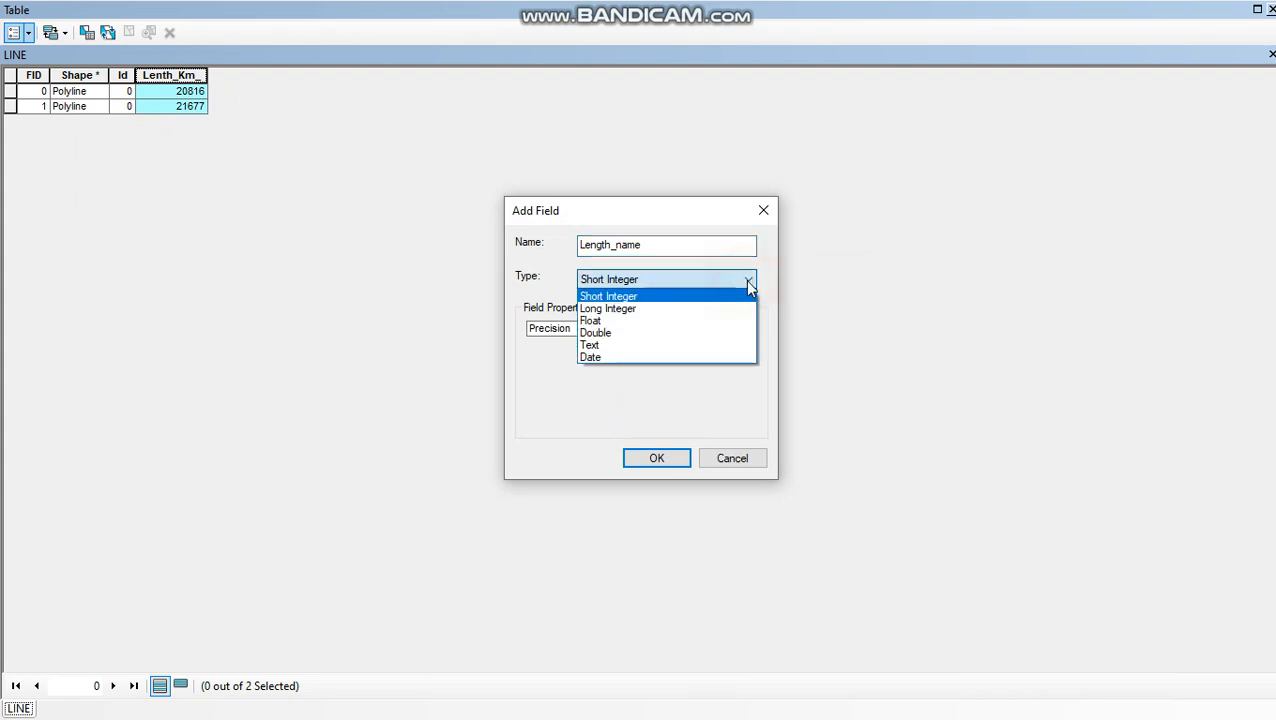
left_click(714, 344)
left_click(660, 458)
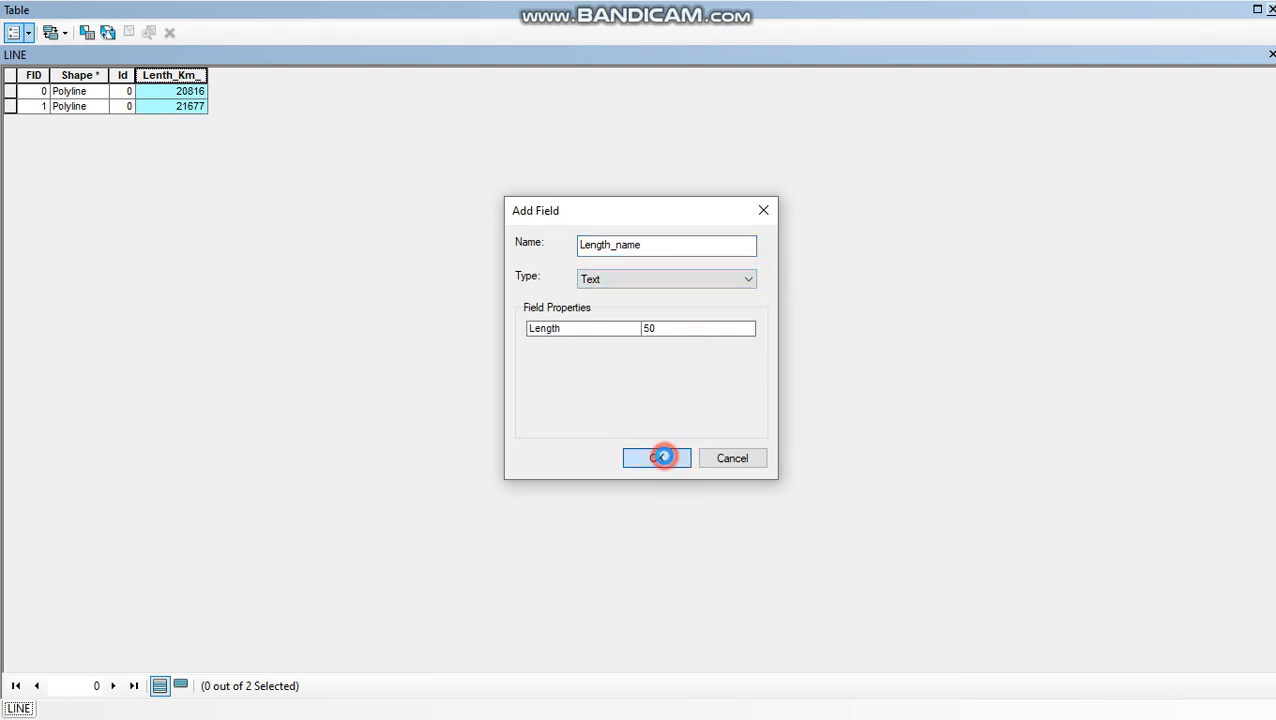
left_click(729, 434)
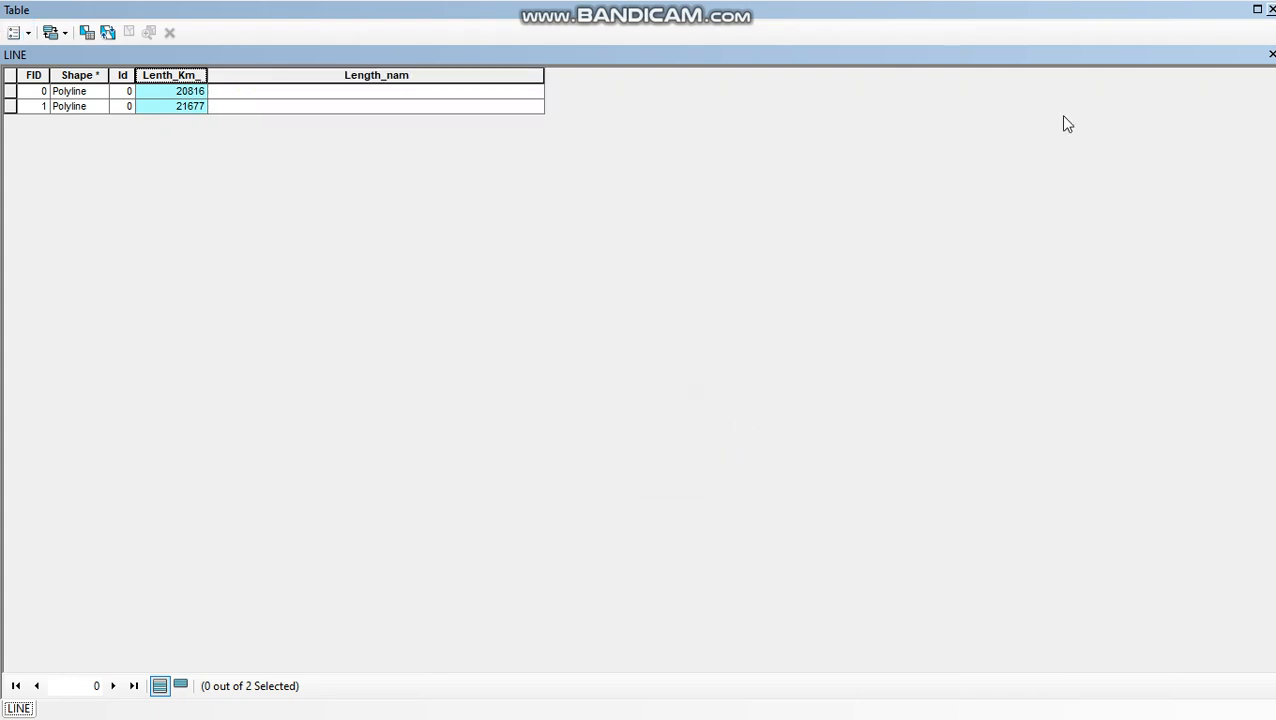
- Close the table, start an edit session and reopen the attribute table of the LINE layer
left_click(1271, 9)
left_click(615, 81)
left_click(644, 103)
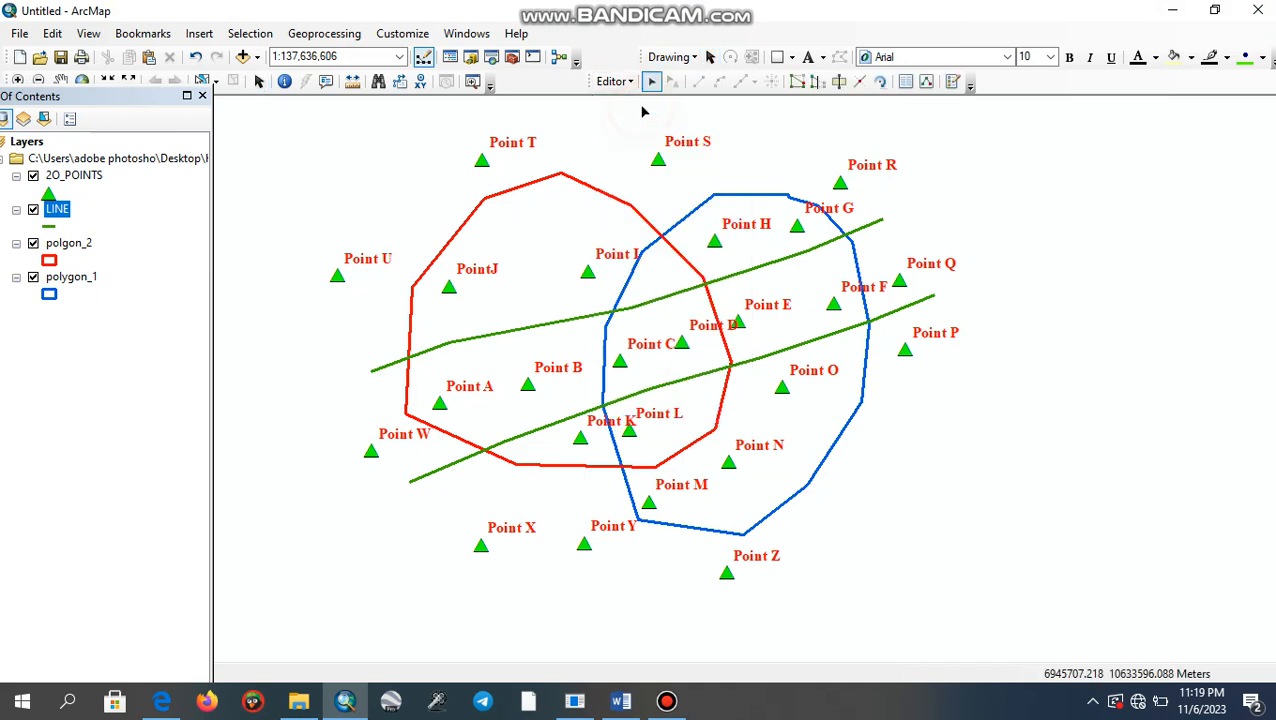
right_click(61, 207)
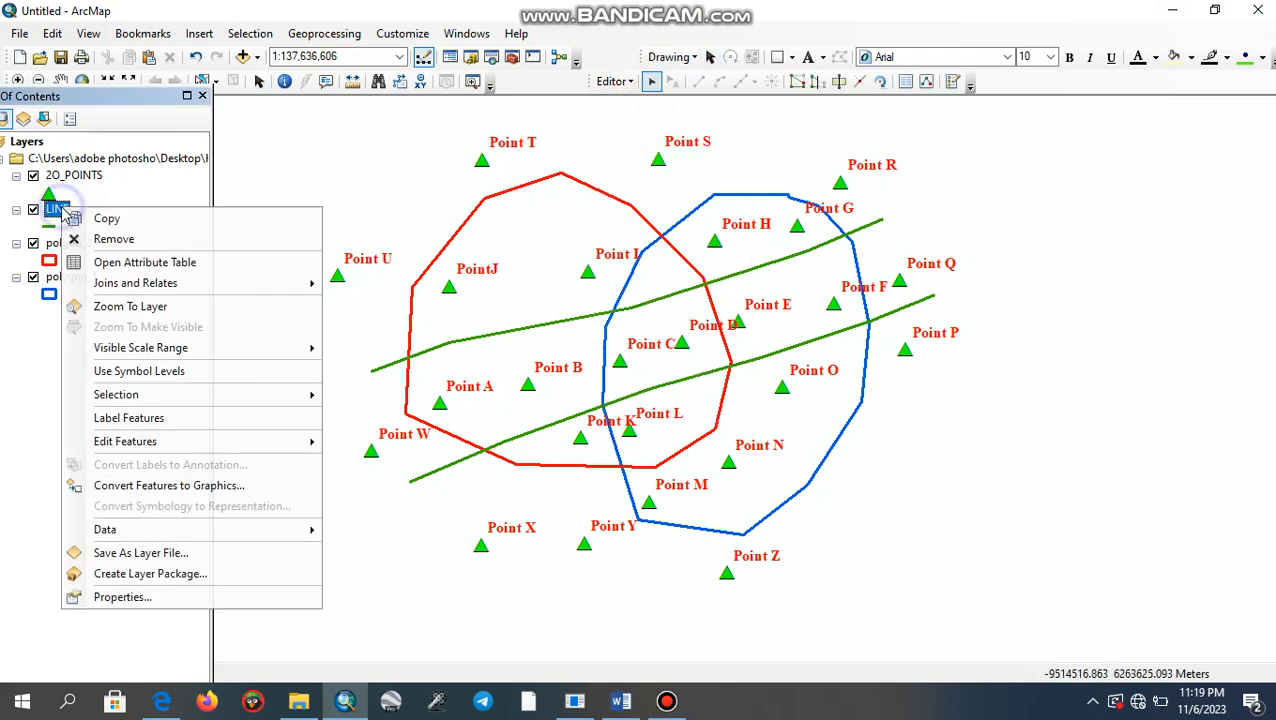
left_click(120, 262)
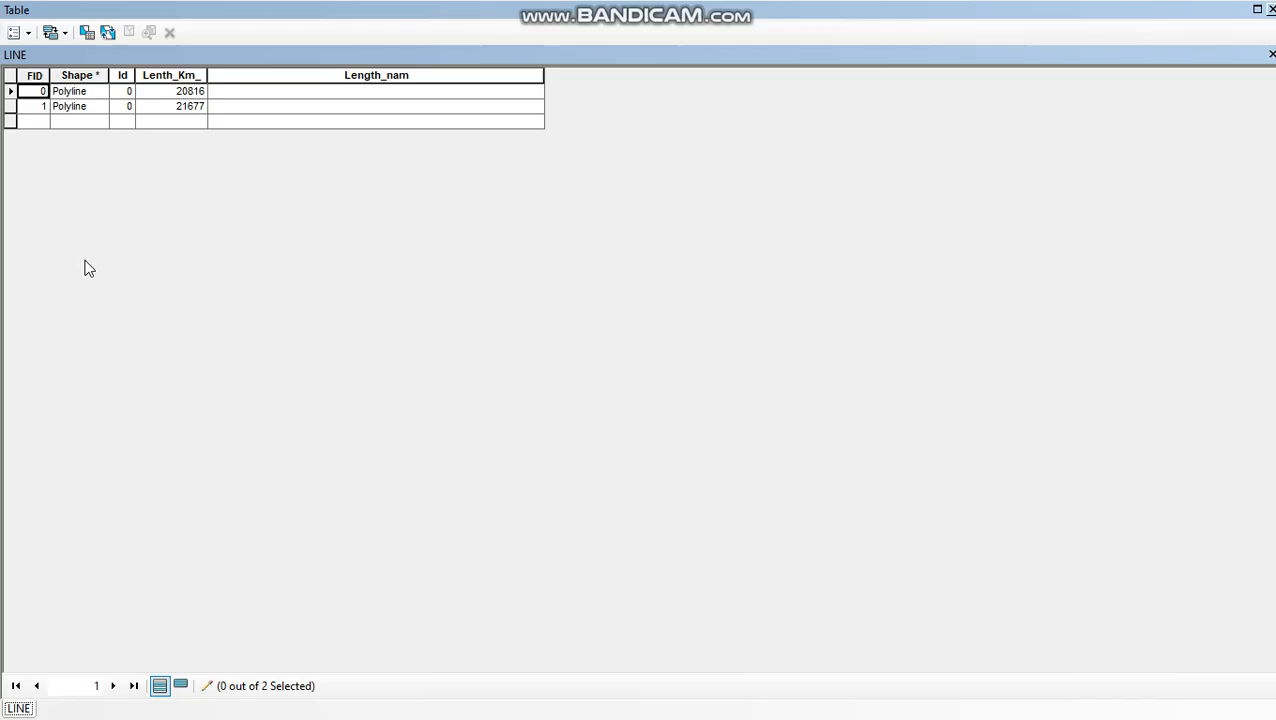
- Enter Road A and Road b as the Length_nam values of the two lines, then stop editing and save the edits
left_click(242, 93)
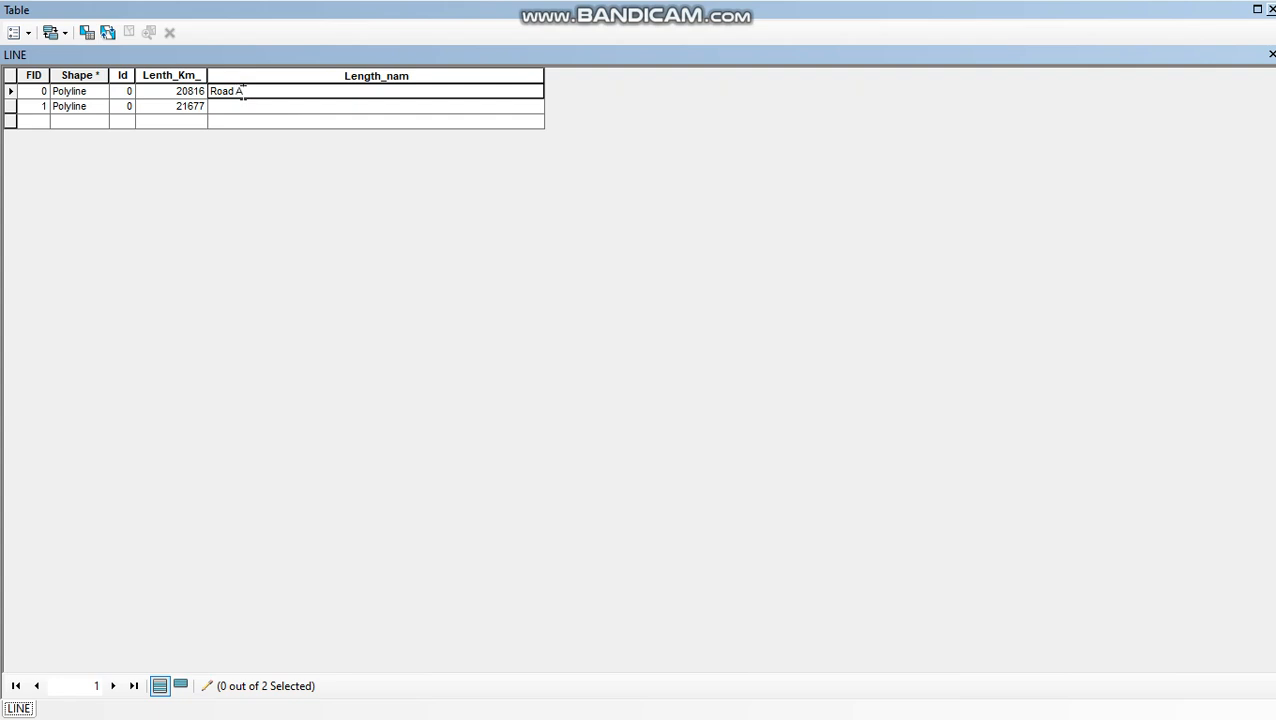
left_click(235, 105)
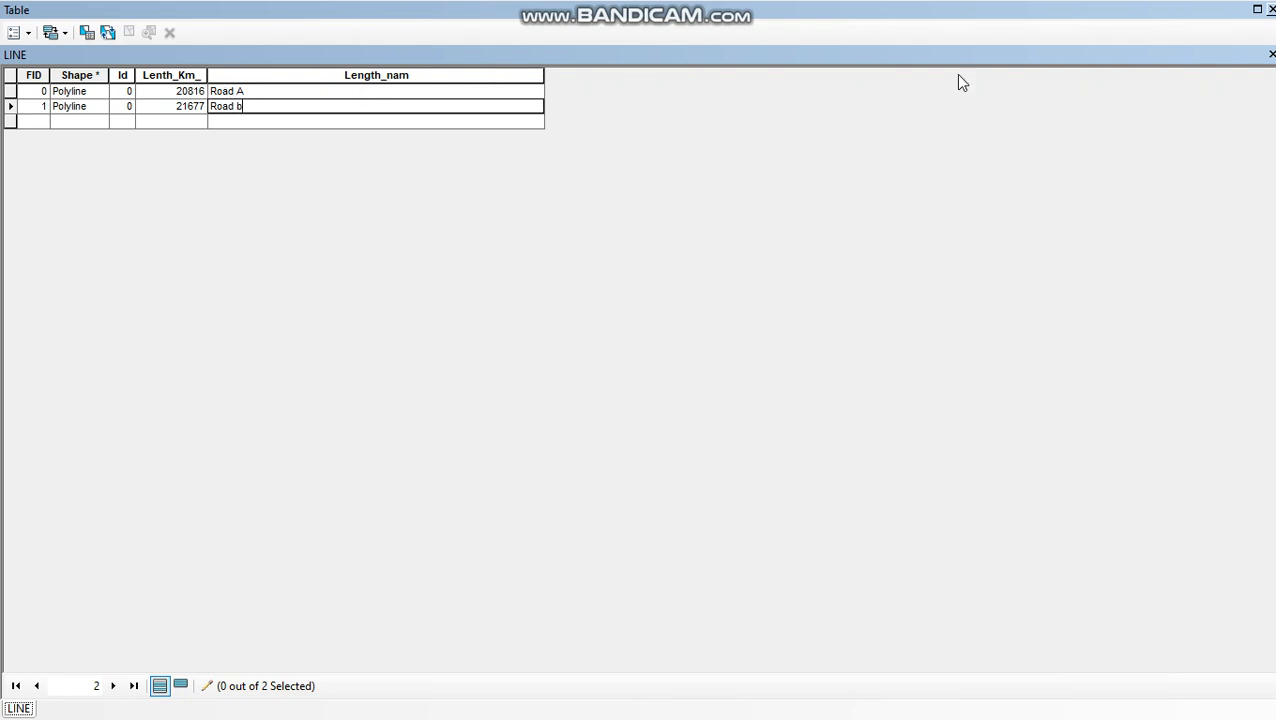
left_click(1271, 9)
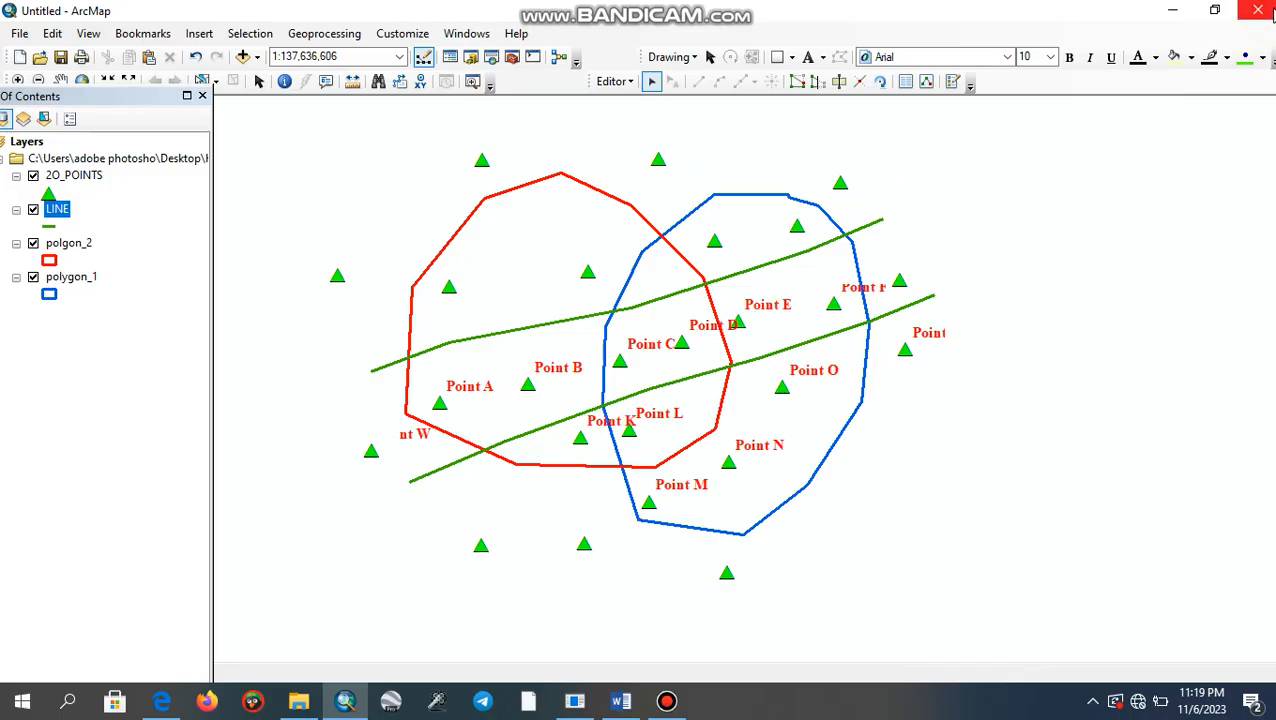
left_click(615, 81)
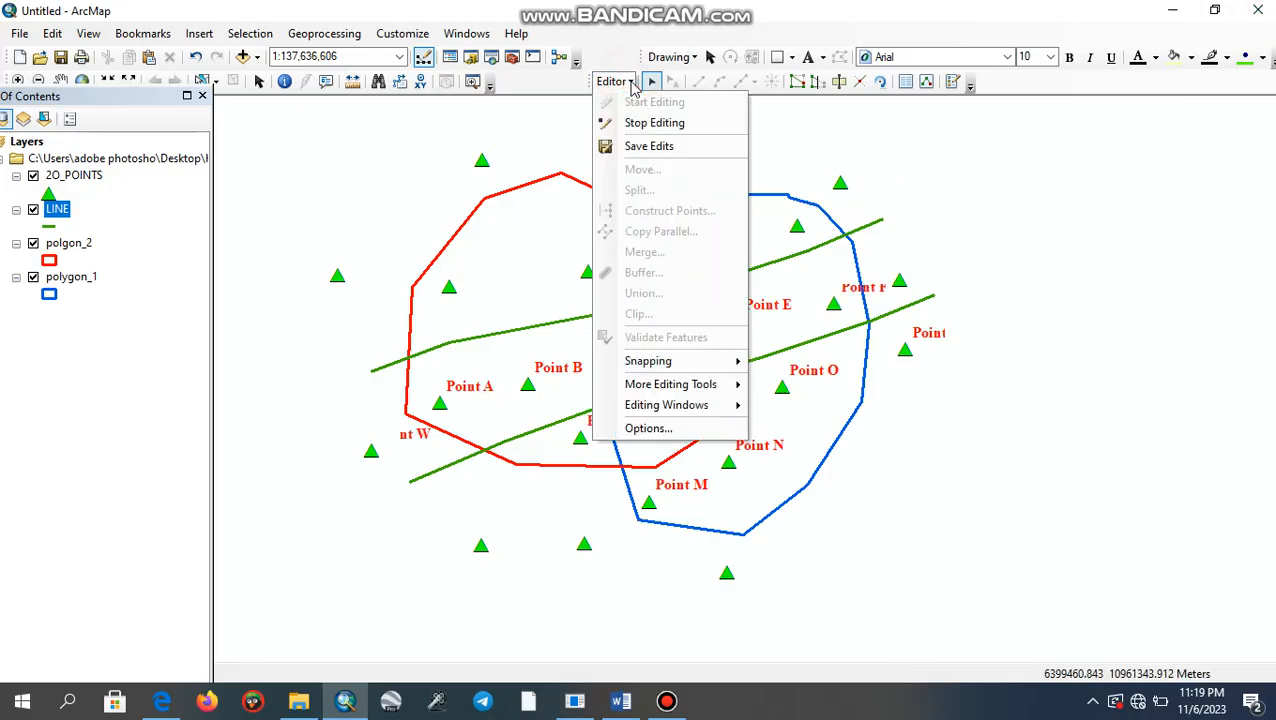
left_click(640, 124)
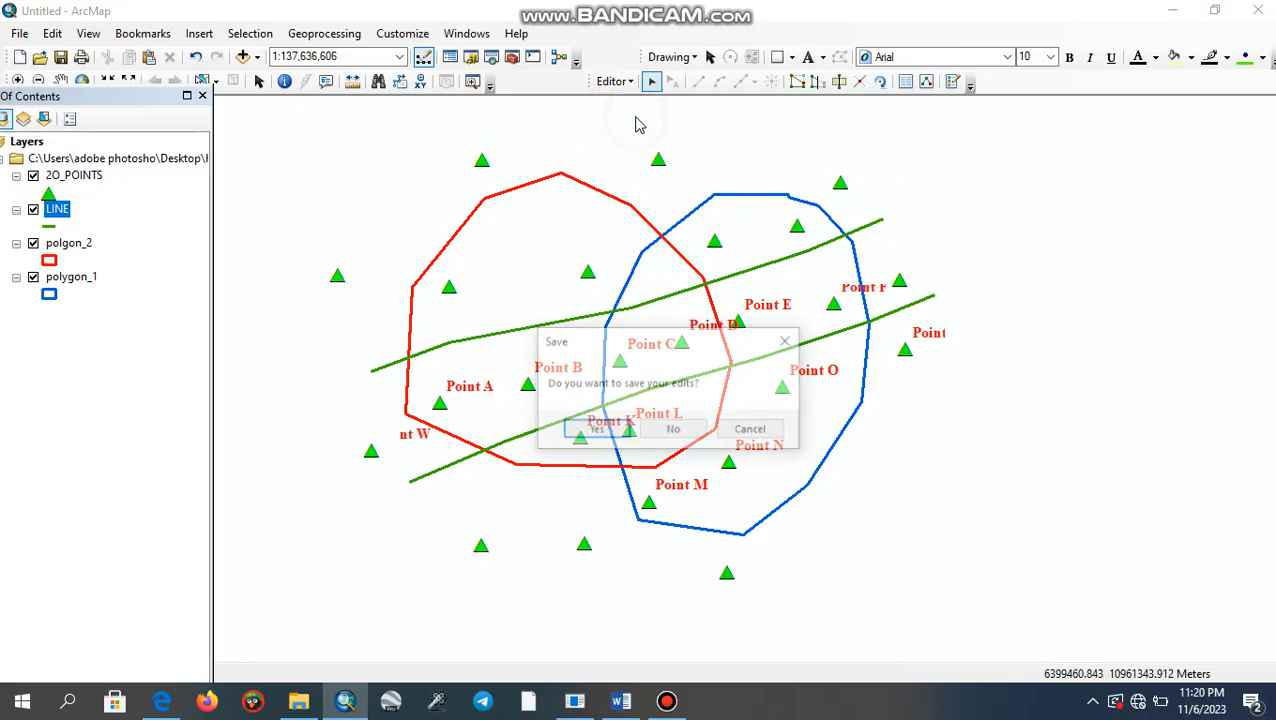
left_click(603, 430)
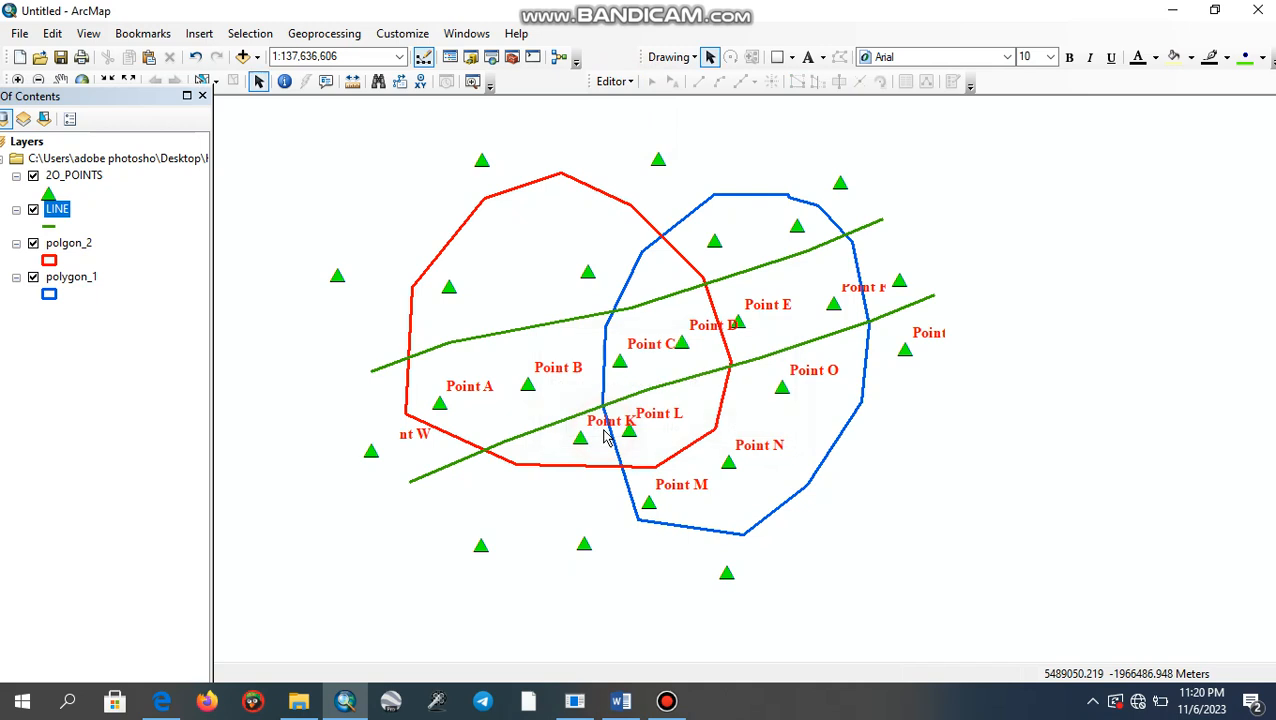
- Turn on labels for the LINE layer in its layer properties, using Length_nam as the label field
right_click(58, 210)
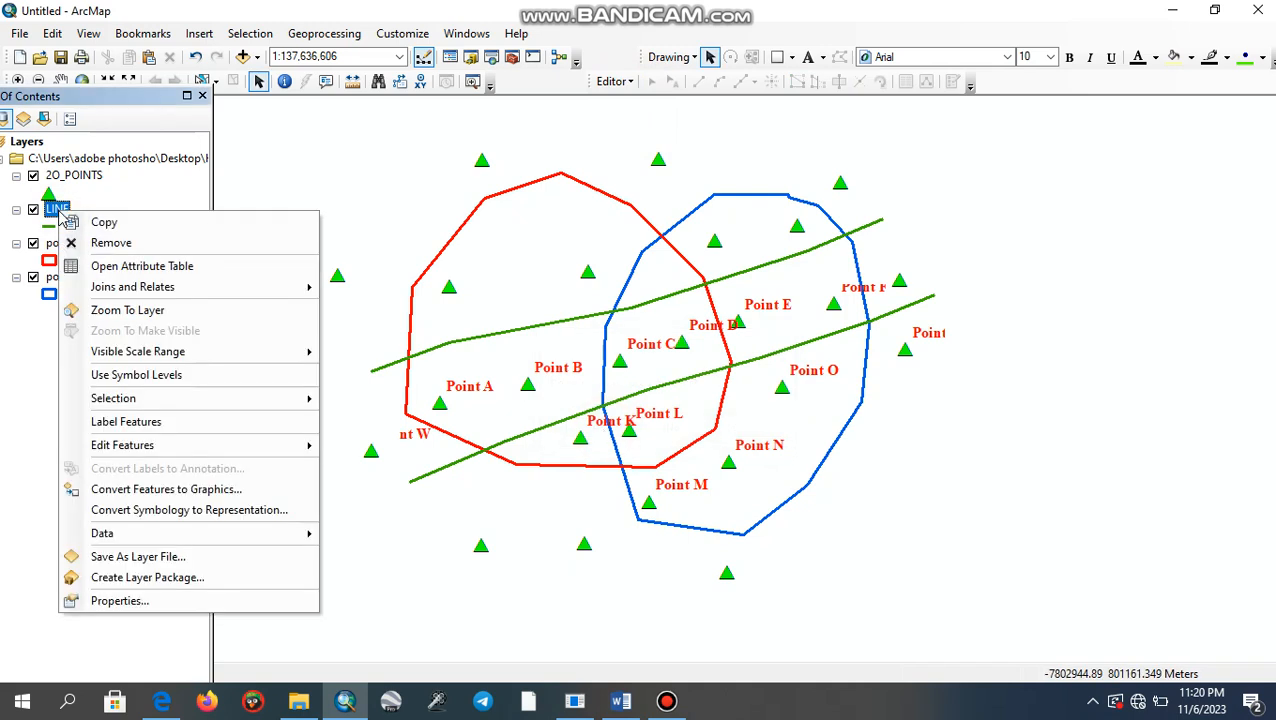
left_click(115, 601)
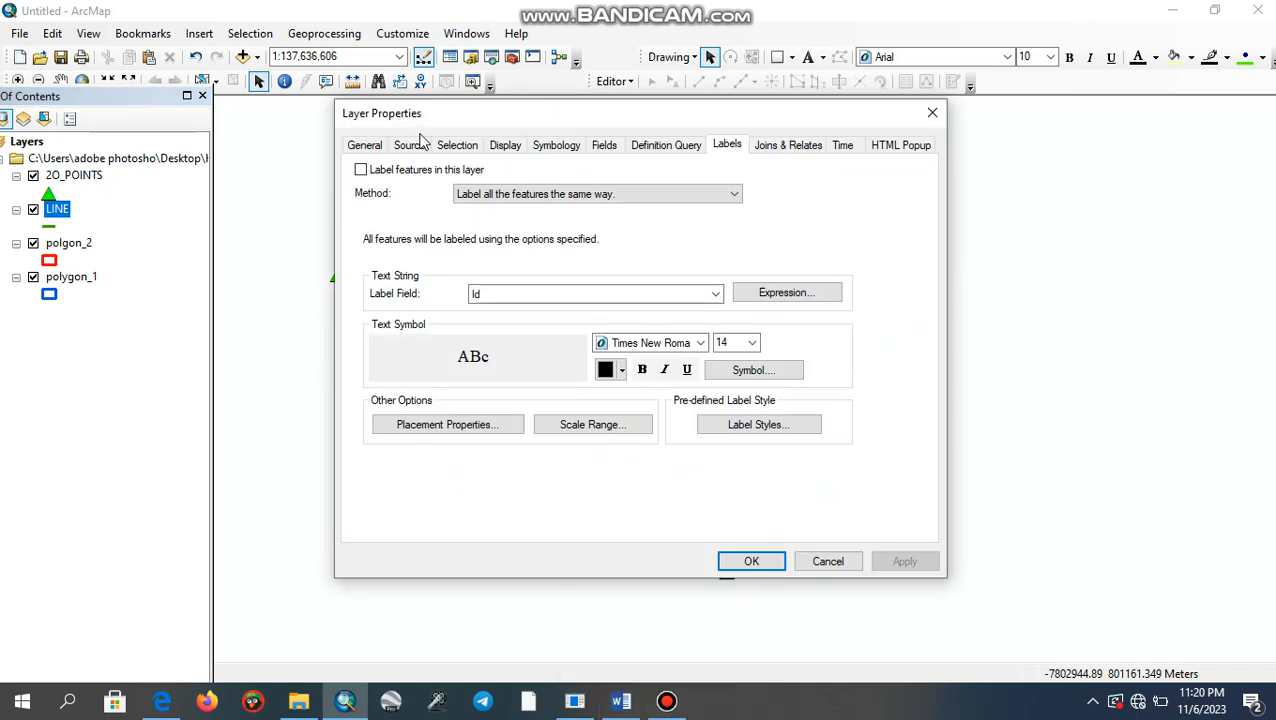
left_click(361, 170)
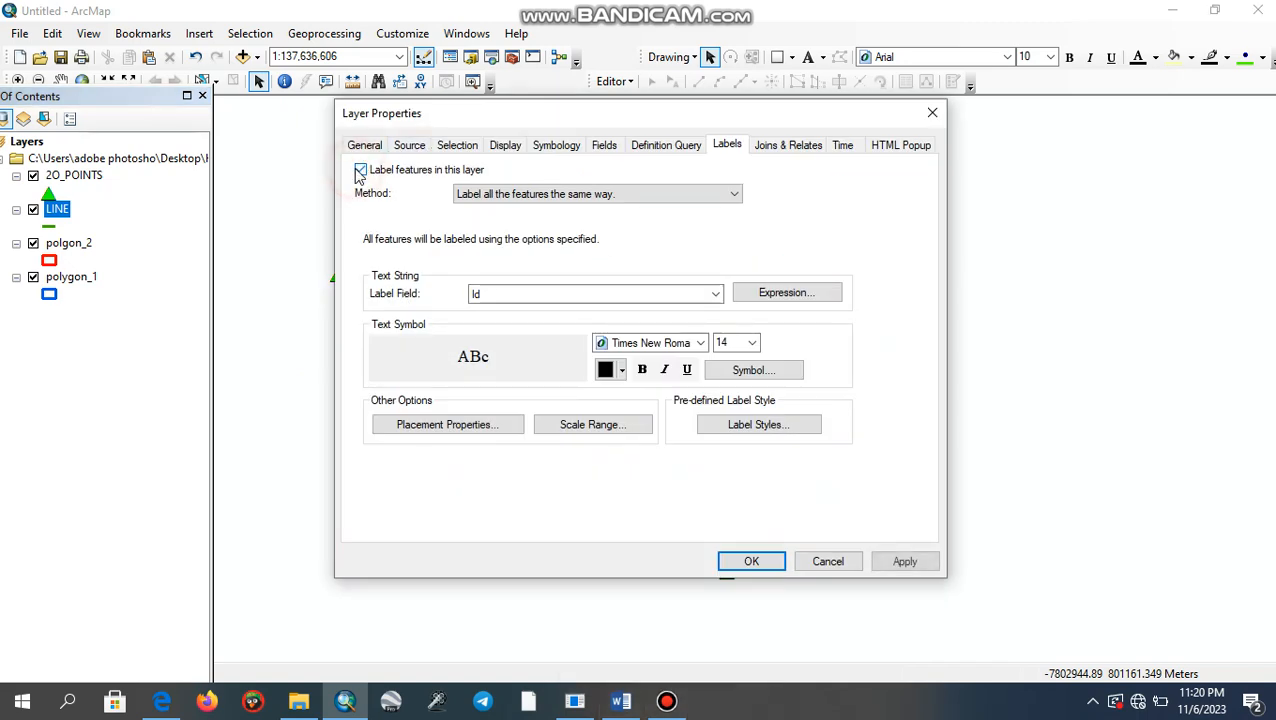
left_click(716, 295)
left_click(663, 351)
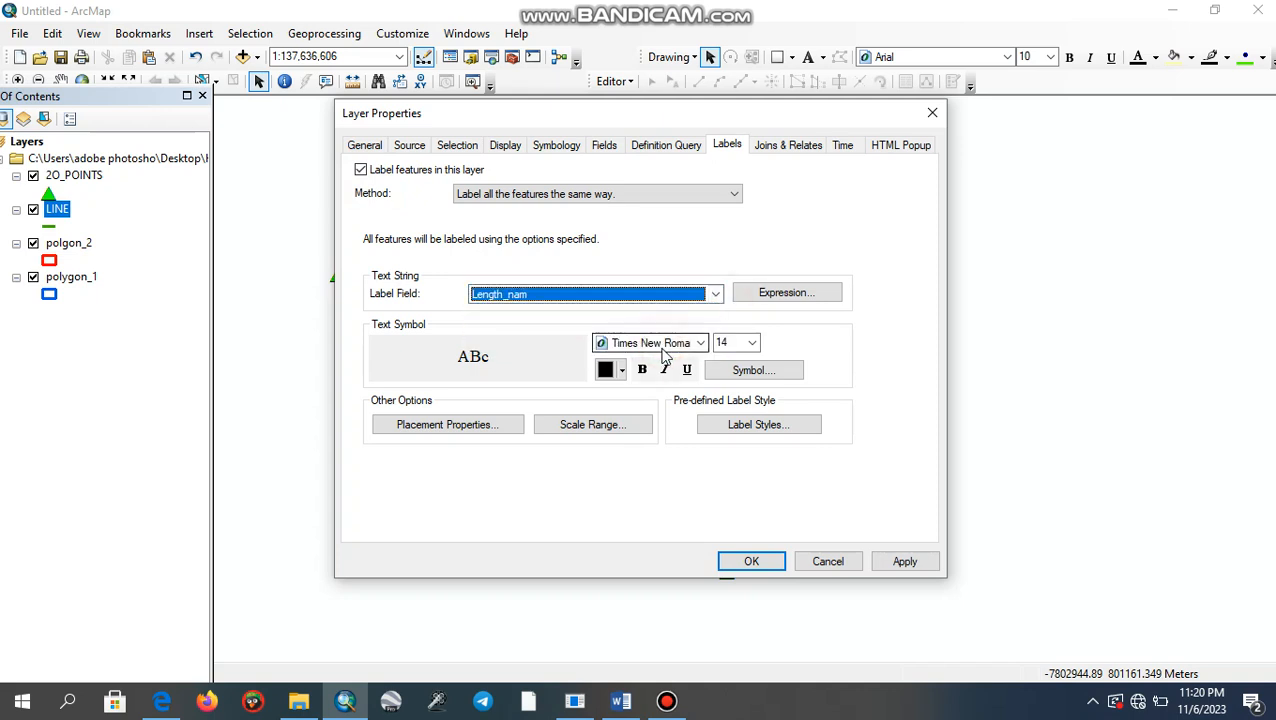
- Make the line labels bold and bright pink, and apply the layer properties
left_click(622, 371)
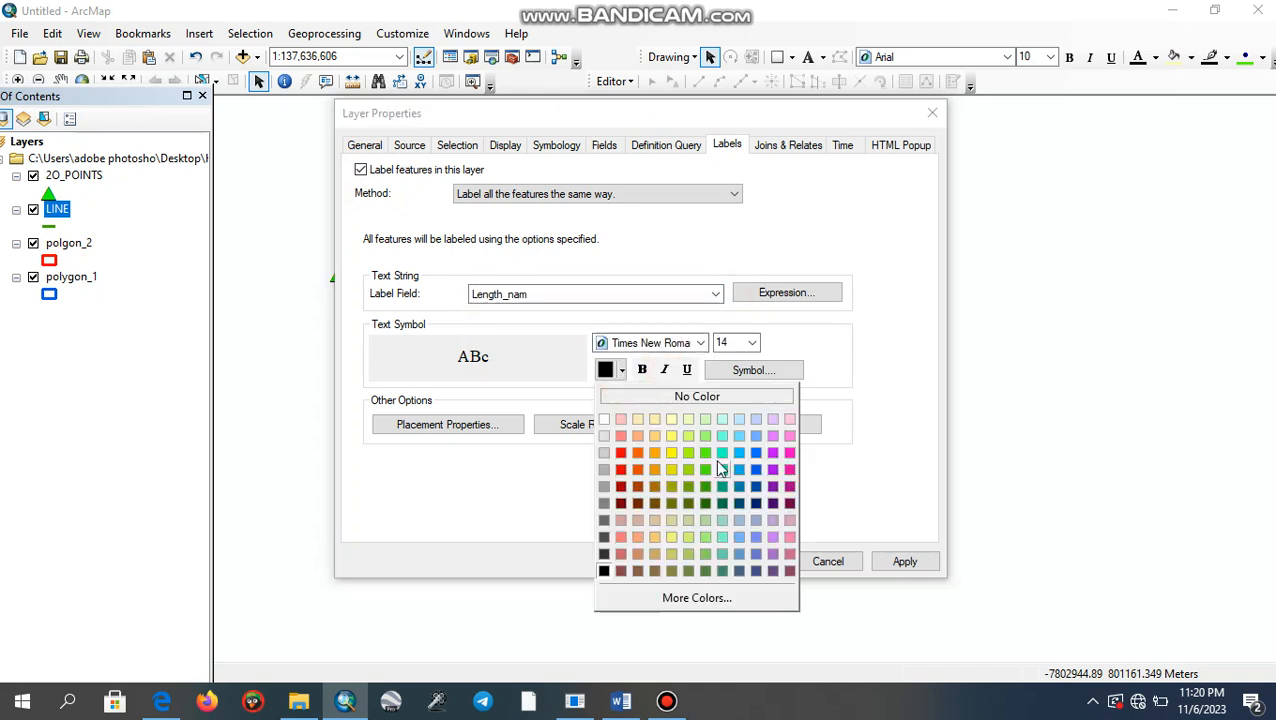
left_click(790, 453)
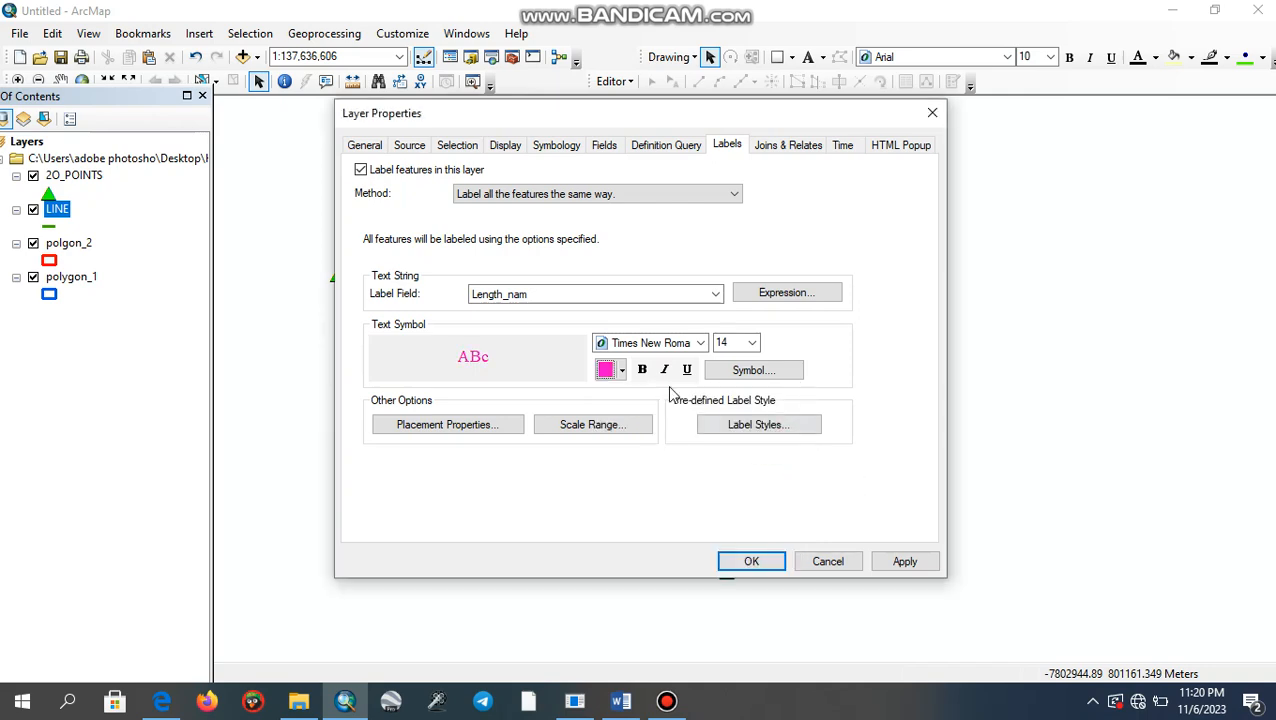
left_click(642, 369)
left_click(904, 561)
left_click(755, 561)
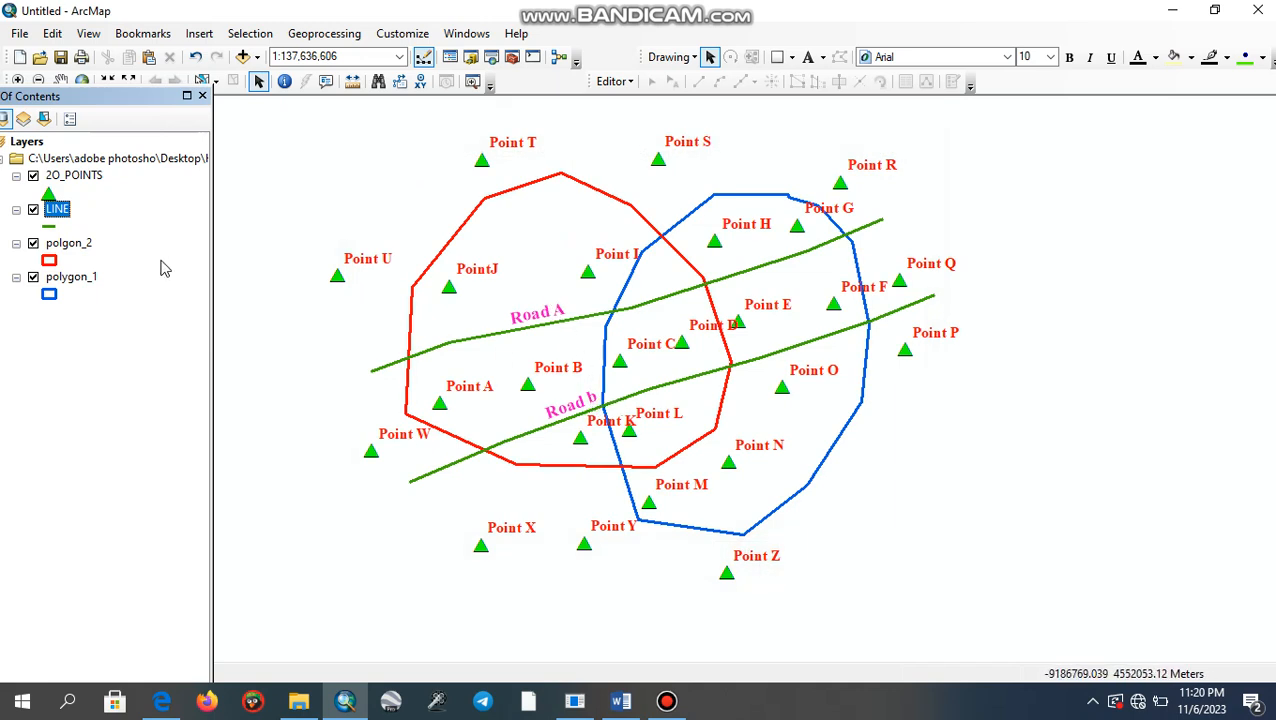
- Open the attribute table of the polgon_2 layer
left_click(84, 249)
right_click(86, 249)
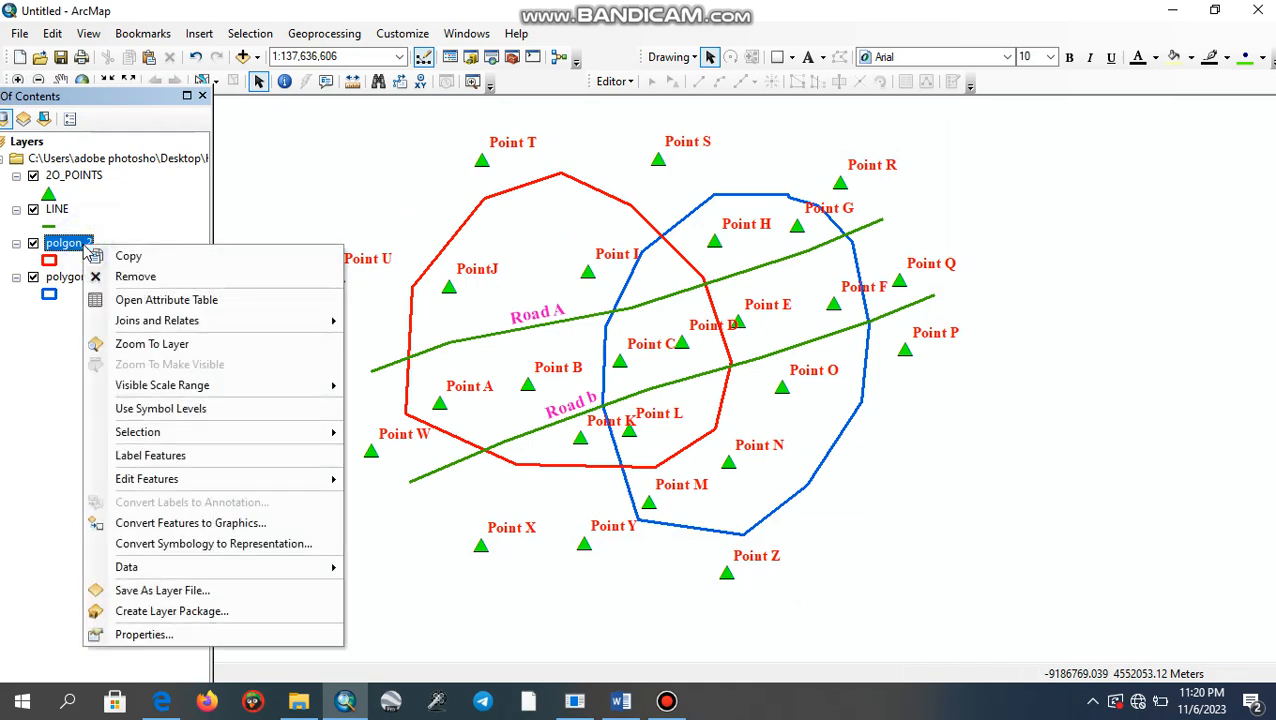
left_click(114, 300)
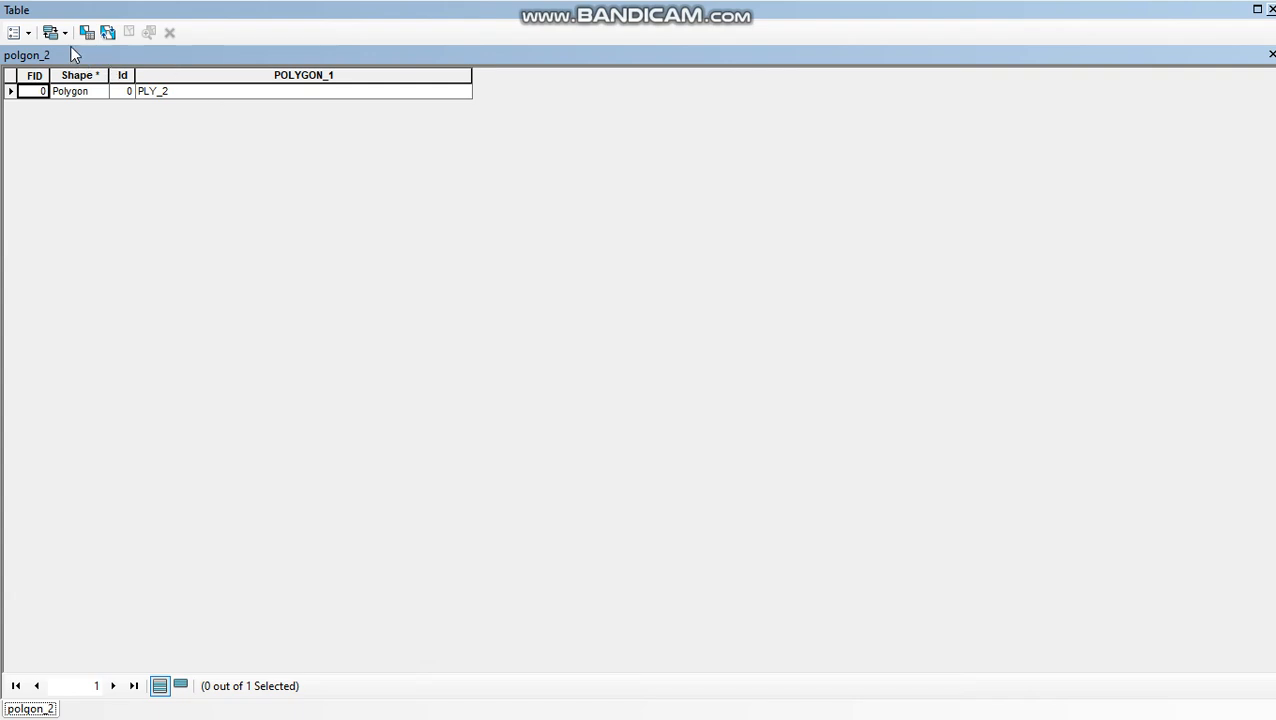
- Add a Float field named permiter(km) to the polgon_2 table, accepting the automatic name change
left_click(20, 32)
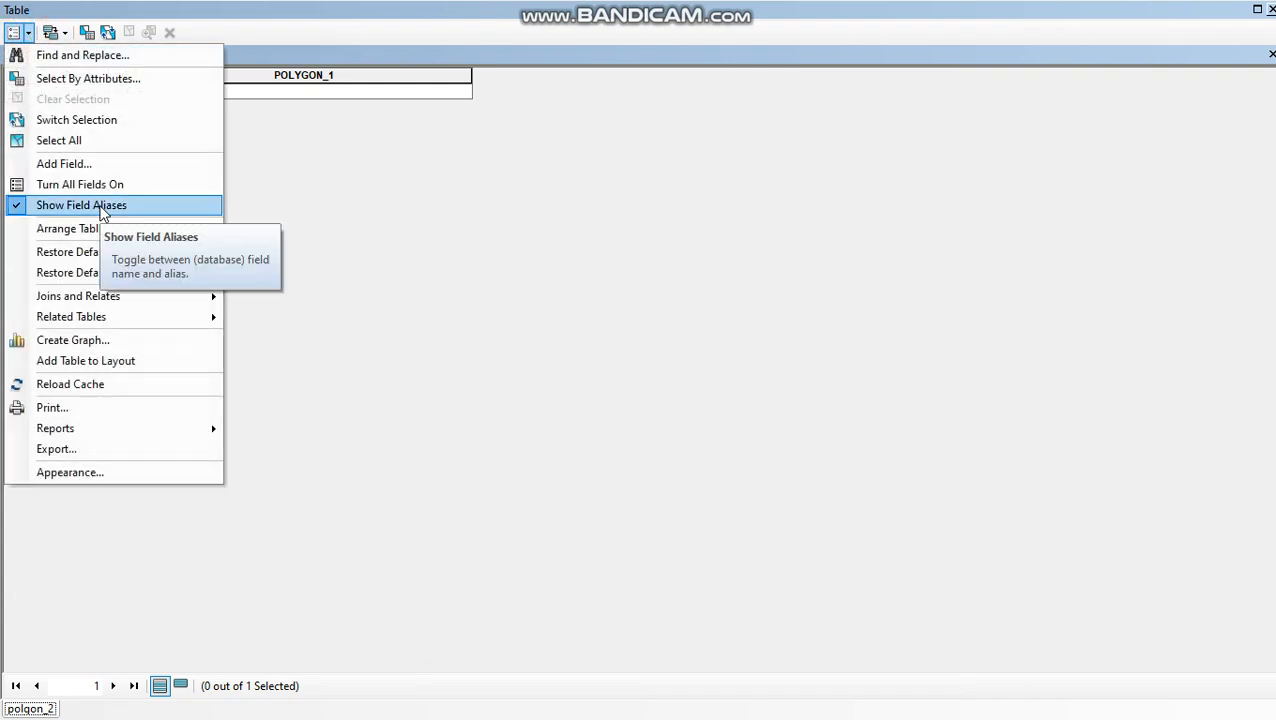
left_click(77, 160)
type("permiter(km")
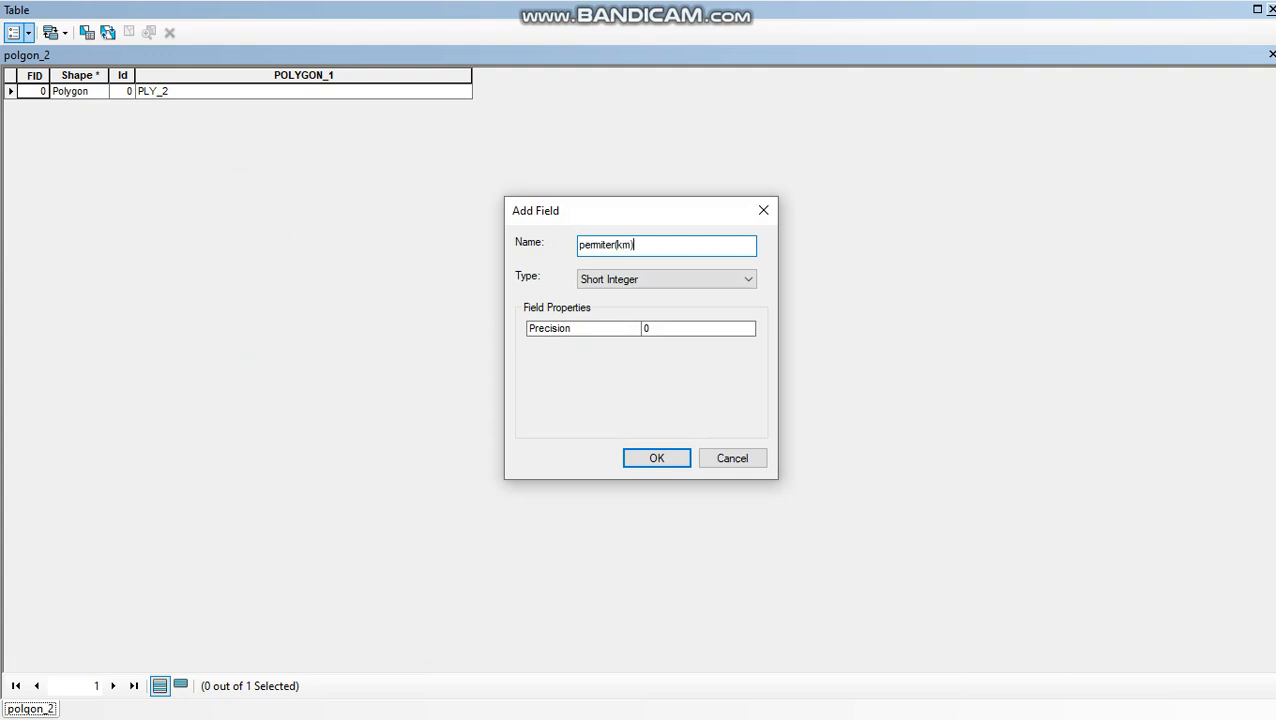
left_click(752, 280)
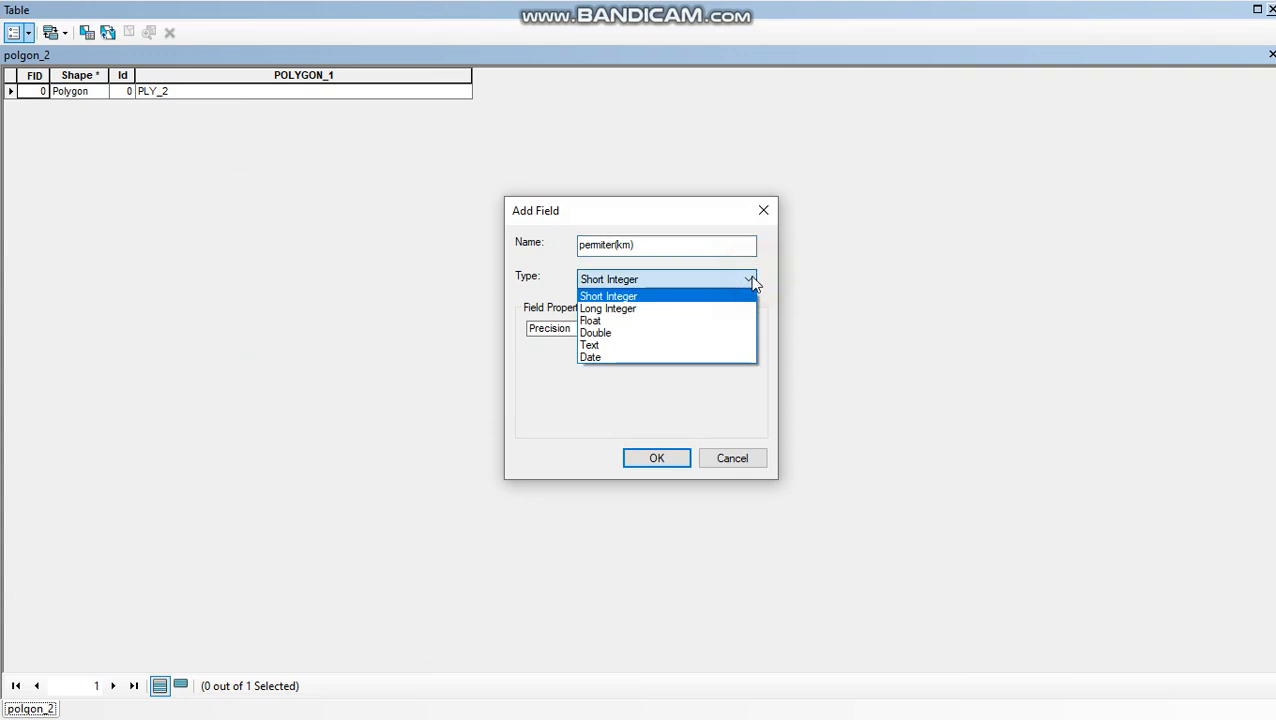
left_click(712, 322)
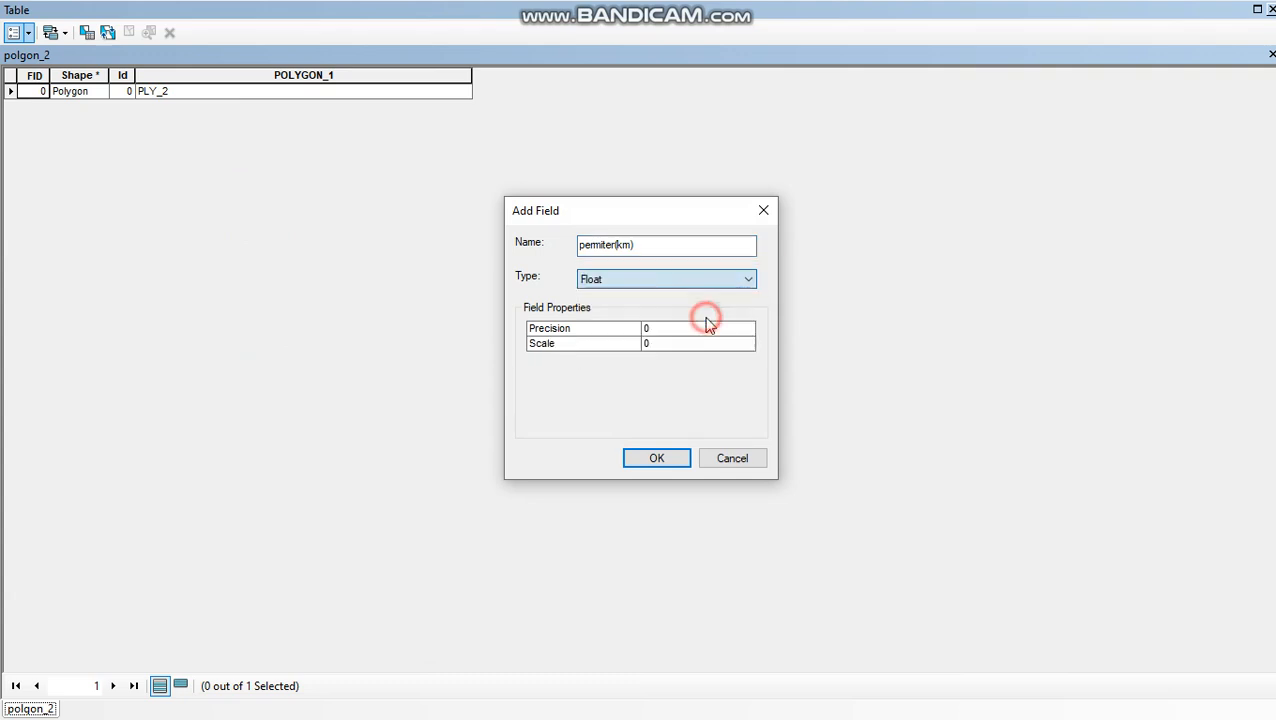
left_click(656, 462)
left_click(724, 445)
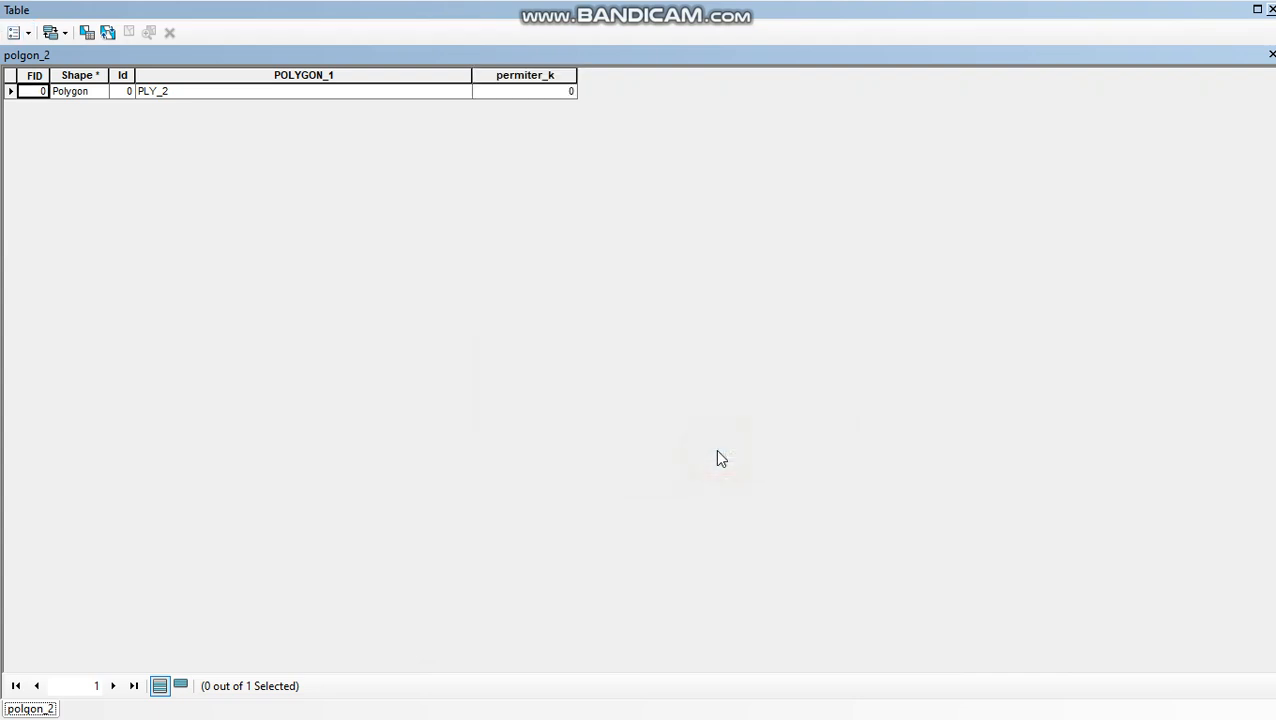
- Delete the permiter_k field from the polgon_2 table
left_click(517, 79)
right_click(517, 79)
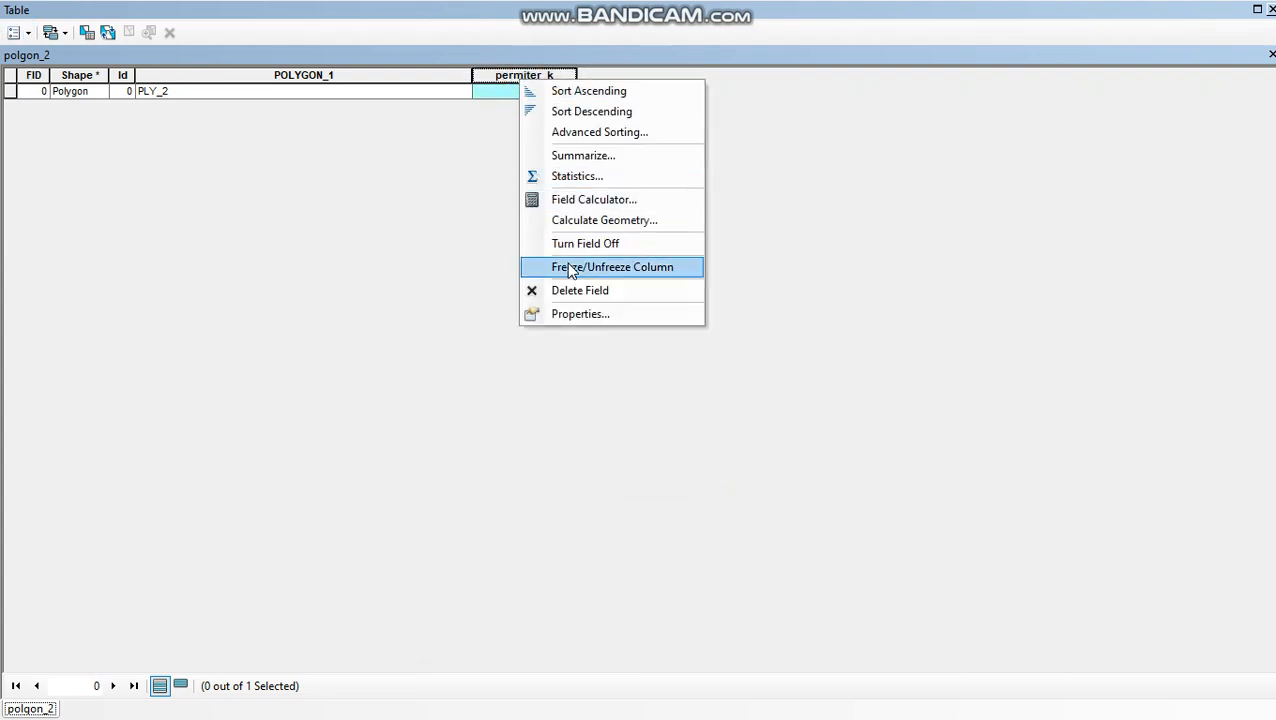
left_click(572, 290)
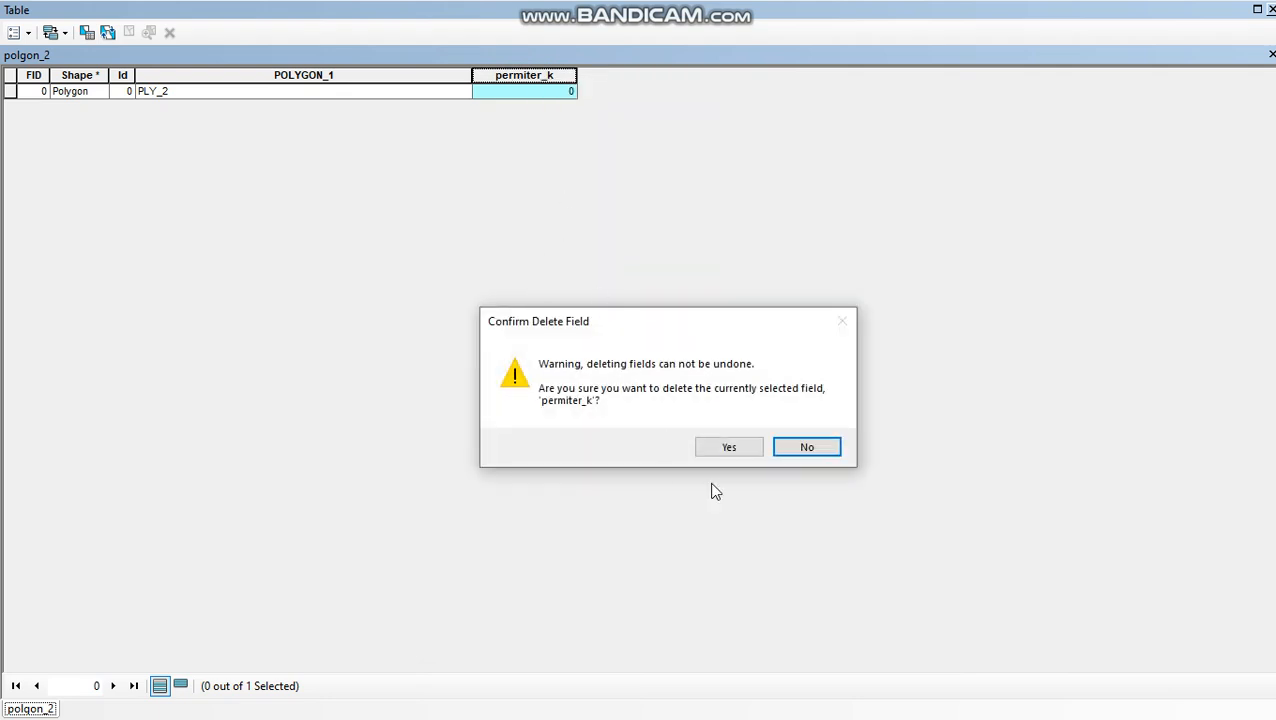
left_click(722, 452)
- Add a Double field named Permeter(Km) to the polgon_2 table, accepting the automatic name change
left_click(64, 33)
left_click(25, 35)
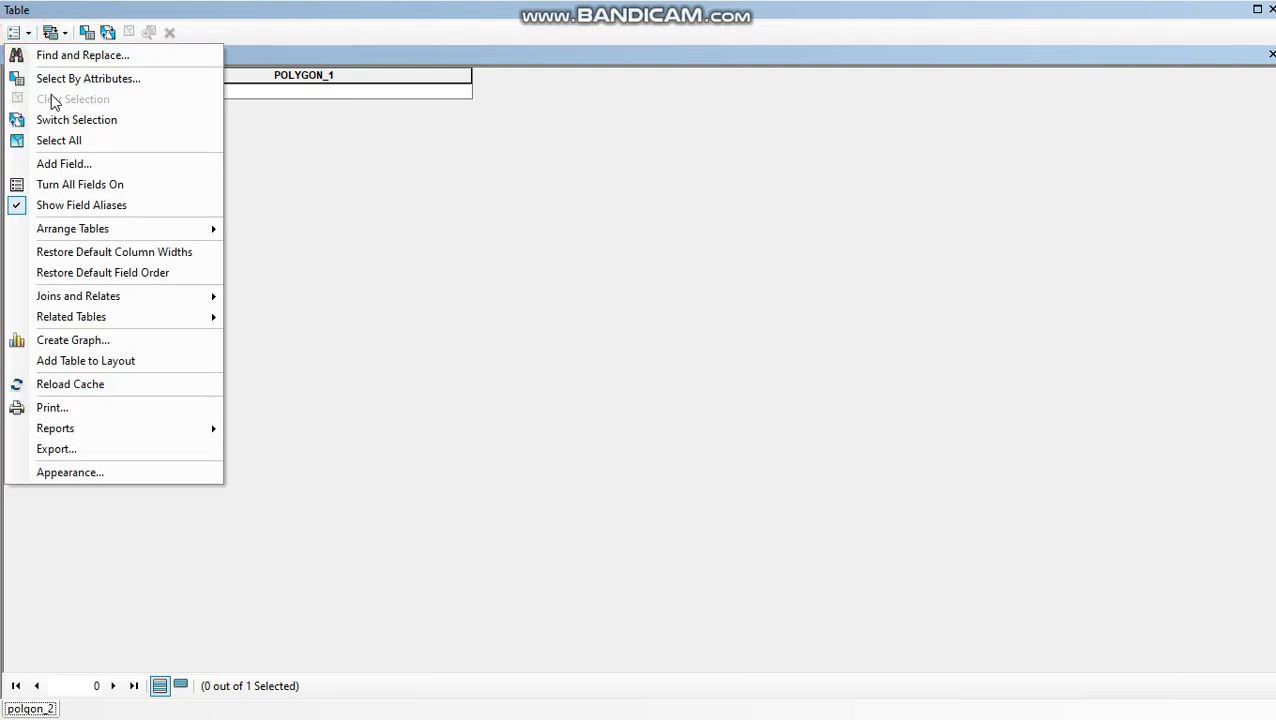
left_click(62, 162)
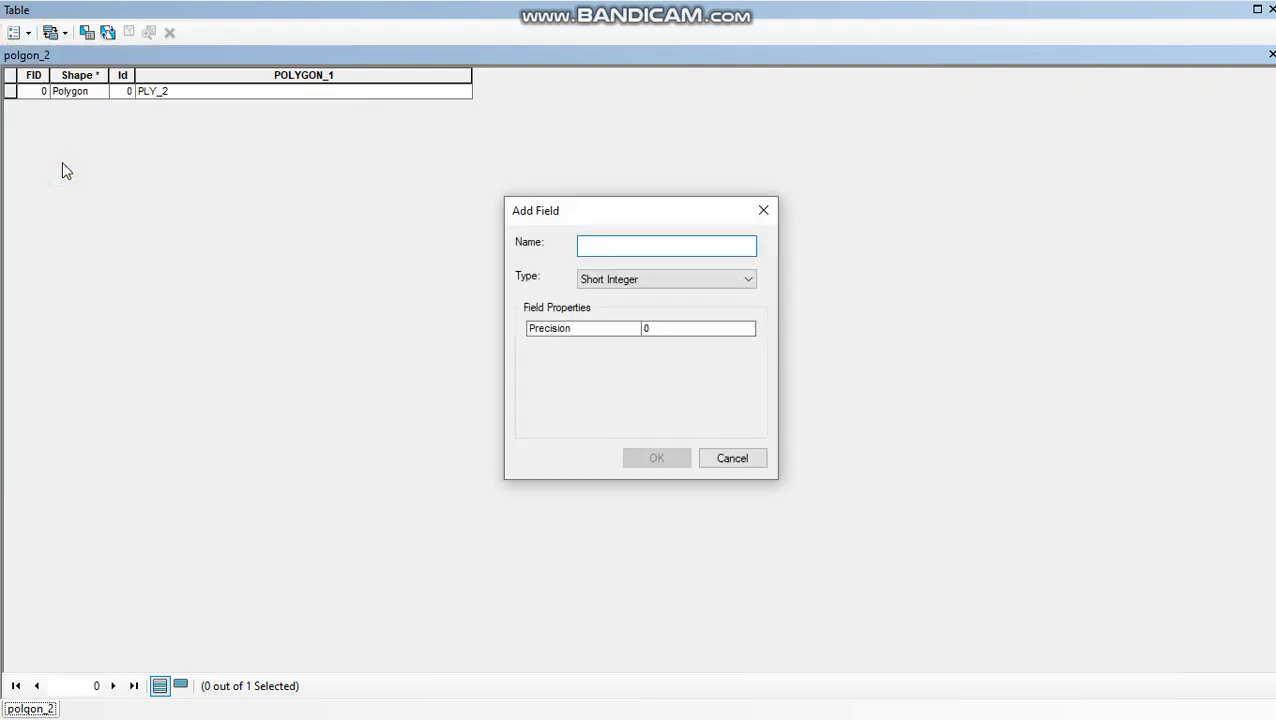
type("PERMETR")
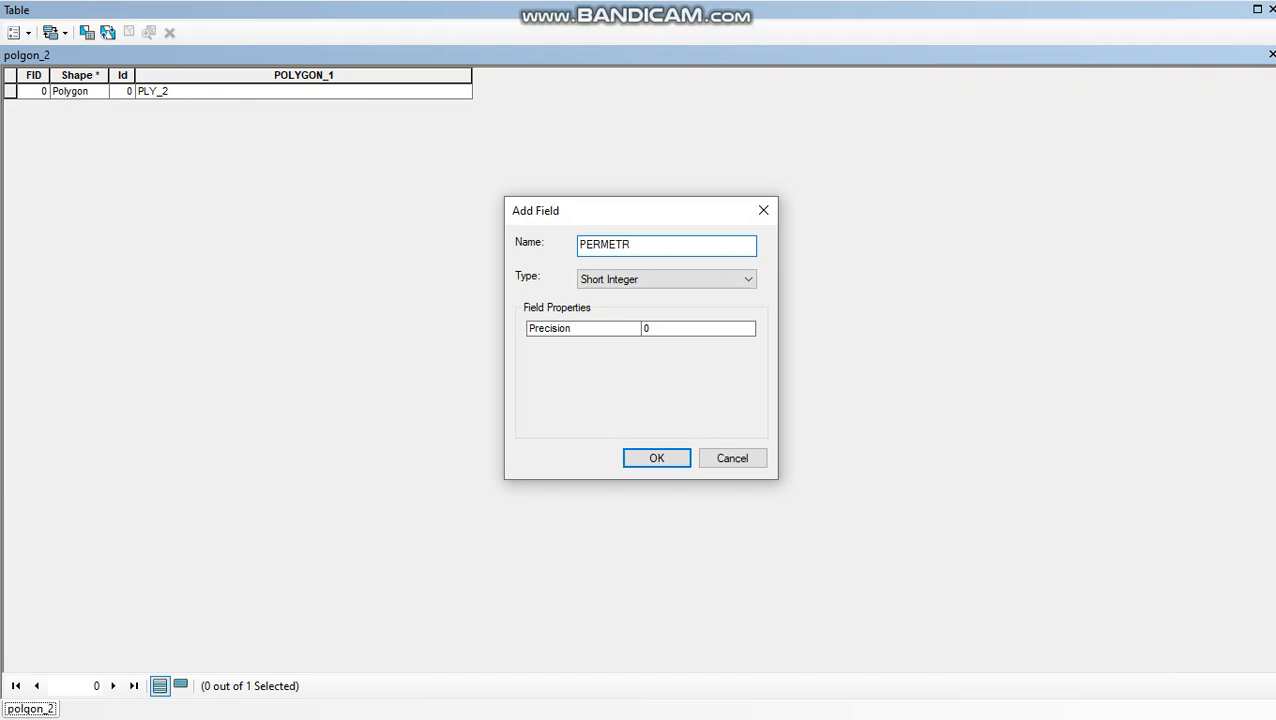
key("BackSpace")
key("BackSpace")
left_click(752, 273)
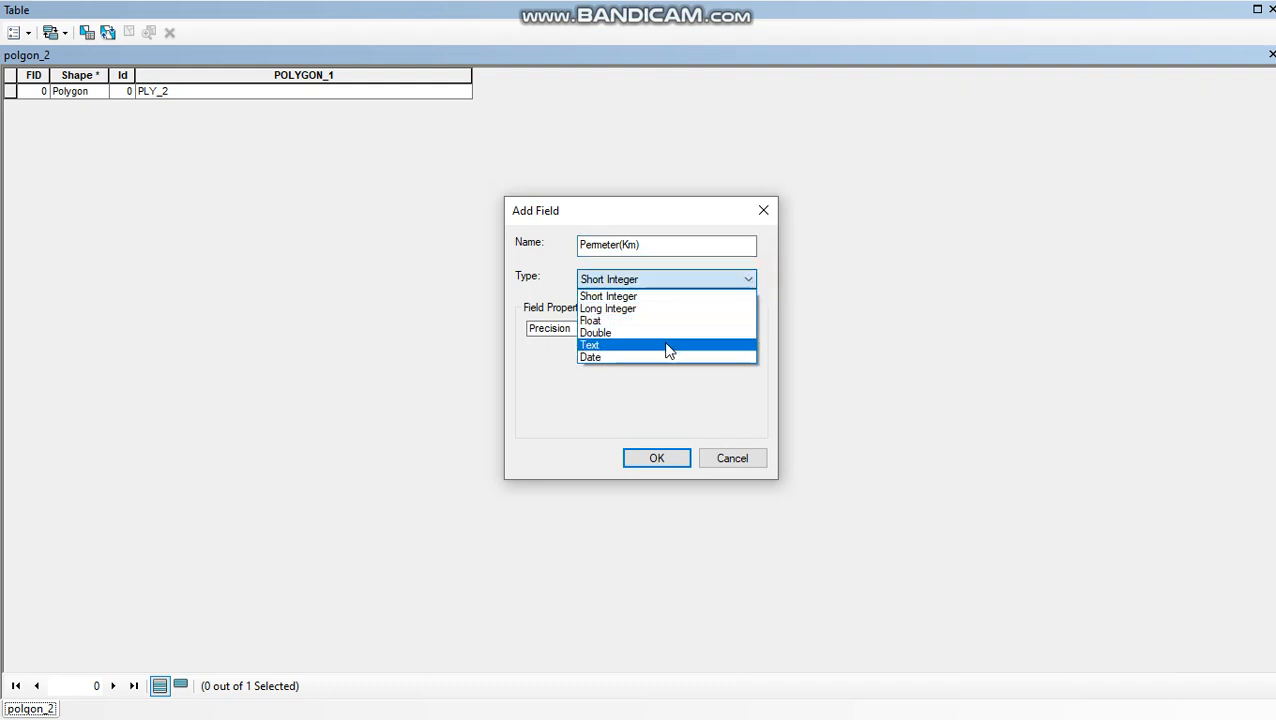
left_click(665, 298)
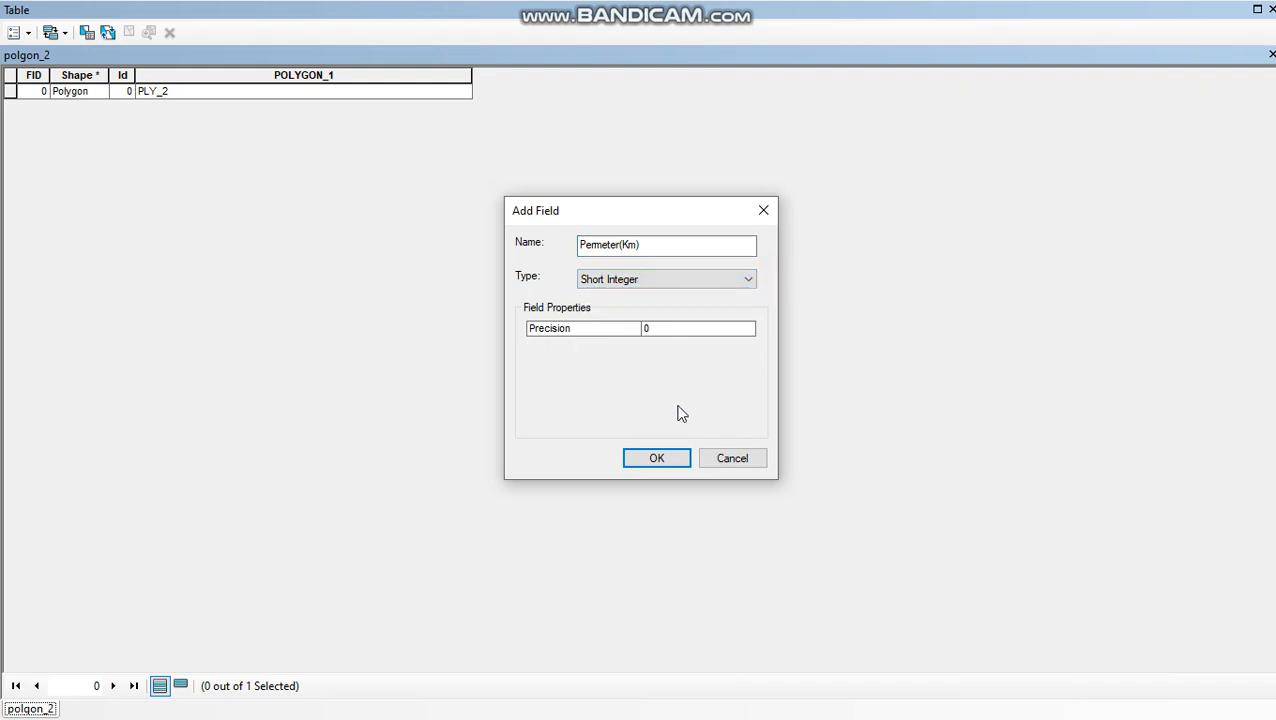
left_click(744, 278)
left_click(719, 322)
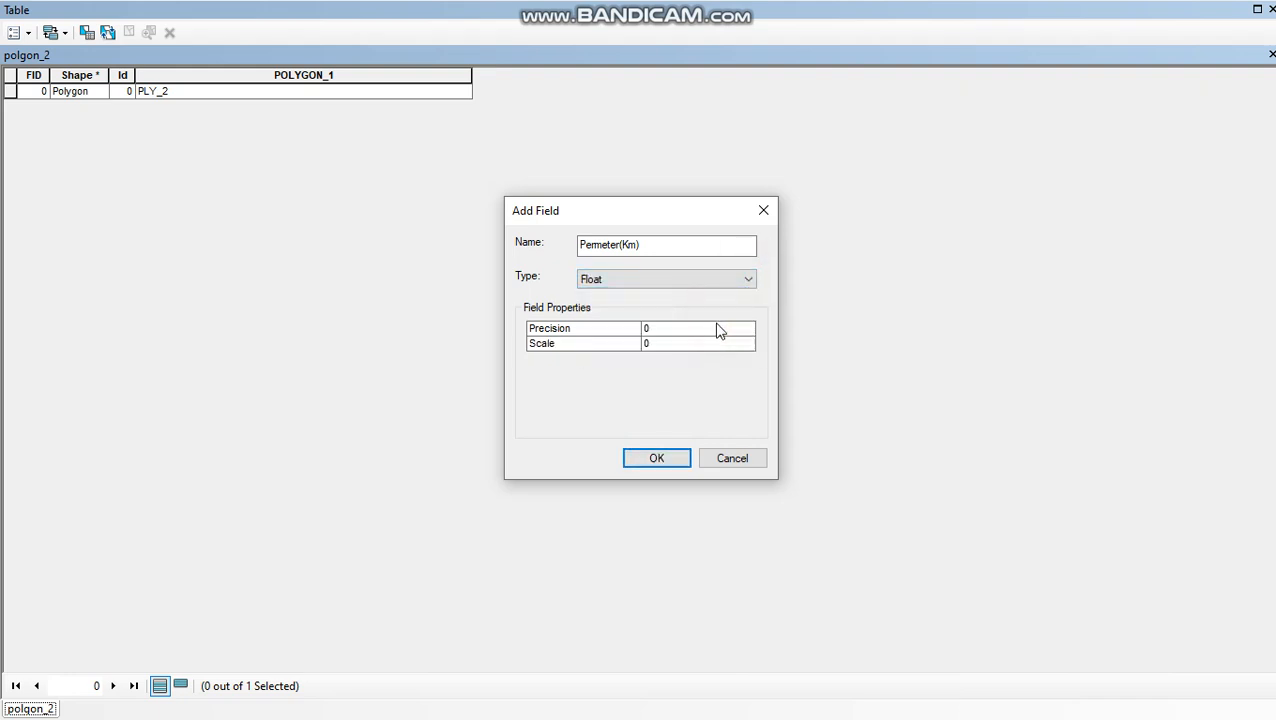
left_click(746, 281)
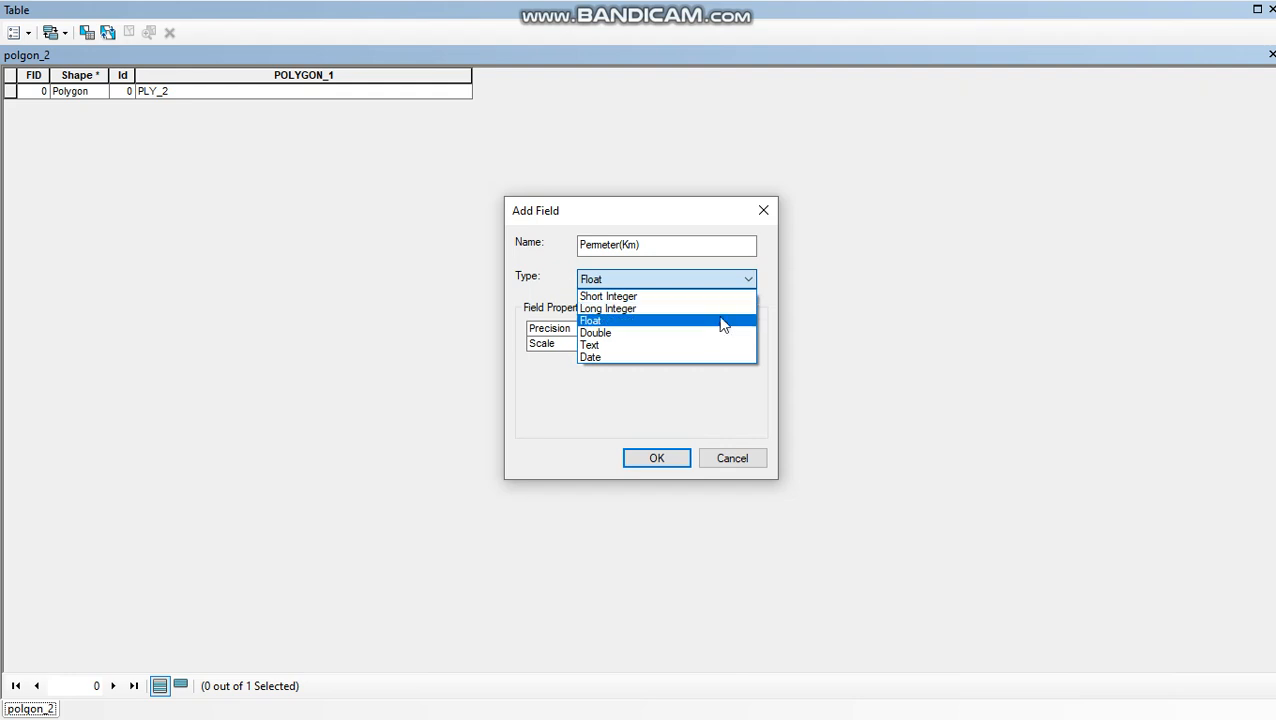
left_click(714, 331)
left_click(648, 450)
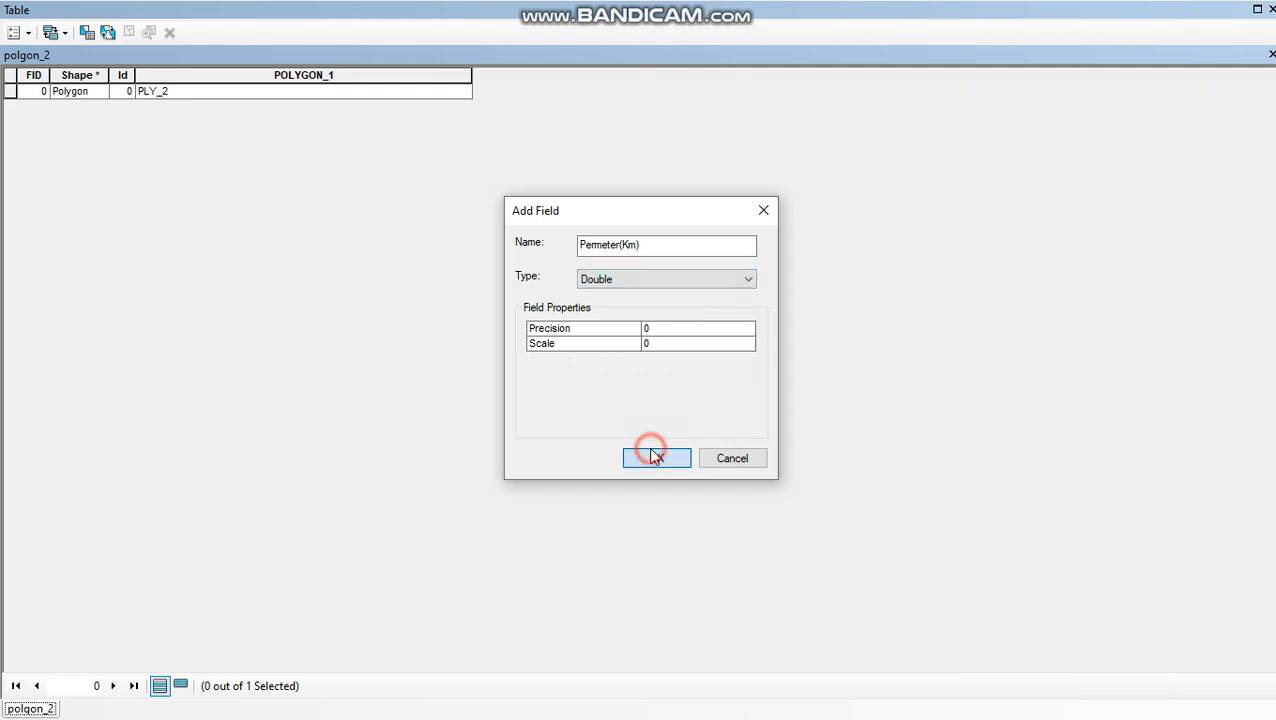
left_click(707, 449)
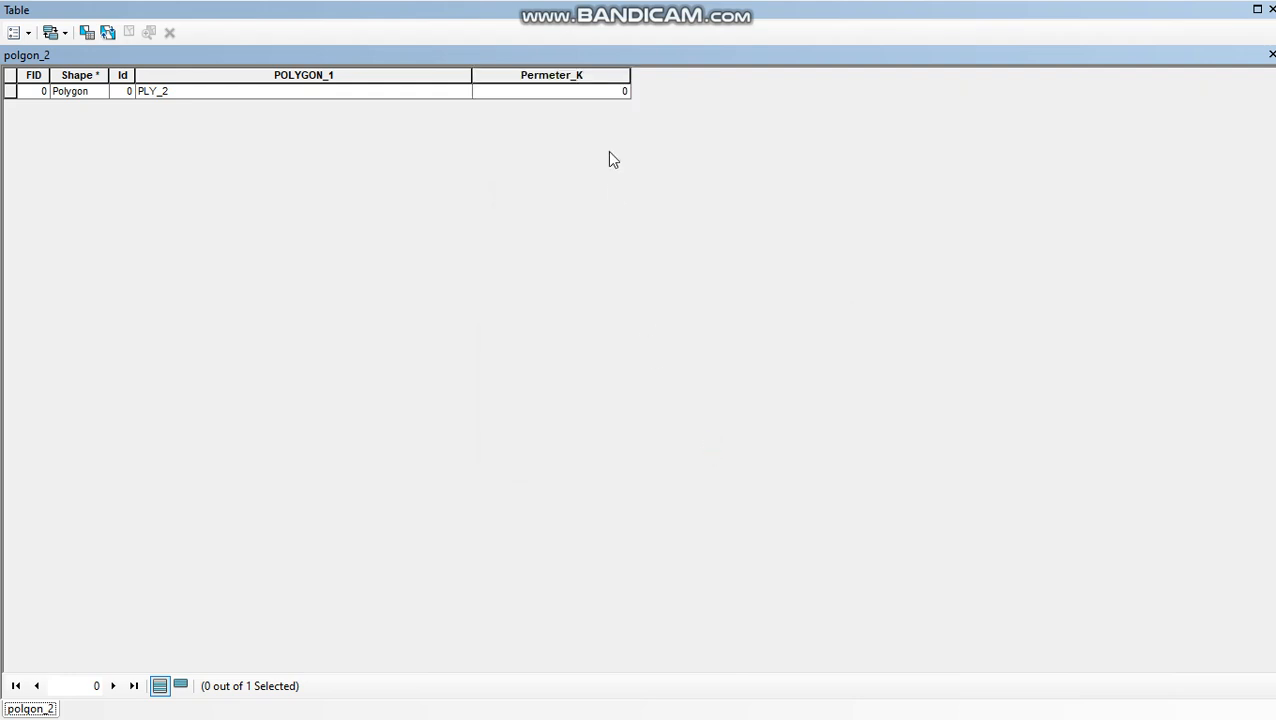
- Add a Double field named Area(km2) to the polgon_2 table, accepting the automatic name change
left_click(65, 32)
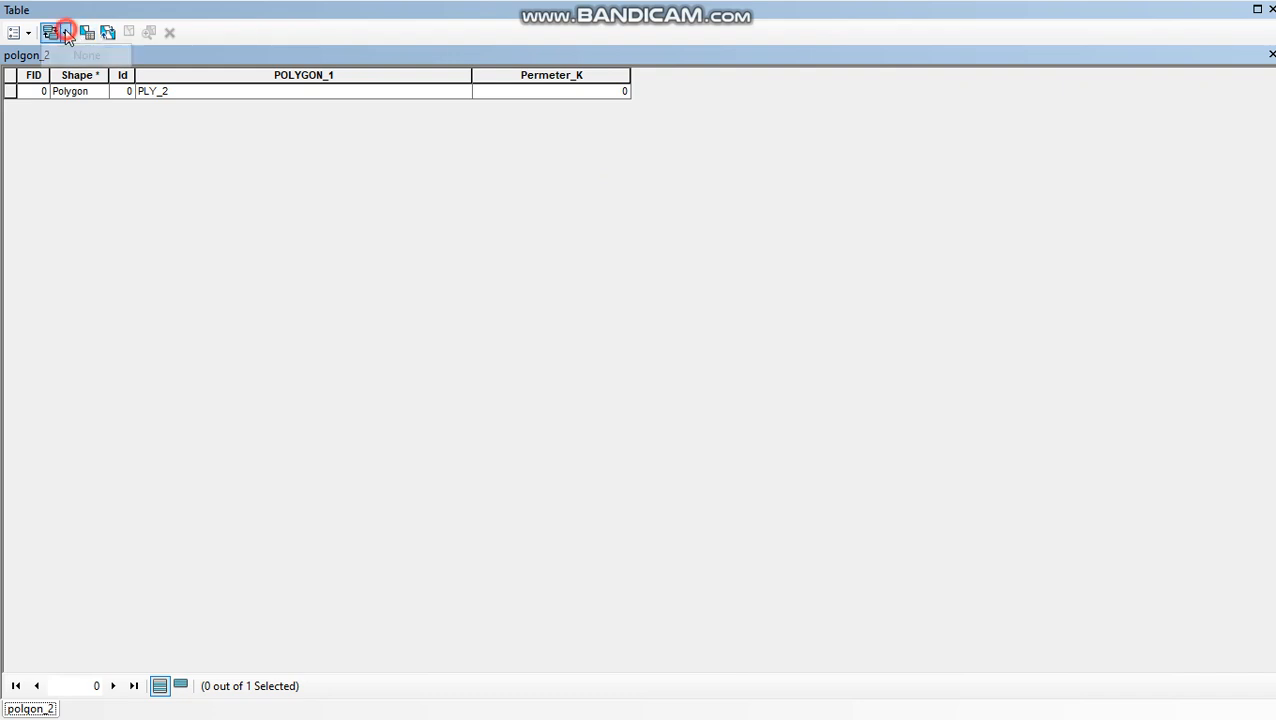
left_click(30, 33)
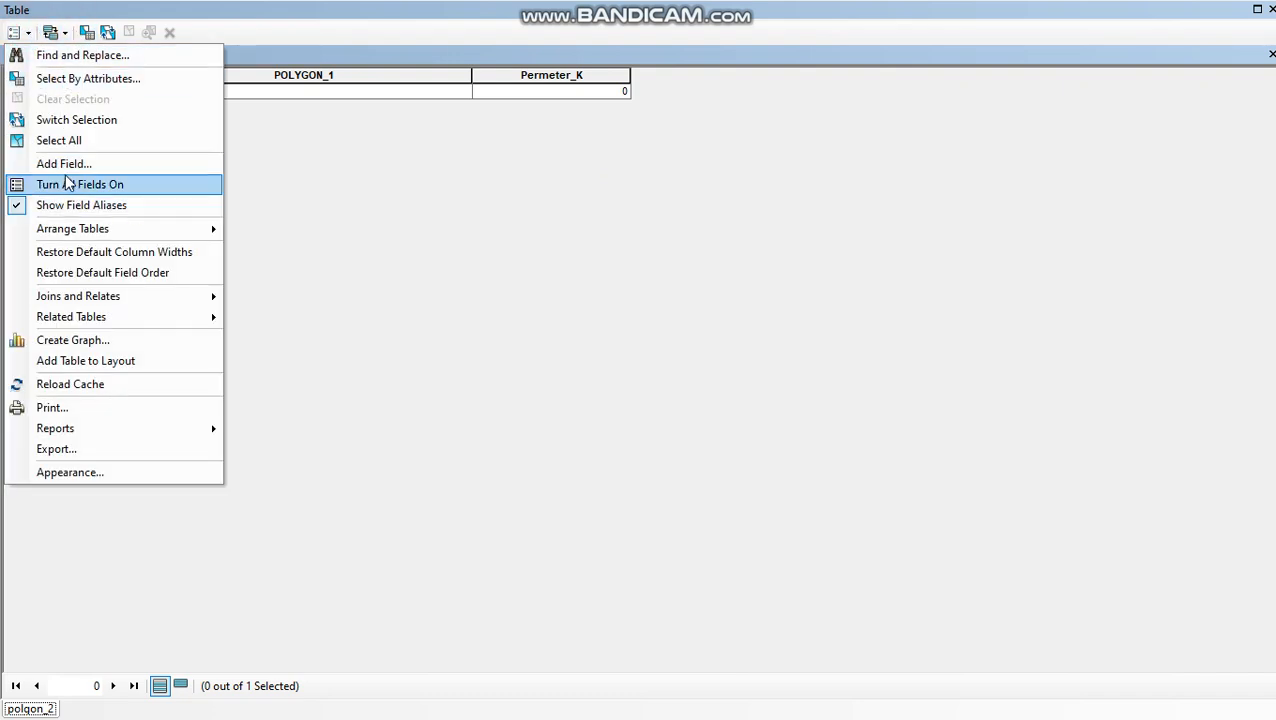
left_click(60, 163)
type("Area(km2")
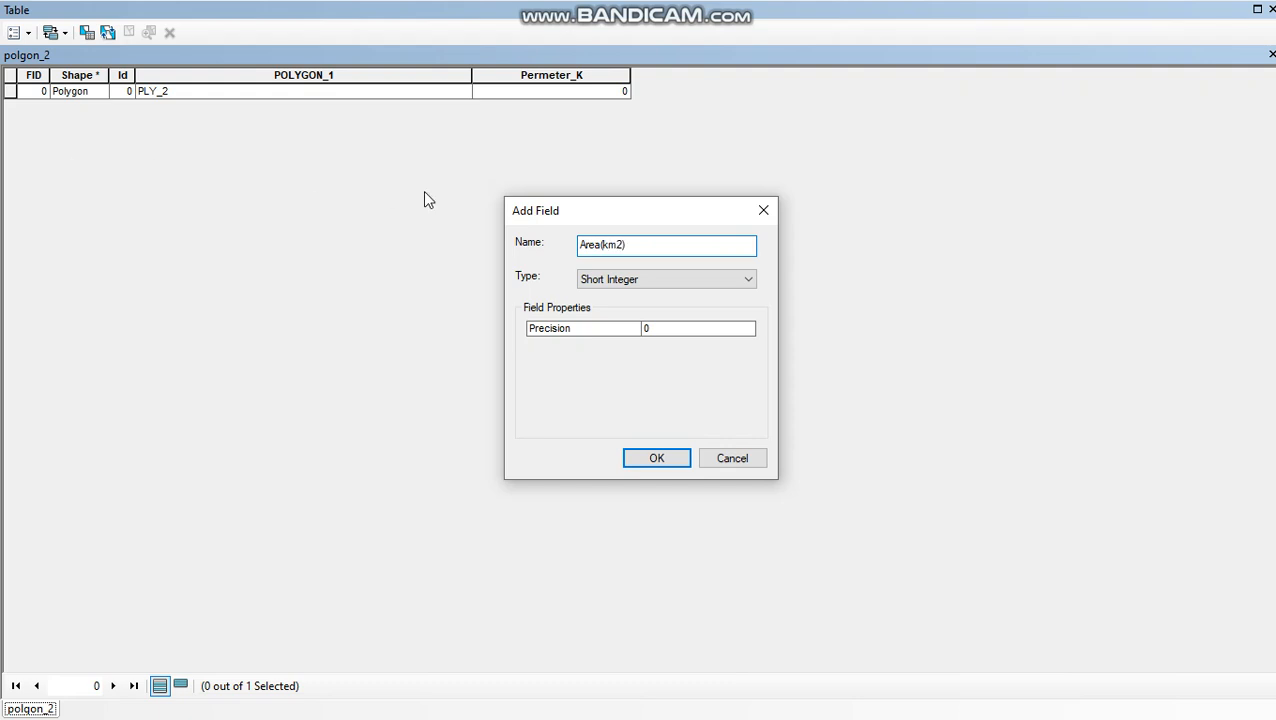
left_click(748, 279)
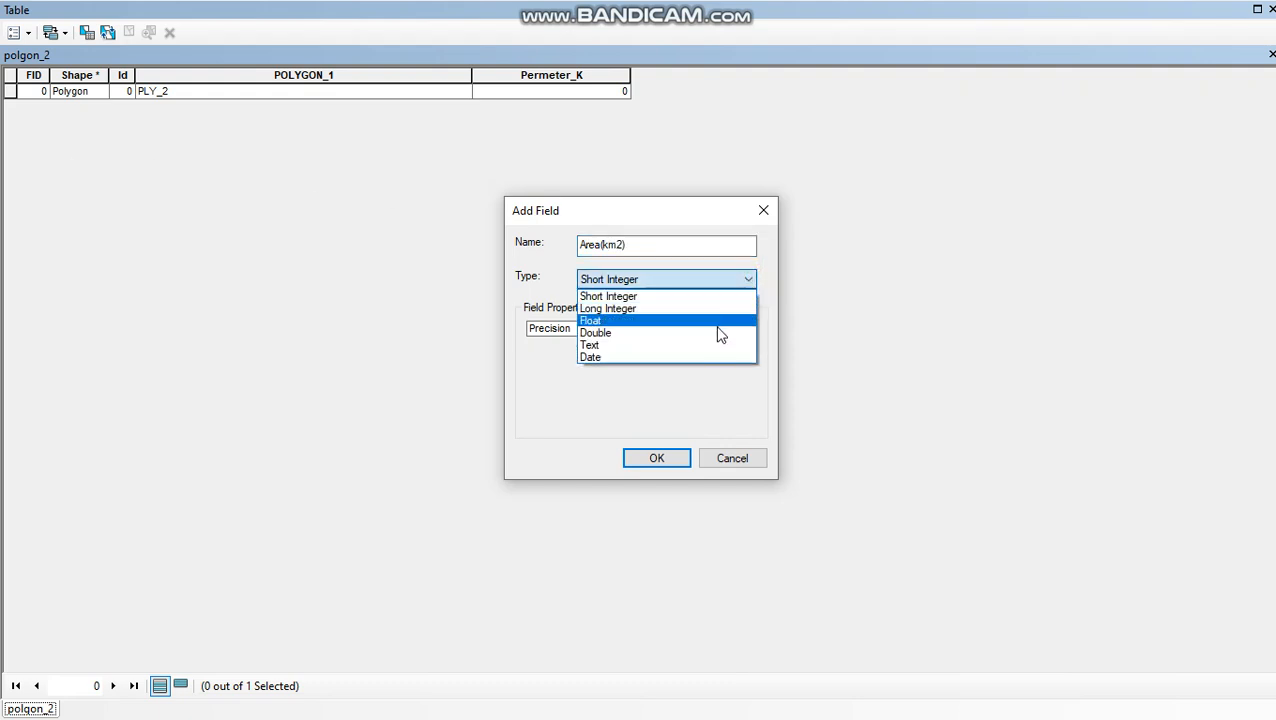
left_click(717, 336)
left_click(660, 456)
left_click(720, 440)
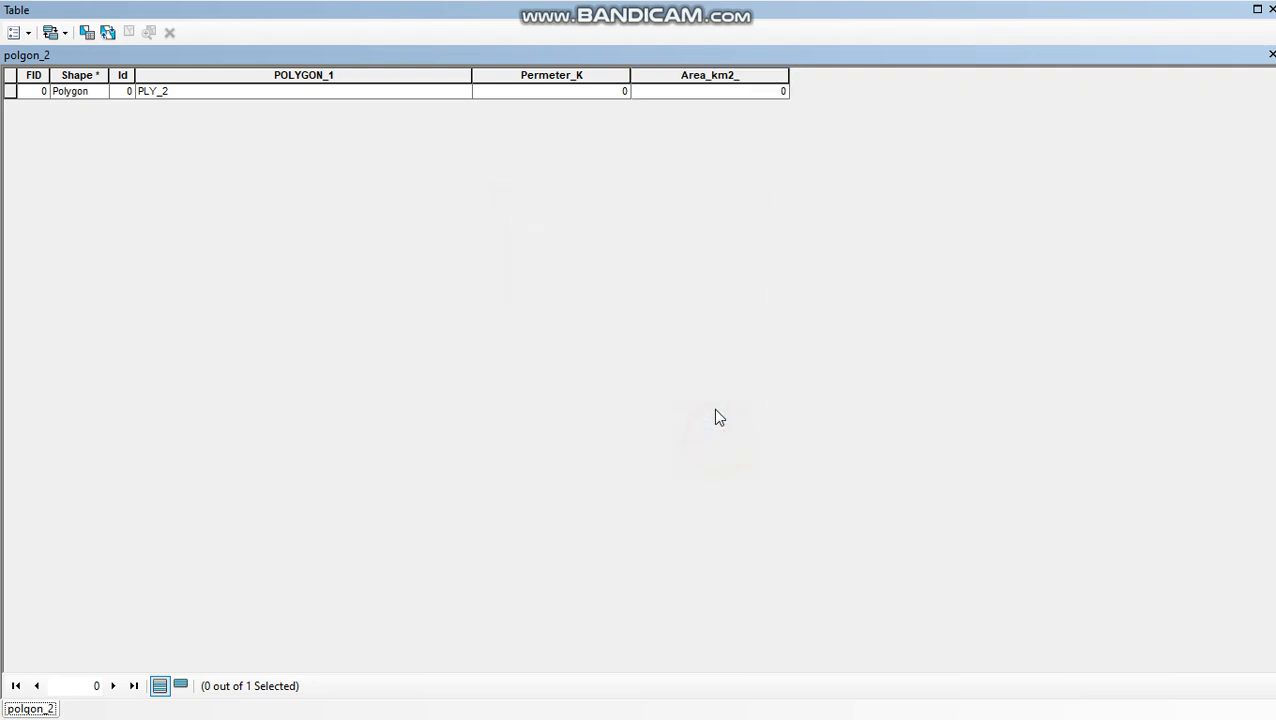
- Calculate the geometry of the Permeter_K field as Perimeter in Kilometers, using the data source's coordinate system
right_click(566, 77)
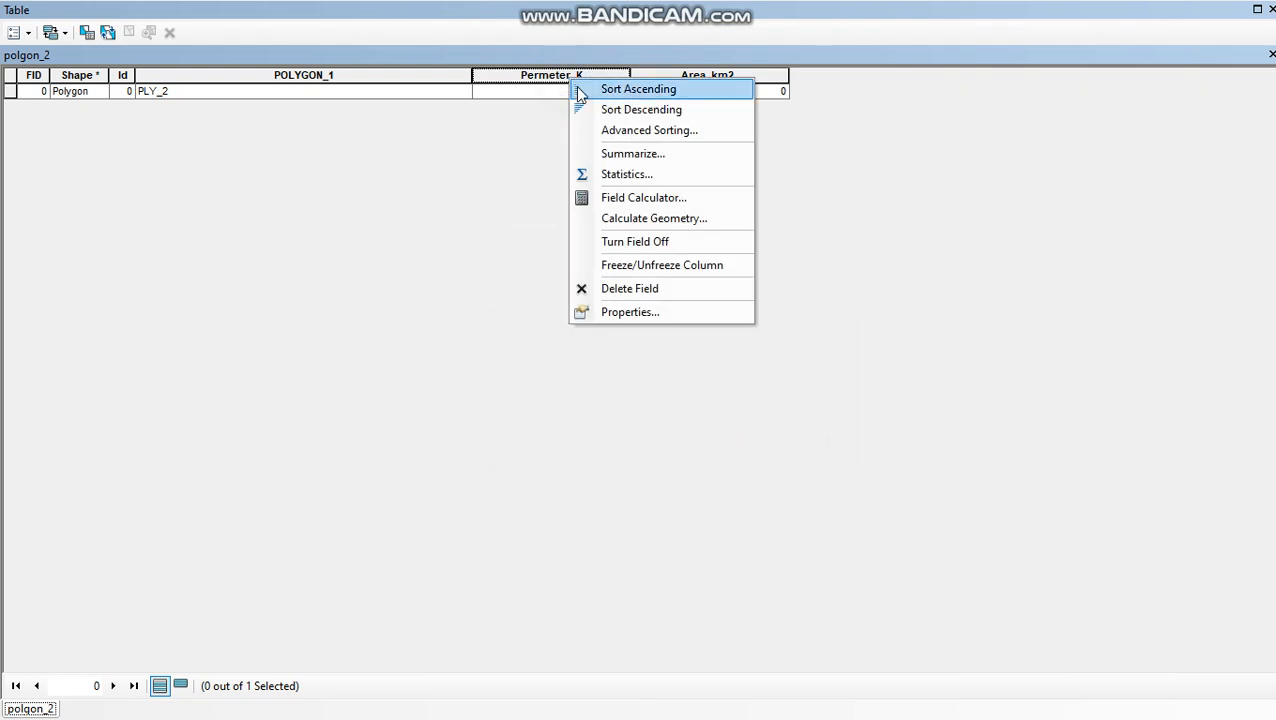
left_click(605, 219)
left_click(593, 388)
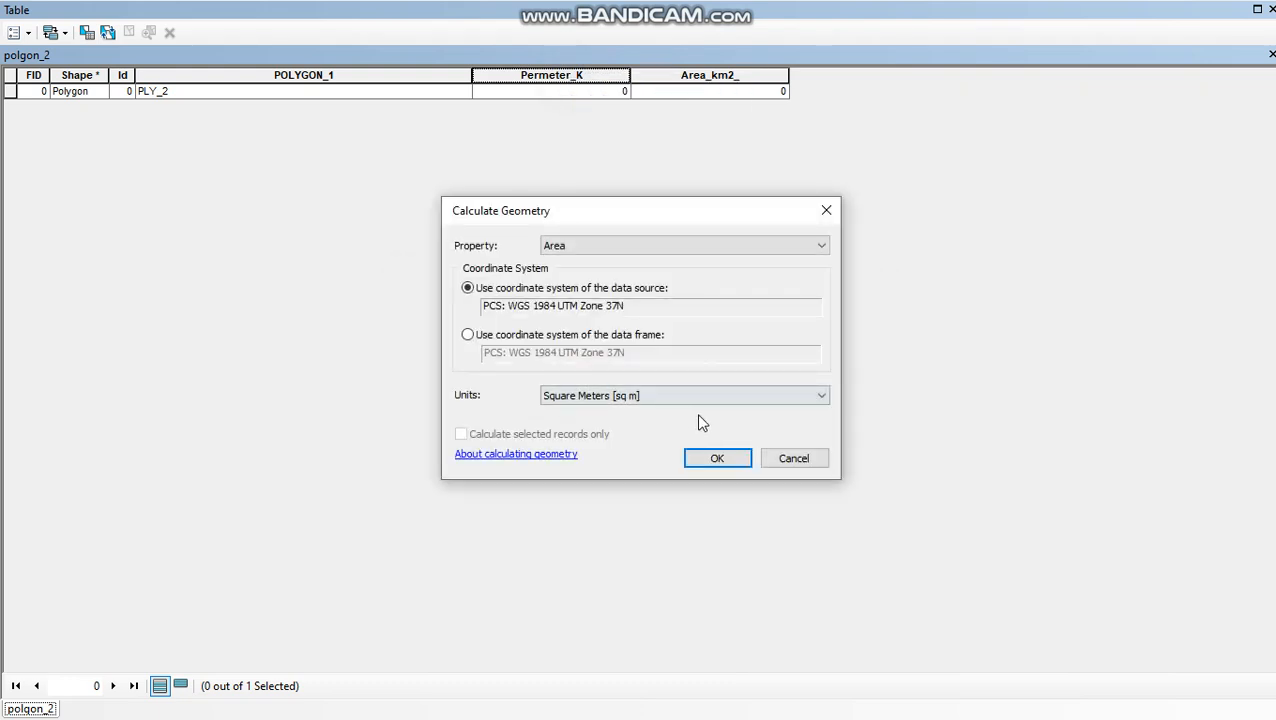
left_click(817, 248)
left_click(801, 276)
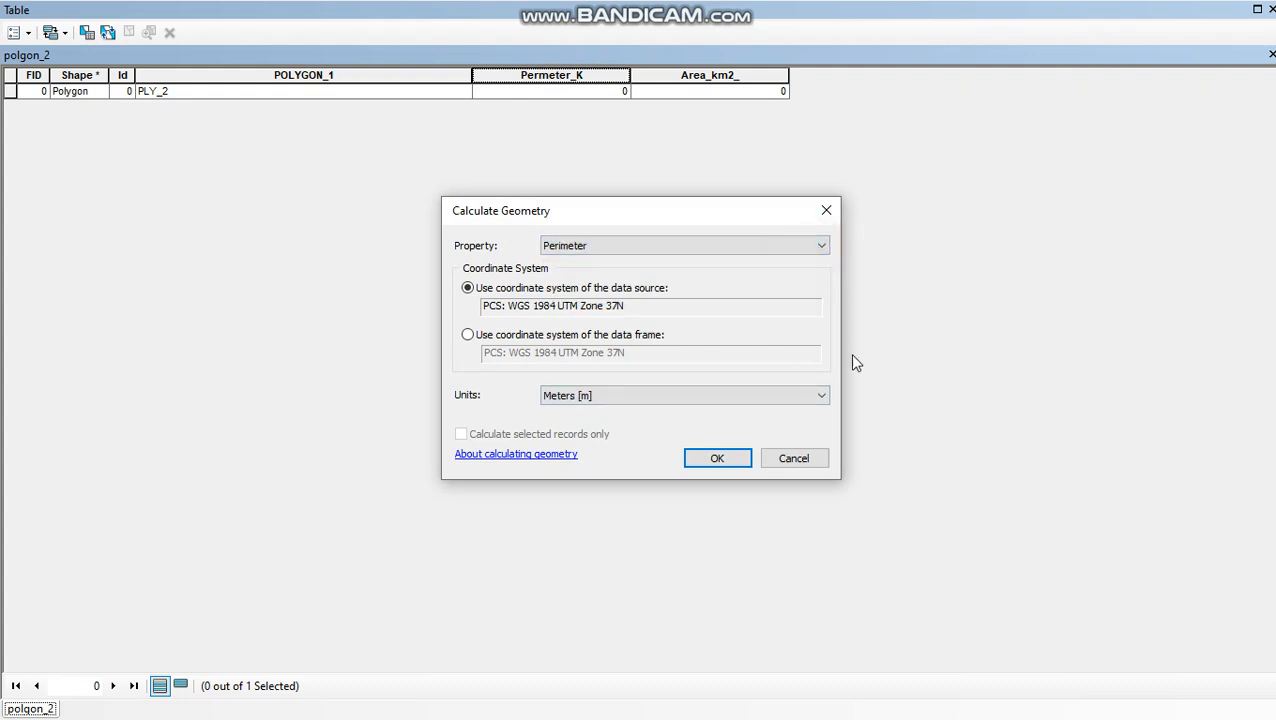
left_click(822, 395)
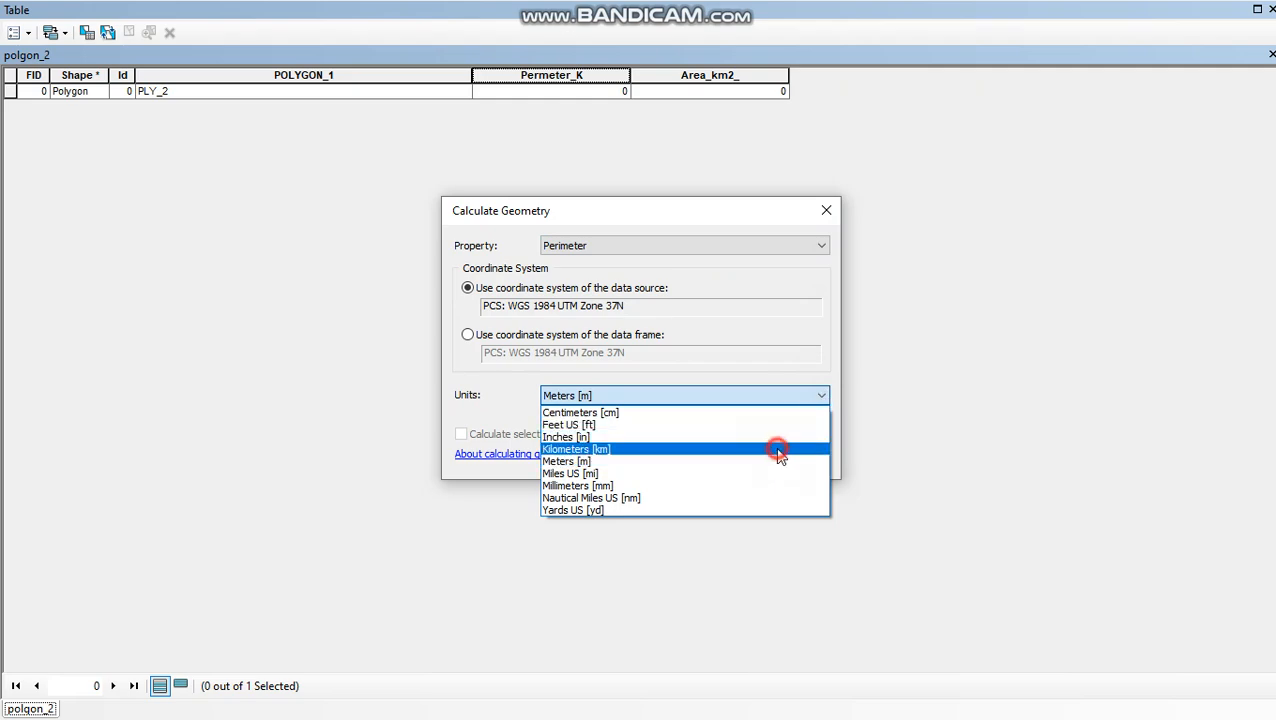